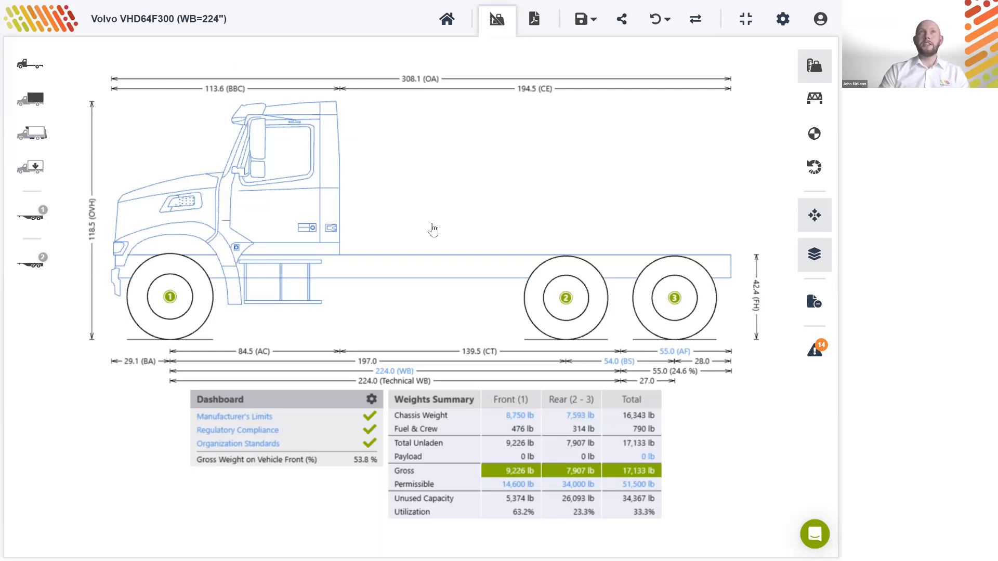
- Examine the chassis wheelbase setting, the front axle's weight ratings and tire details, and the rear axle group's weights
{"action": "left_click", "coordinate": [401, 372]}
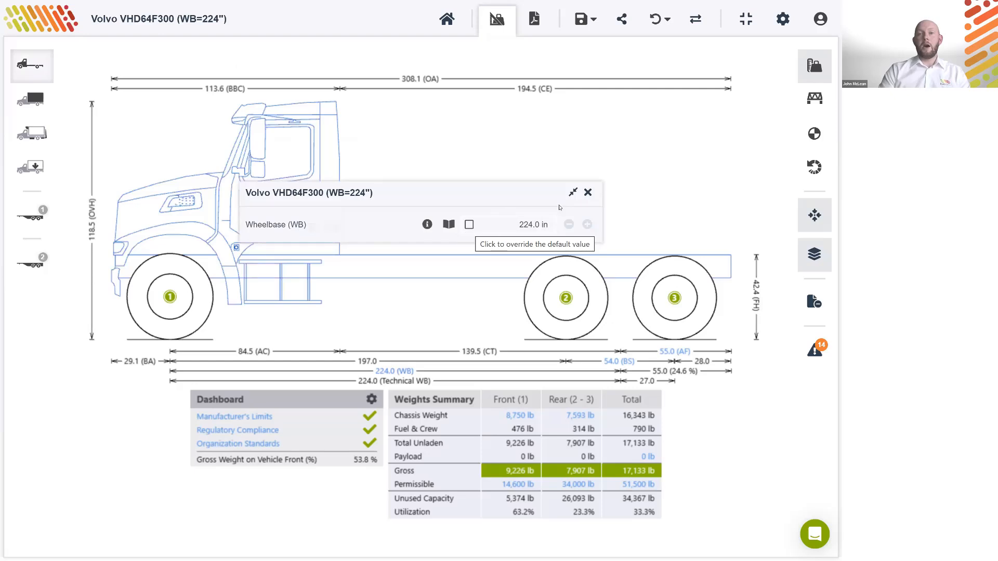
{"action": "left_click", "coordinate": [599, 316]}
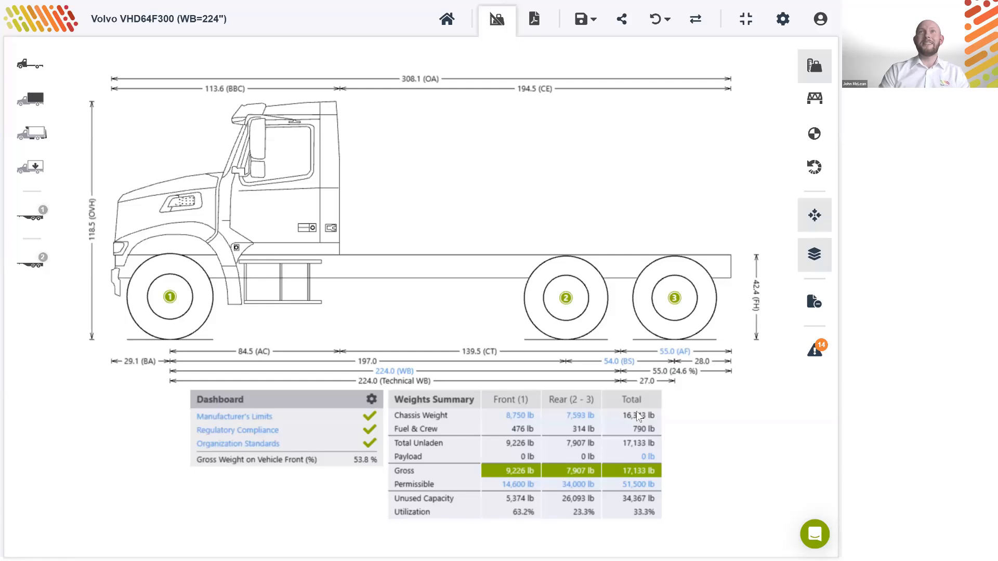
{"action": "left_click", "coordinate": [511, 418]}
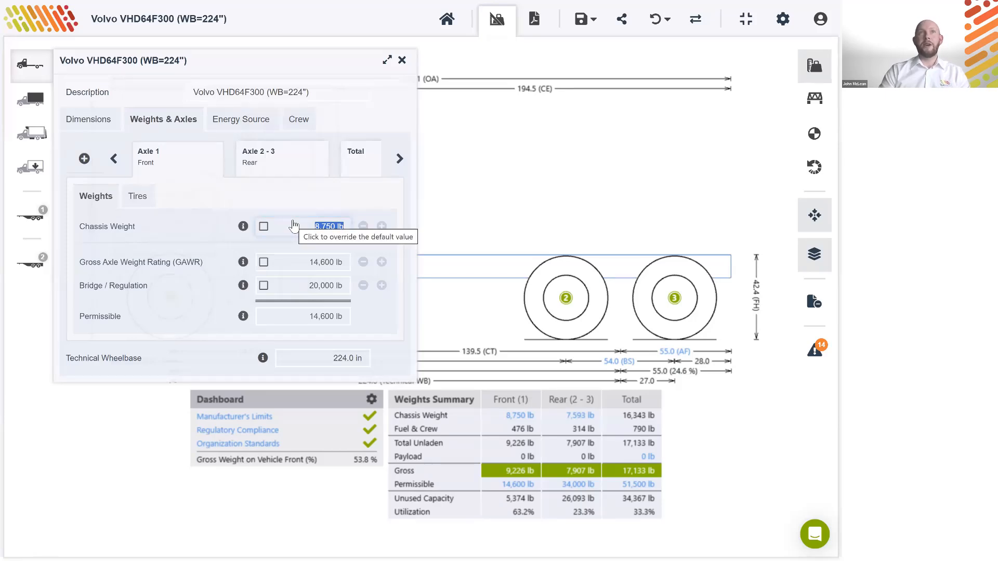
{"action": "left_click", "coordinate": [244, 265]}
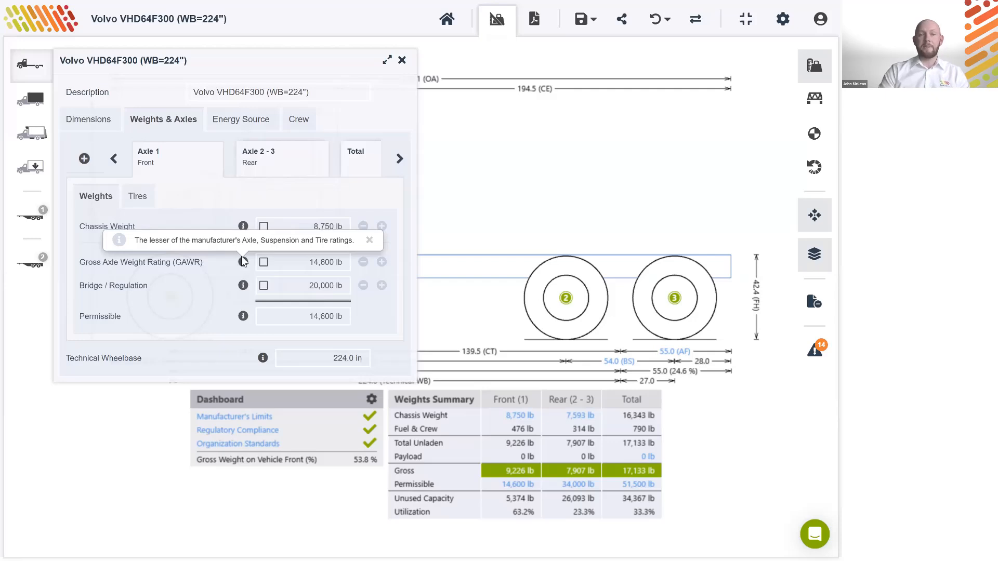
{"action": "left_click", "coordinate": [367, 240]}
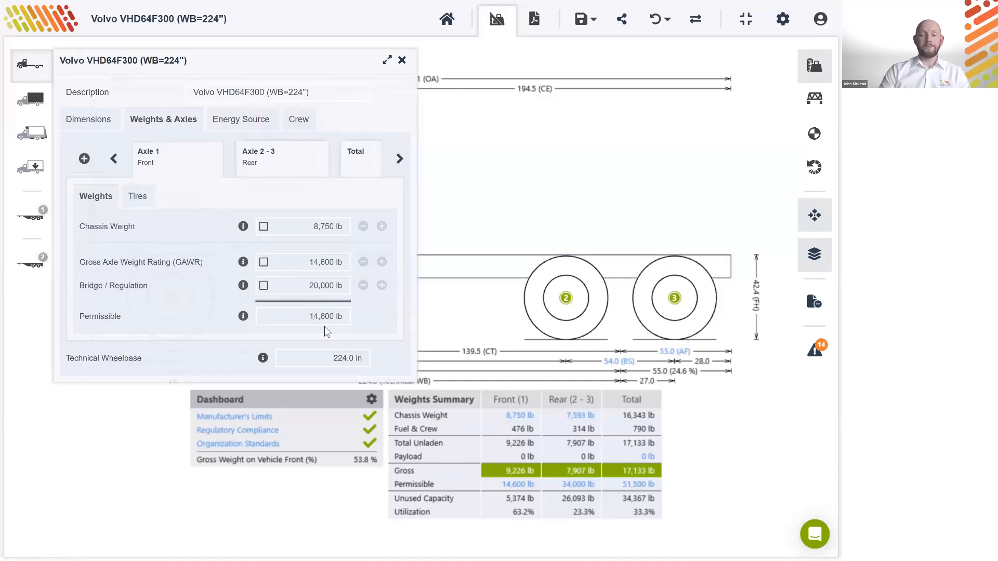
{"action": "left_click", "coordinate": [144, 203]}
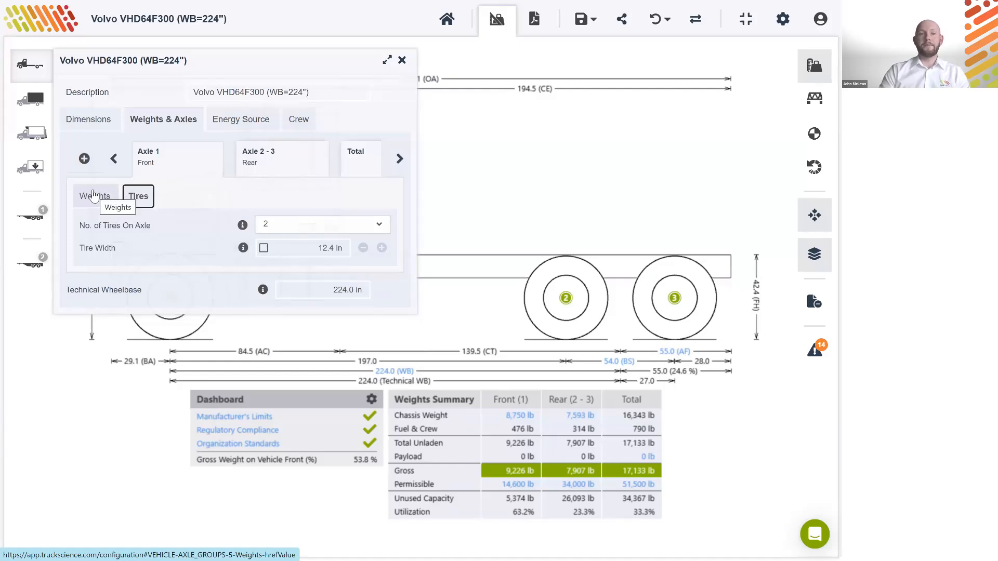
{"action": "left_click", "coordinate": [94, 196]}
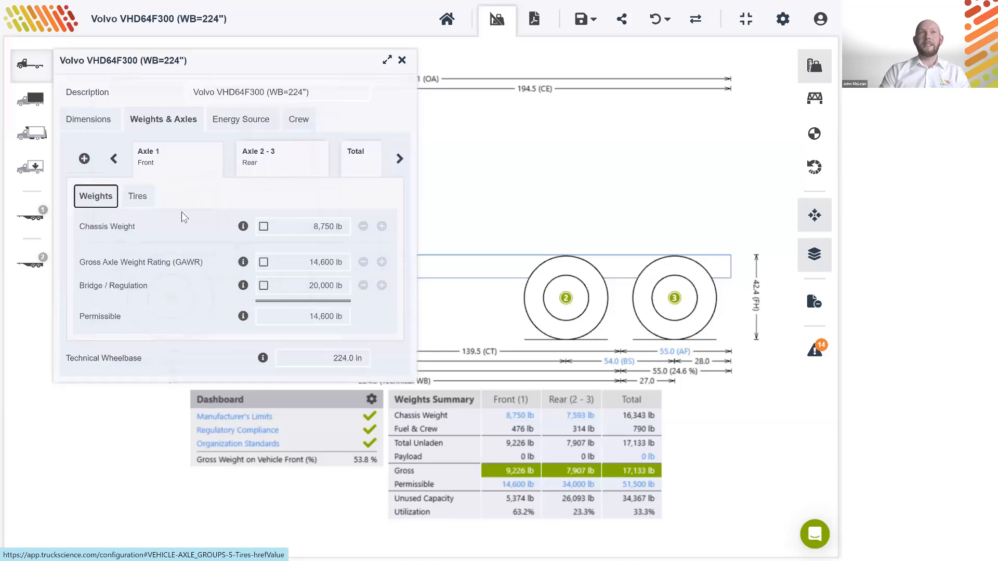
{"action": "left_click", "coordinate": [272, 168]}
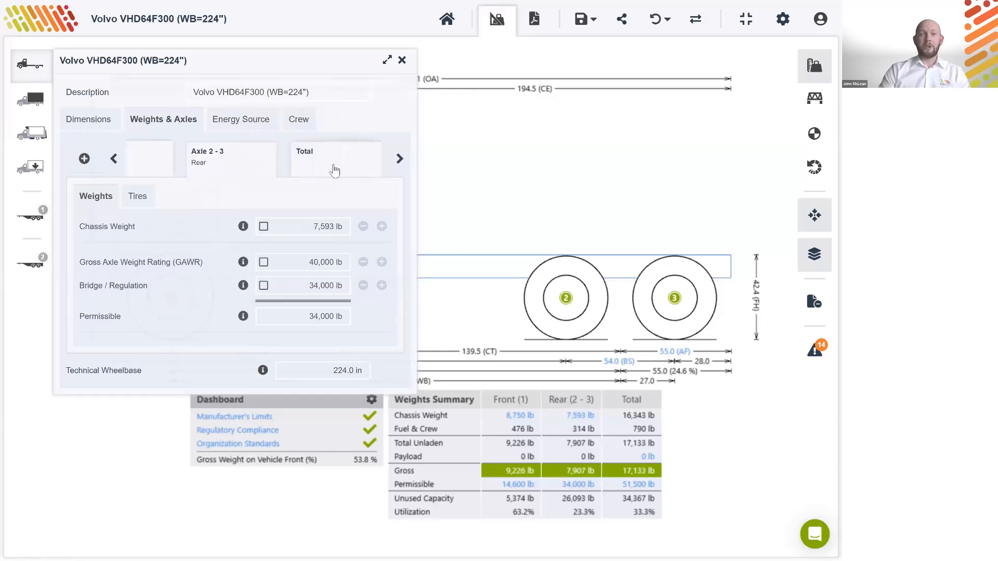
- Override the vehicle's total Gross Vehicle Weight Rating (GVWR) with 67,600 lb and close the chassis properties
{"action": "left_click", "coordinate": [333, 169]}
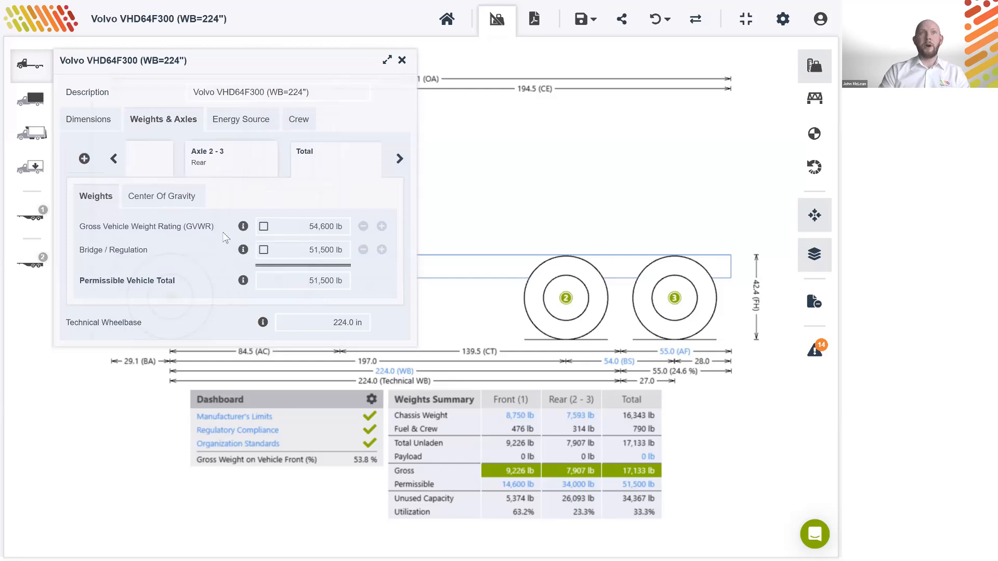
{"action": "left_click", "coordinate": [264, 228]}
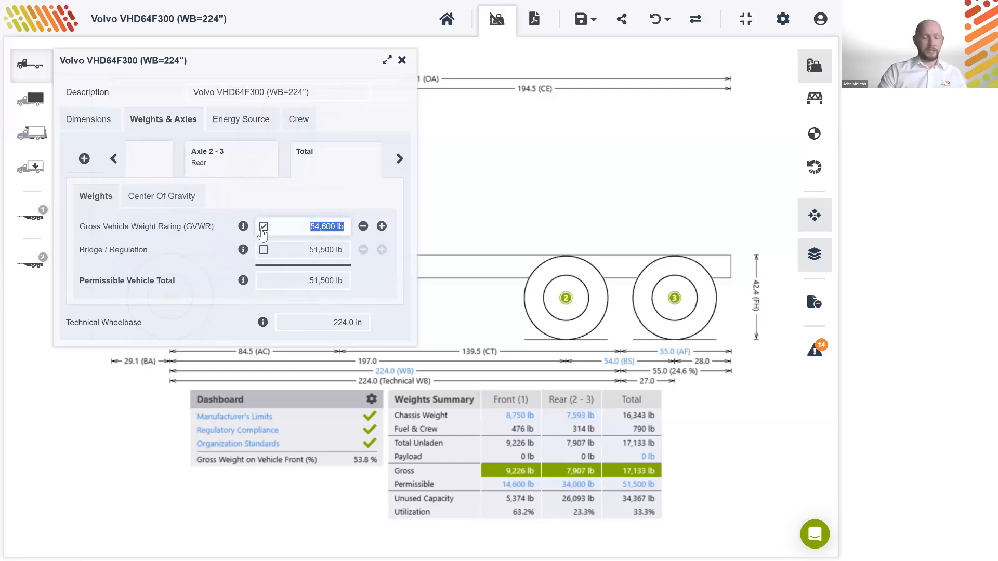
{"action": "type", "text": "67600"}
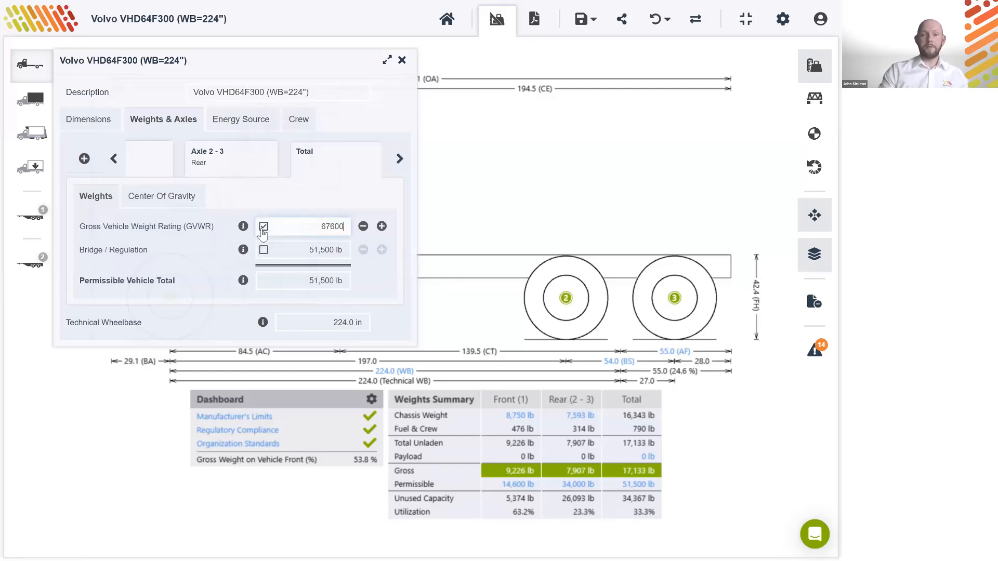
{"action": "left_click", "coordinate": [318, 190]}
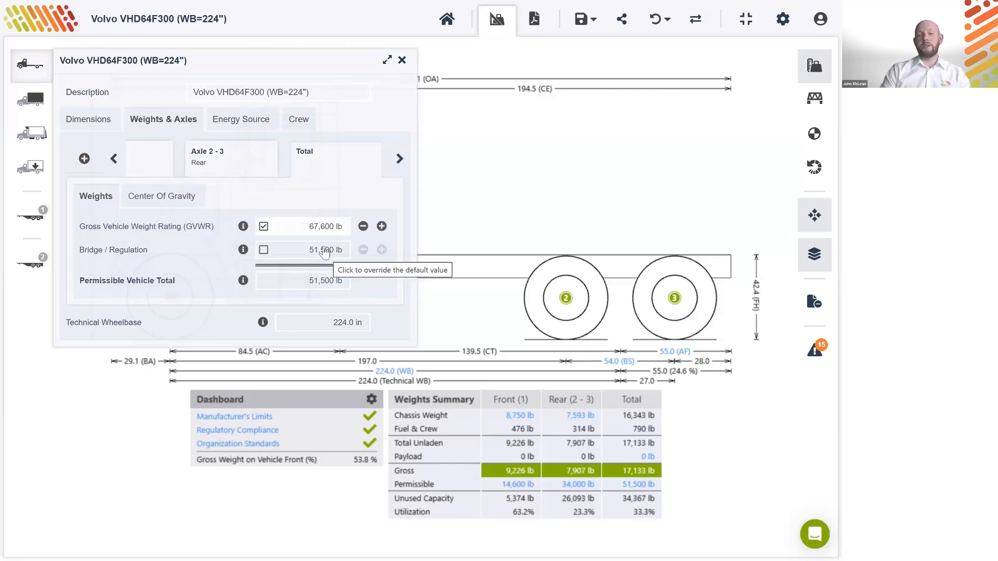
{"action": "left_click", "coordinate": [402, 61]}
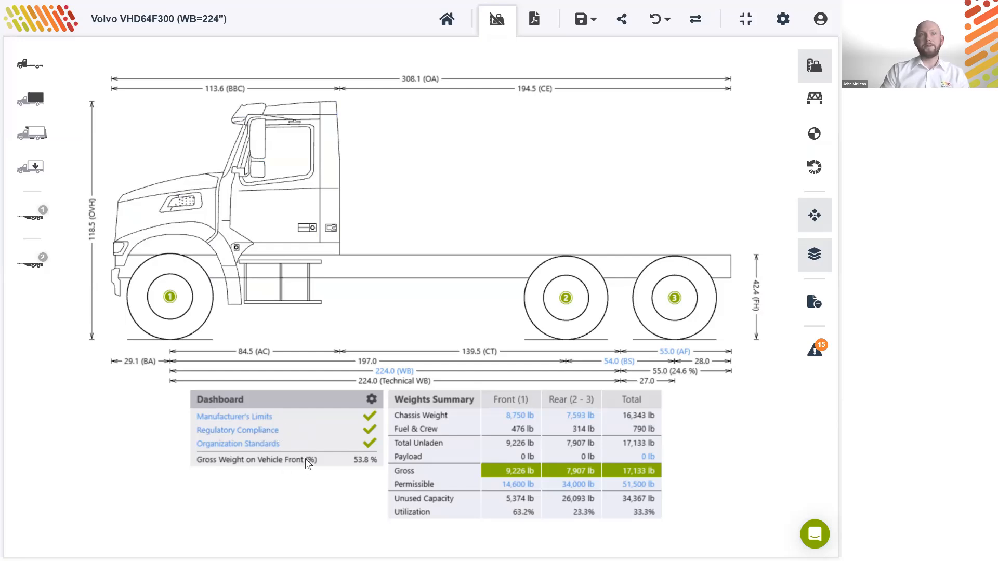
- Check which regulation the dashboard's Regulatory Compliance result covers, and return to the dashboard overview
{"action": "left_click", "coordinate": [256, 430]}
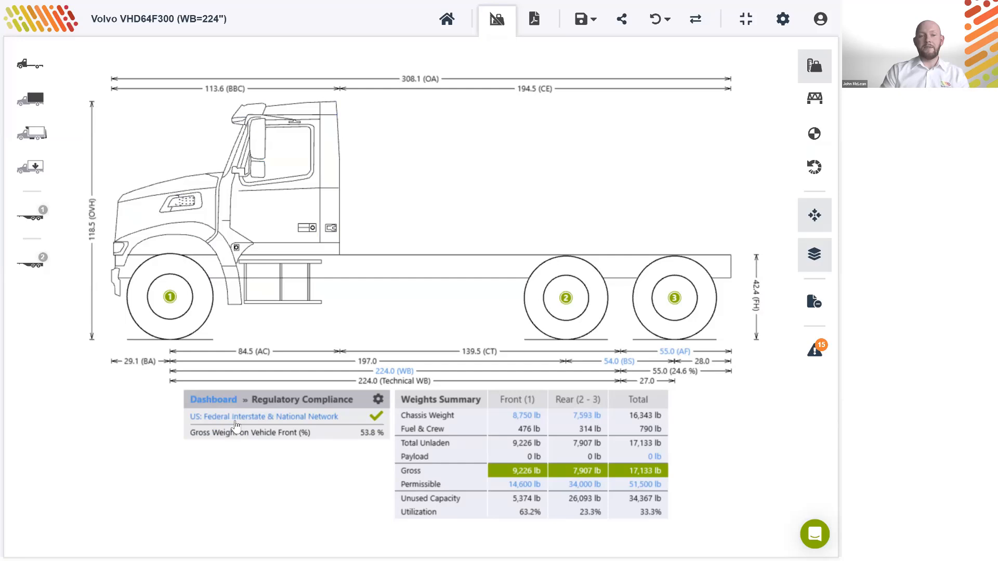
{"action": "left_click", "coordinate": [213, 401]}
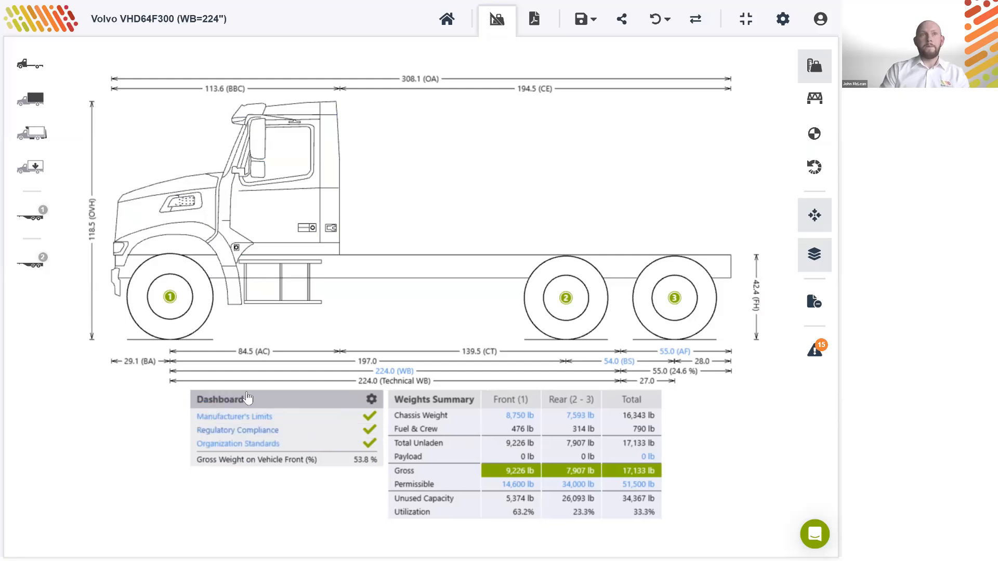
- Add the Crysteel Select 16' Heavy Duty Dump Body from the personal dump bodies to the chassis
{"action": "left_click", "coordinate": [30, 102]}
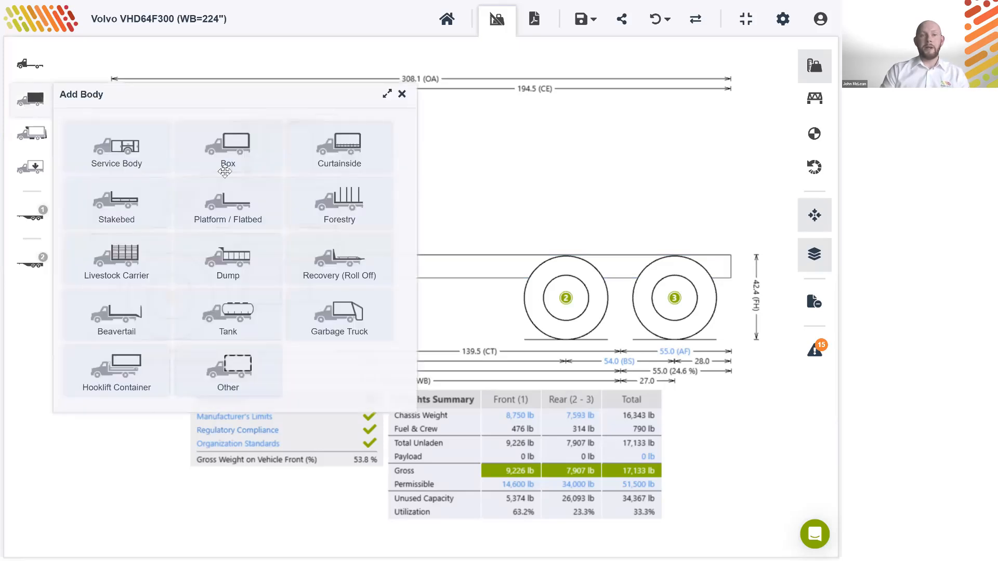
{"action": "left_click", "coordinate": [242, 266]}
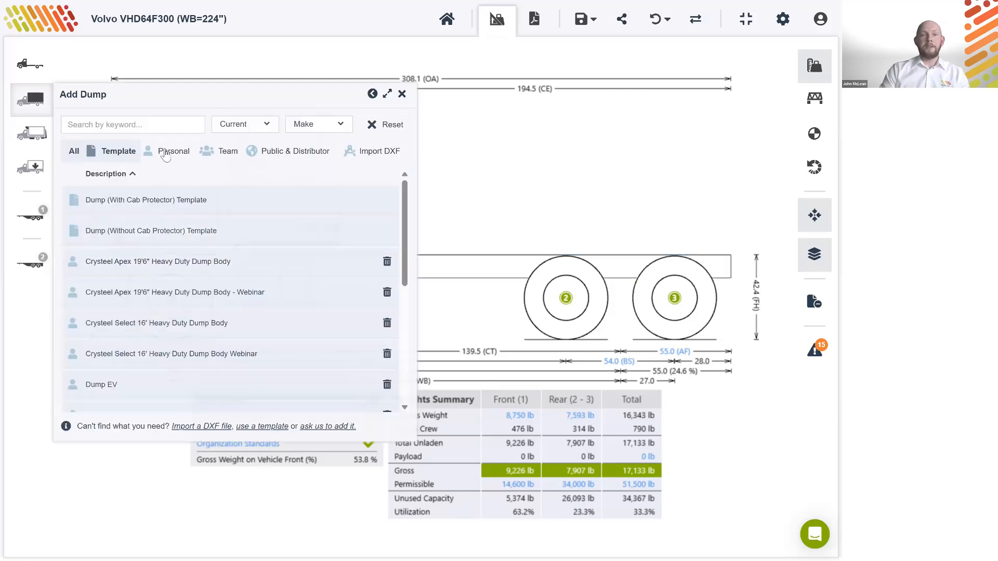
{"action": "left_click", "coordinate": [165, 155]}
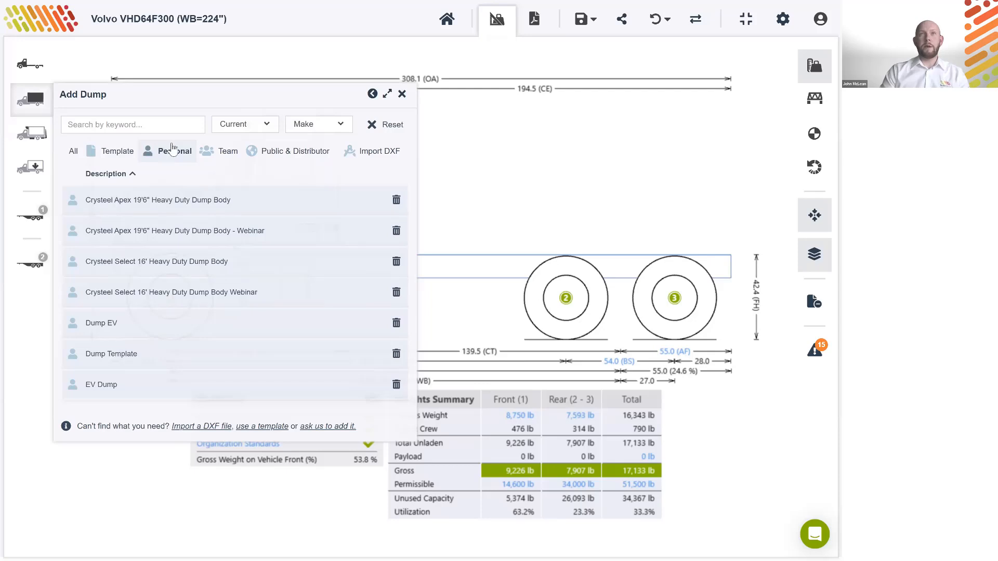
{"action": "left_click", "coordinate": [111, 153]}
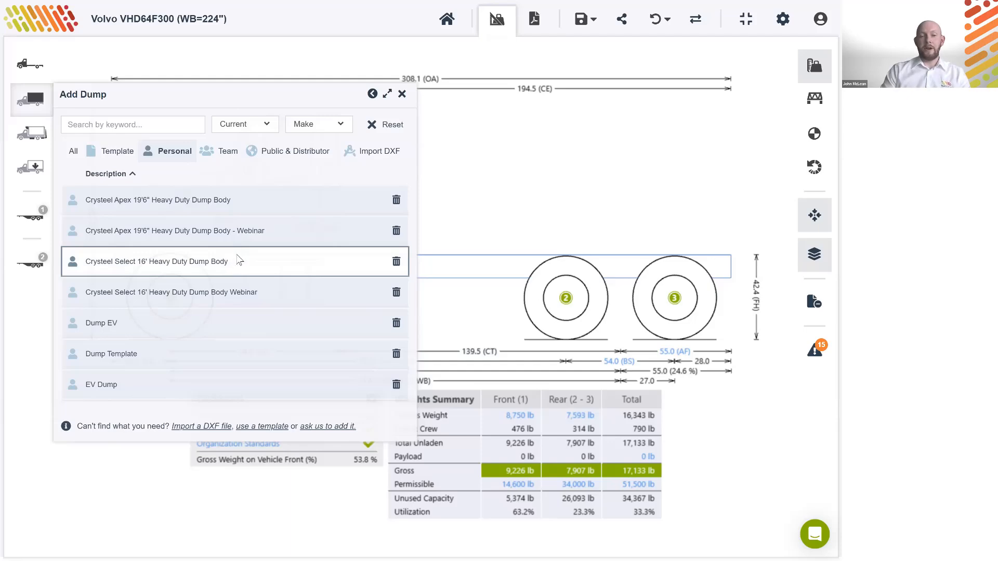
{"action": "left_click", "coordinate": [235, 260]}
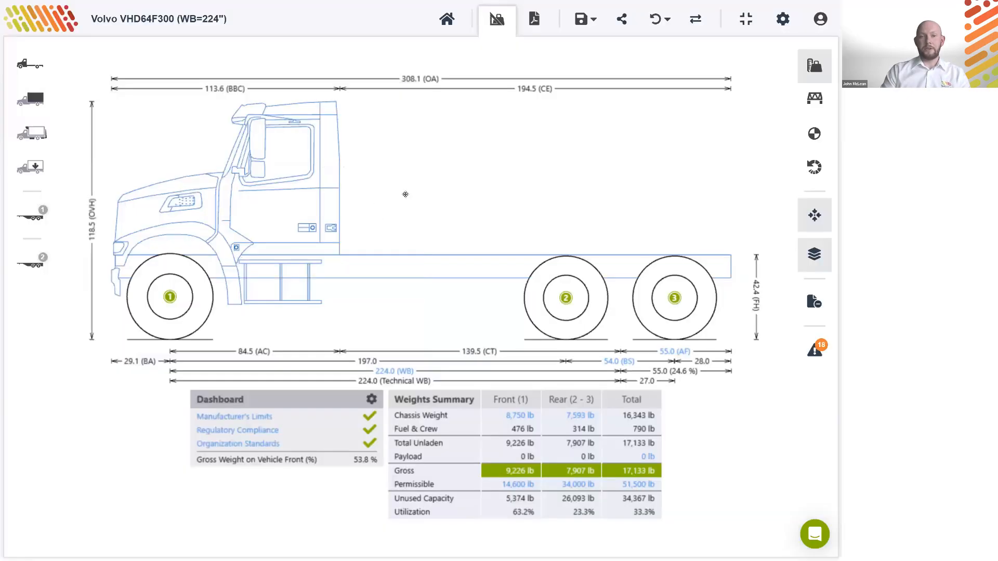
- Move the dump body back from the cab and set its Cab to Body Clearance to 4 in
{"action": "left_click_drag", "start_coordinate": [393, 184], "coordinate": [403, 185]}
{"action": "key", "text": "Right"}
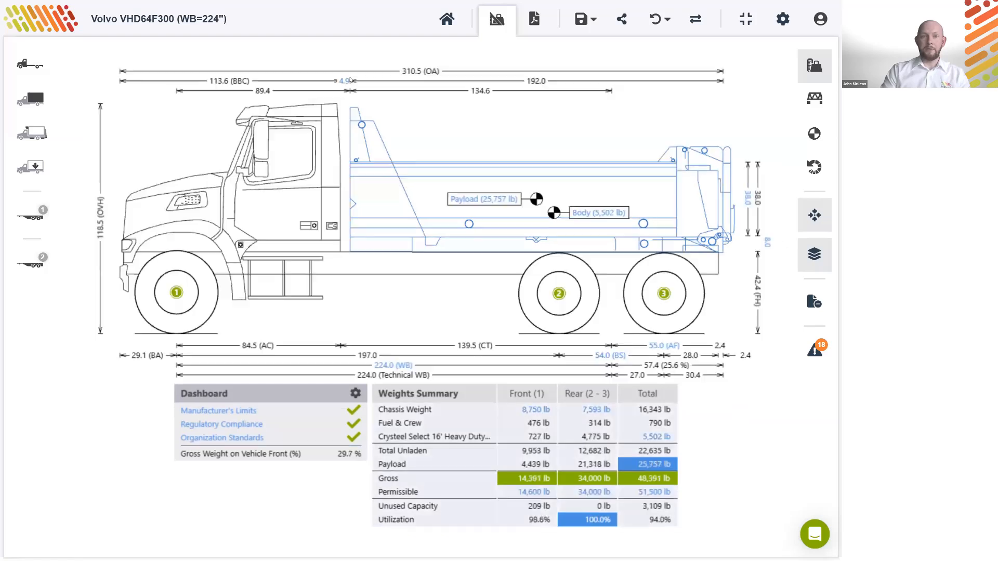
{"action": "left_click", "coordinate": [344, 82]}
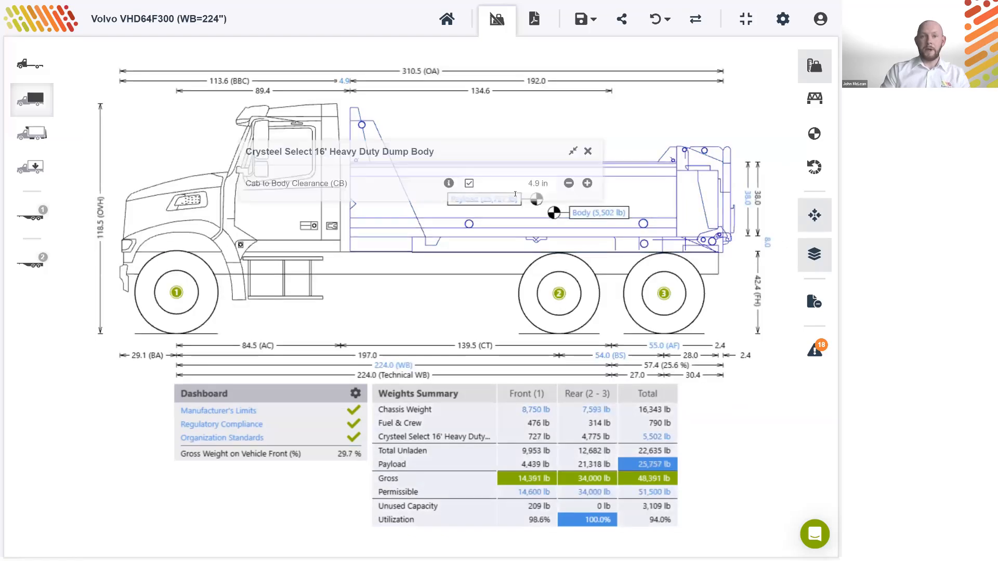
{"action": "left_click", "coordinate": [524, 183]}
{"action": "type", "text": "4"}
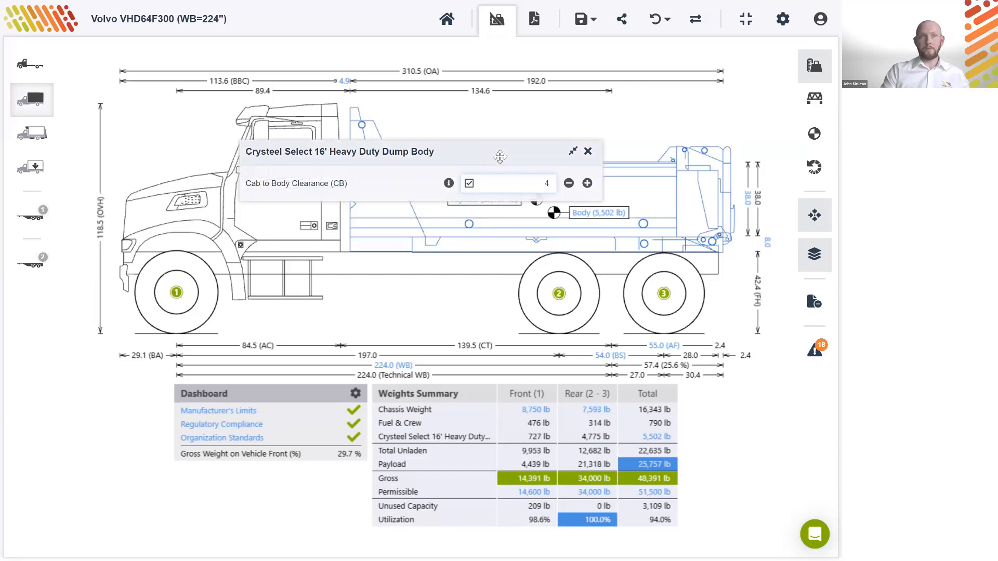
{"action": "left_click", "coordinate": [588, 151]}
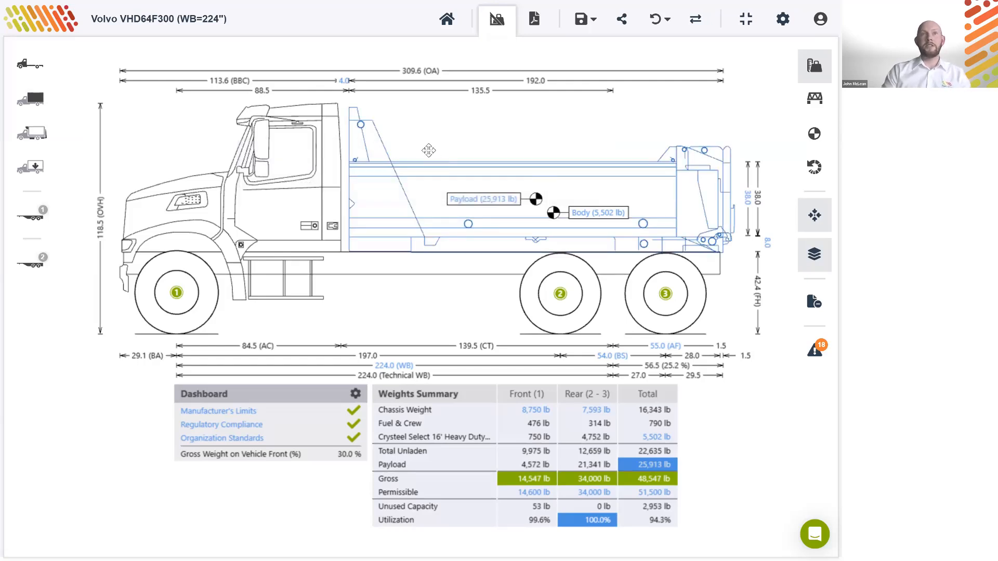
- Search the Other equipment library for "sample dum" and add the Sample Dump Body Hoist
{"action": "left_click", "coordinate": [29, 142]}
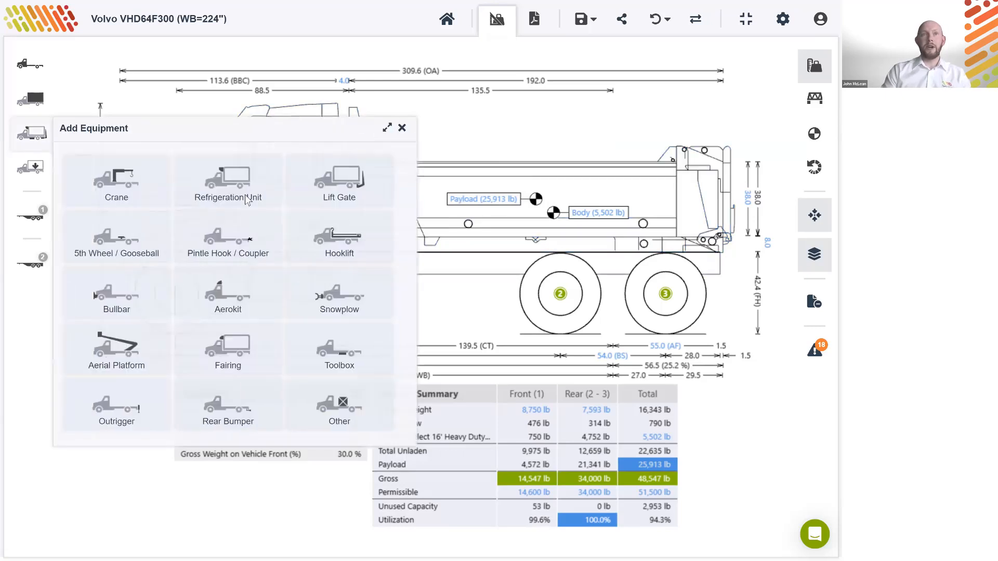
{"action": "left_click", "coordinate": [337, 409]}
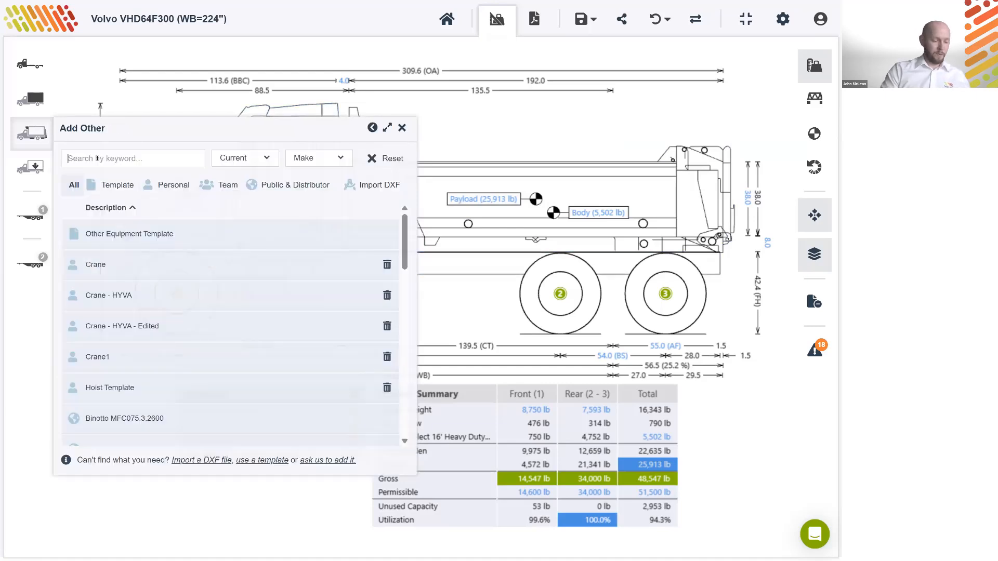
{"action": "type", "text": "sample dum"}
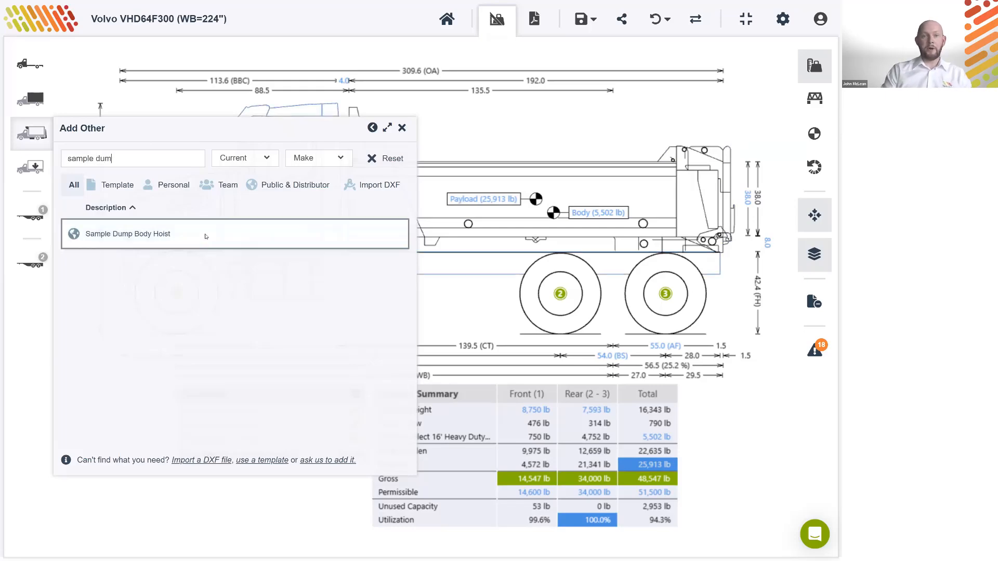
{"action": "left_click", "coordinate": [205, 237]}
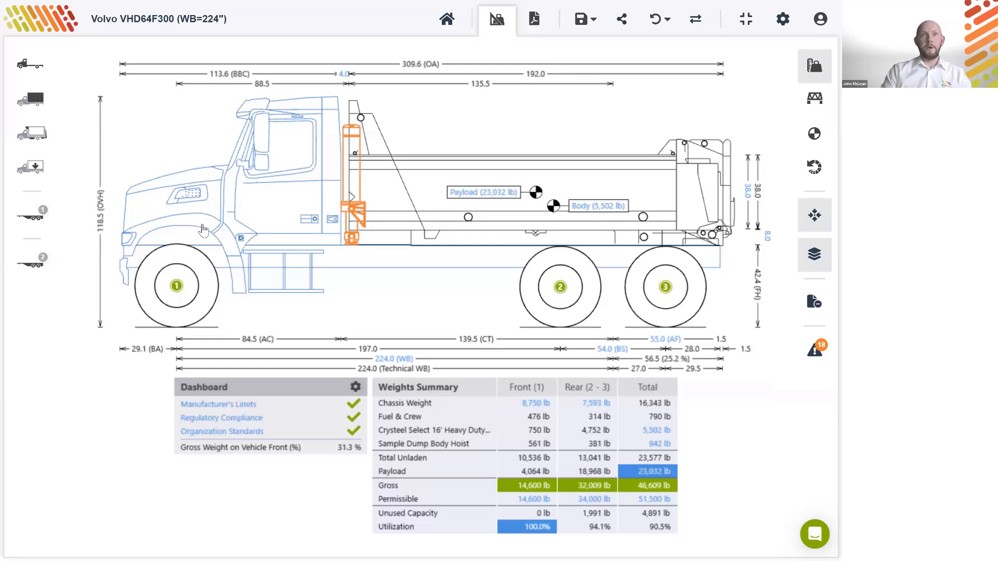
- Reposition the hoist horizontally at the front of the dump body, about 4.1 in behind the cab
{"action": "left_click", "coordinate": [355, 137]}
{"action": "left_click_drag", "start_coordinate": [356, 137], "coordinate": [365, 137]}
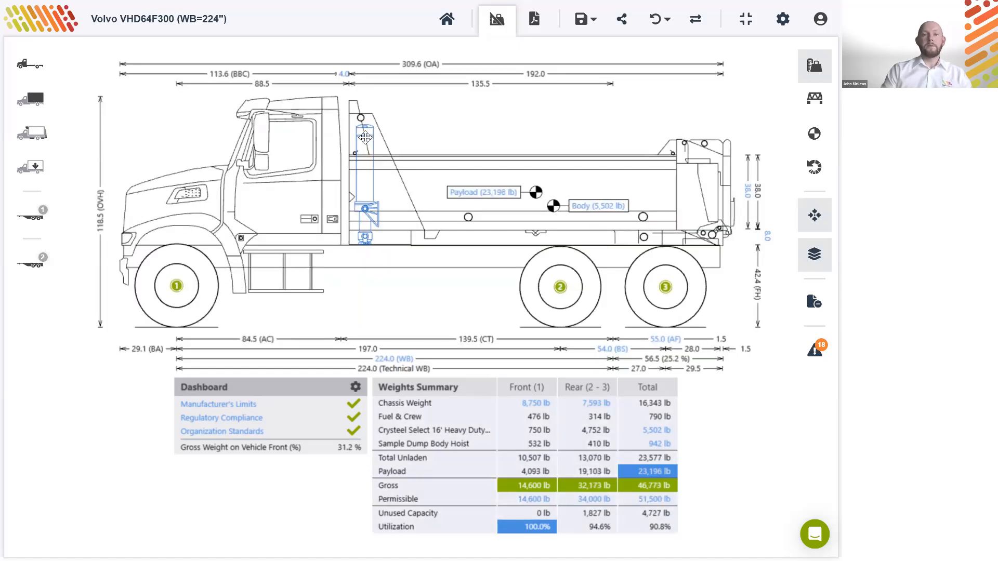
{"action": "left_click_drag", "start_coordinate": [365, 138], "coordinate": [349, 141]}
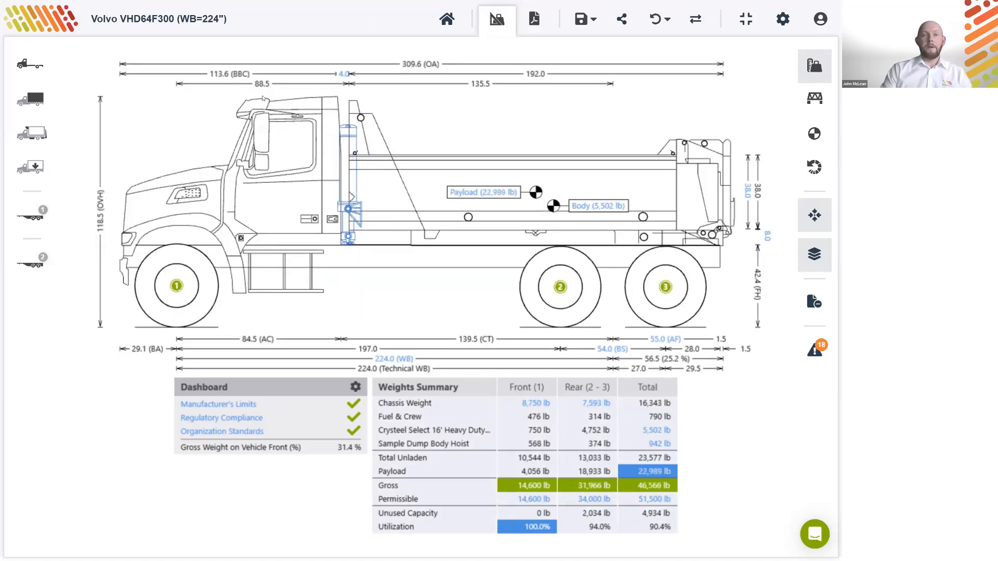
{"action": "left_click_drag", "start_coordinate": [351, 135], "coordinate": [364, 136]}
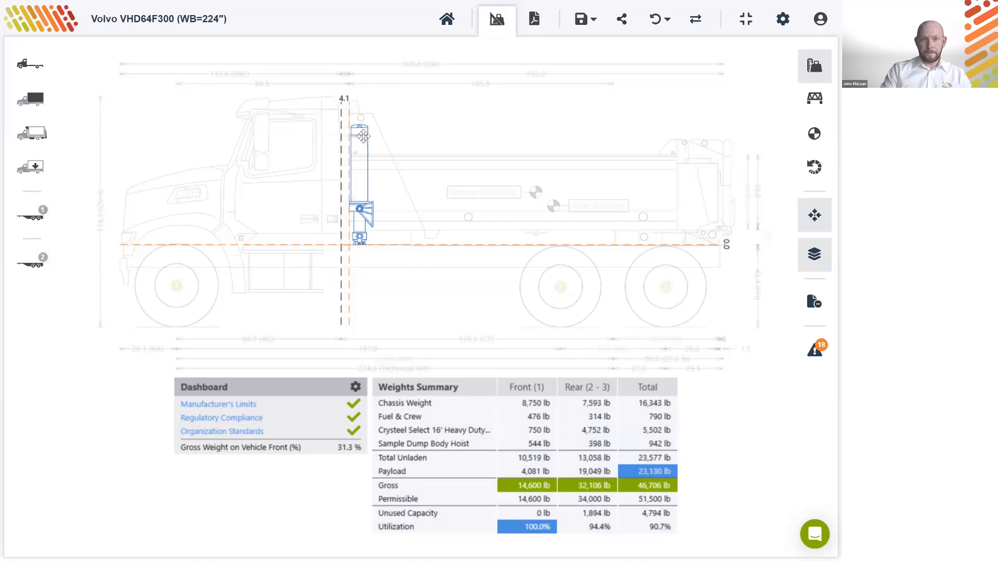
{"action": "left_click_drag", "start_coordinate": [364, 136], "coordinate": [363, 136]}
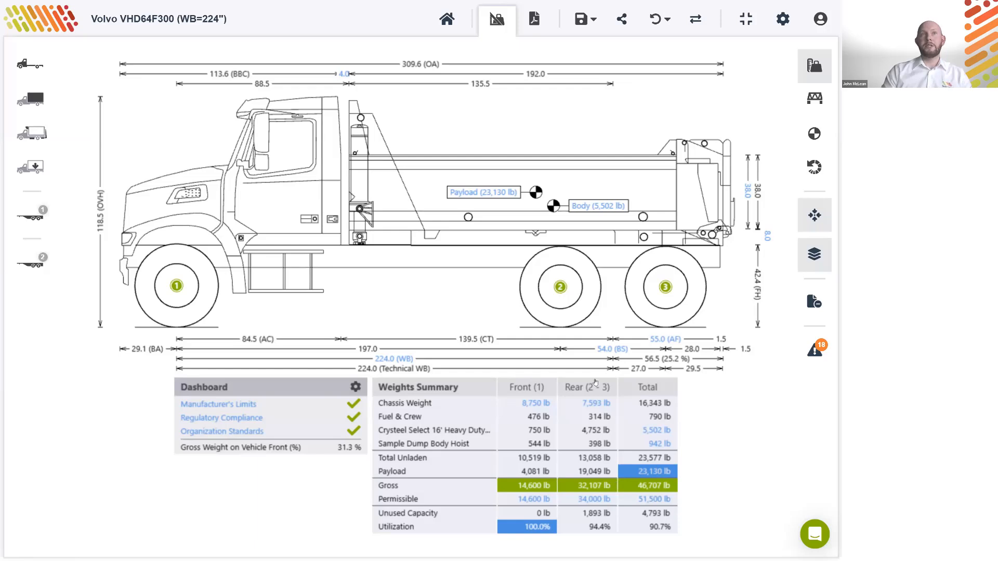
- Override the calculated simple payload with 24,000 lb
{"action": "left_click", "coordinate": [481, 197]}
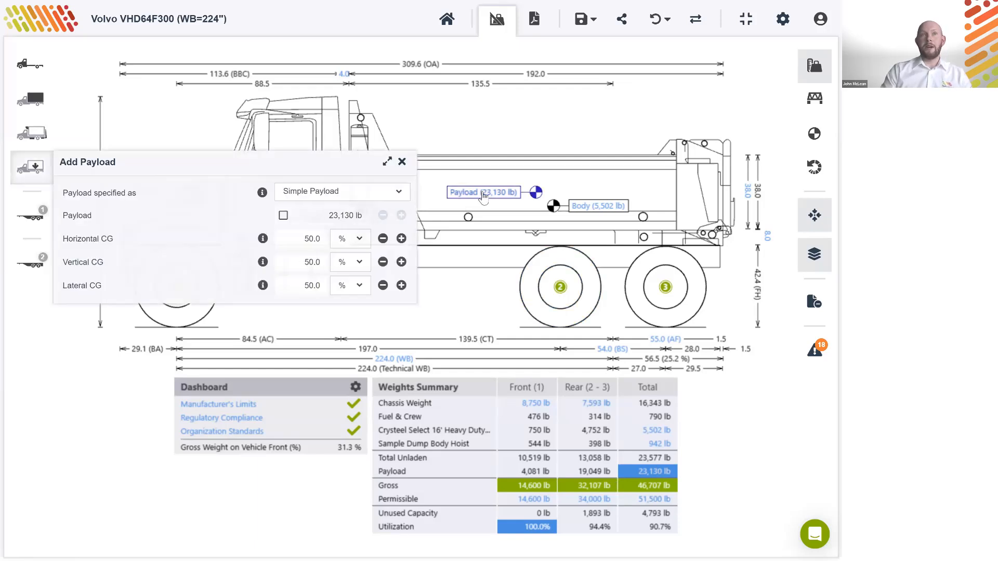
{"action": "left_click", "coordinate": [283, 218]}
{"action": "left_click", "coordinate": [284, 216]}
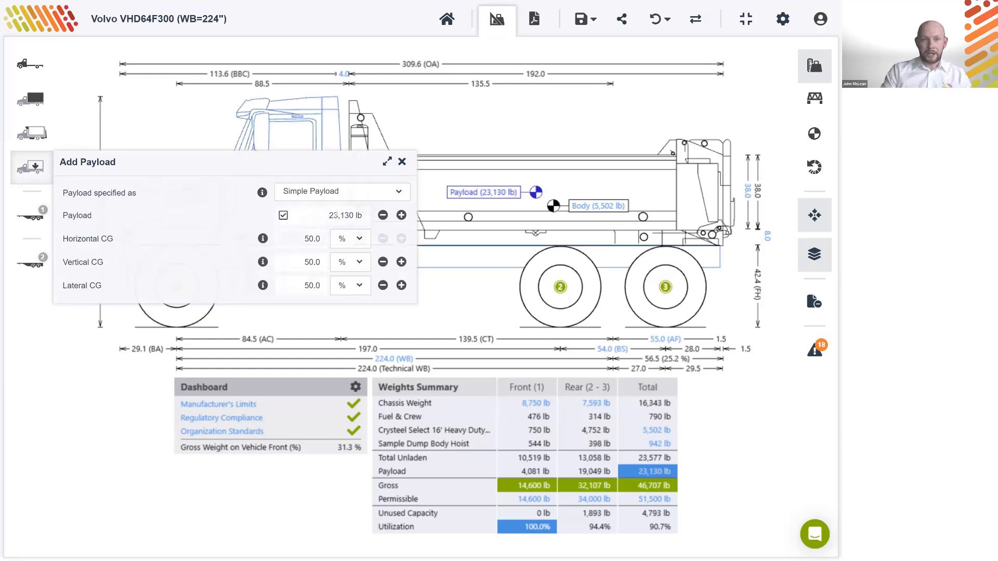
{"action": "left_click", "coordinate": [336, 214]}
{"action": "type", "text": "24"}
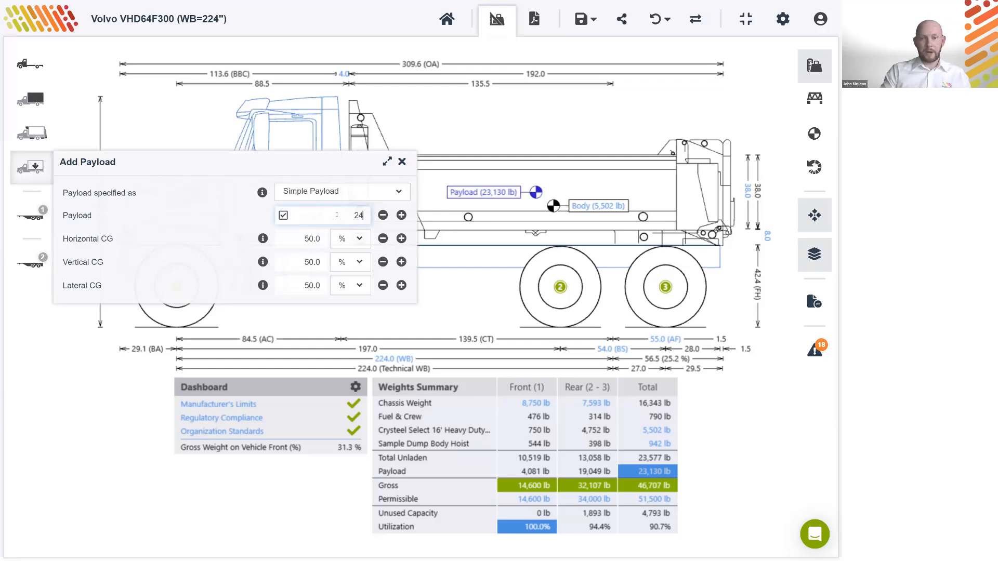
{"action": "type", "text": "000"}
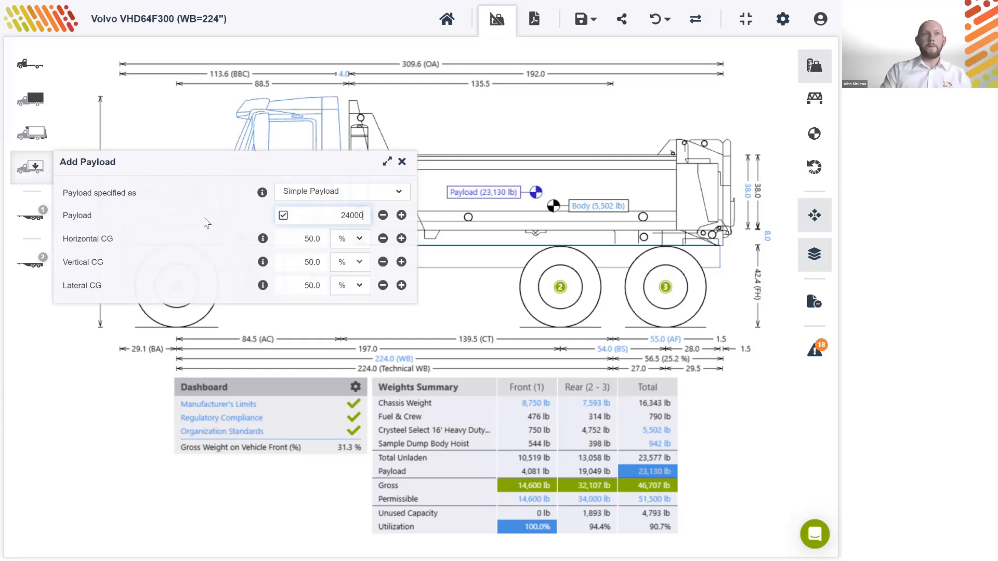
{"action": "left_click", "coordinate": [209, 224]}
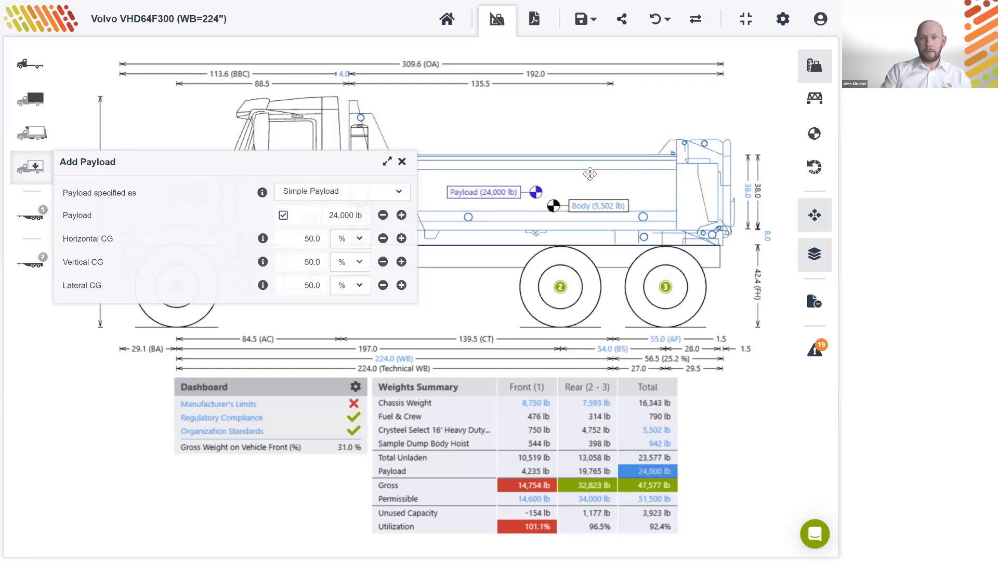
- Try moving the dump body back to a cab clearance of about 16.8 in, and undo the move
{"action": "left_click_drag", "start_coordinate": [590, 174], "coordinate": [600, 174]}
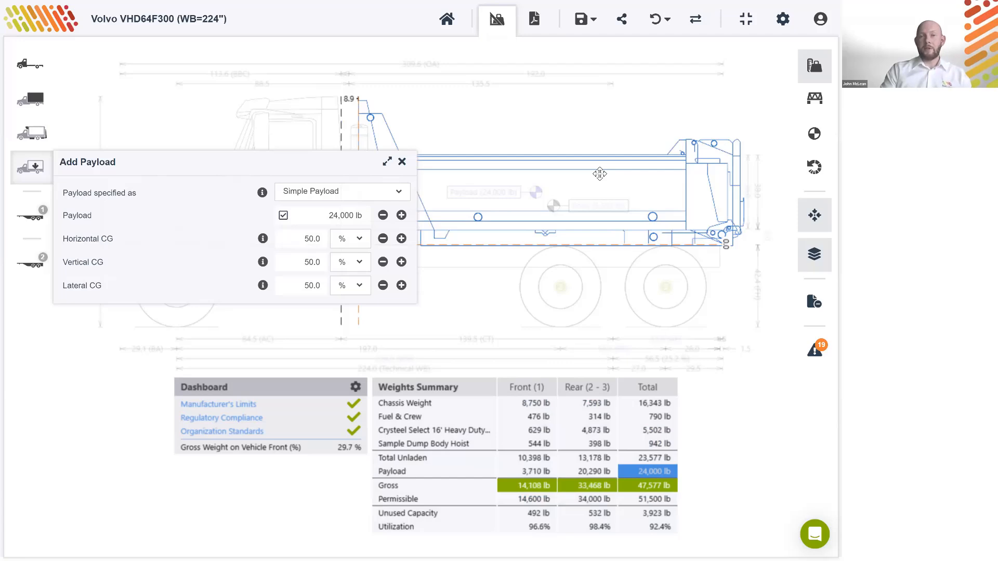
{"action": "left_click_drag", "start_coordinate": [600, 174], "coordinate": [617, 174]}
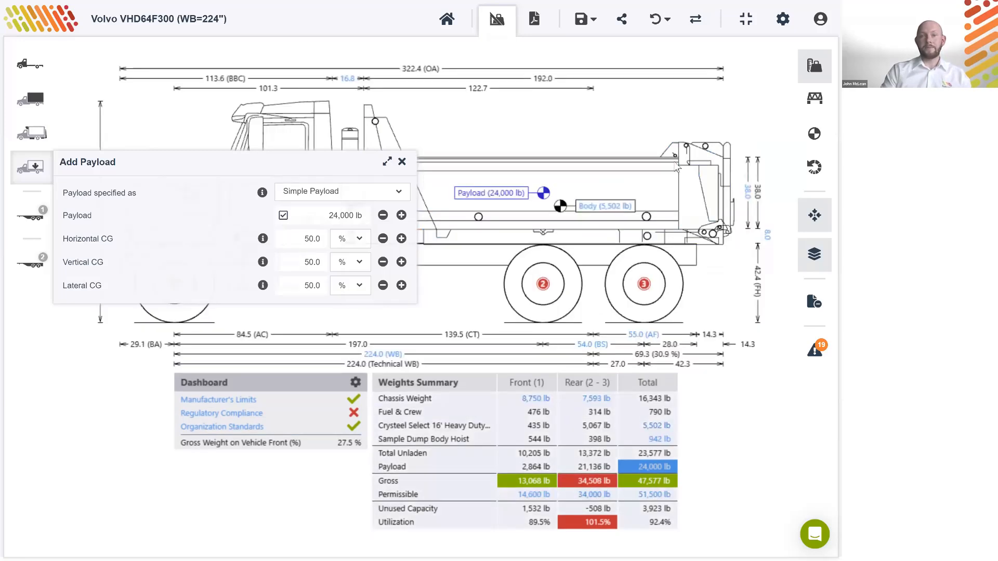
{"action": "left_click", "coordinate": [661, 23]}
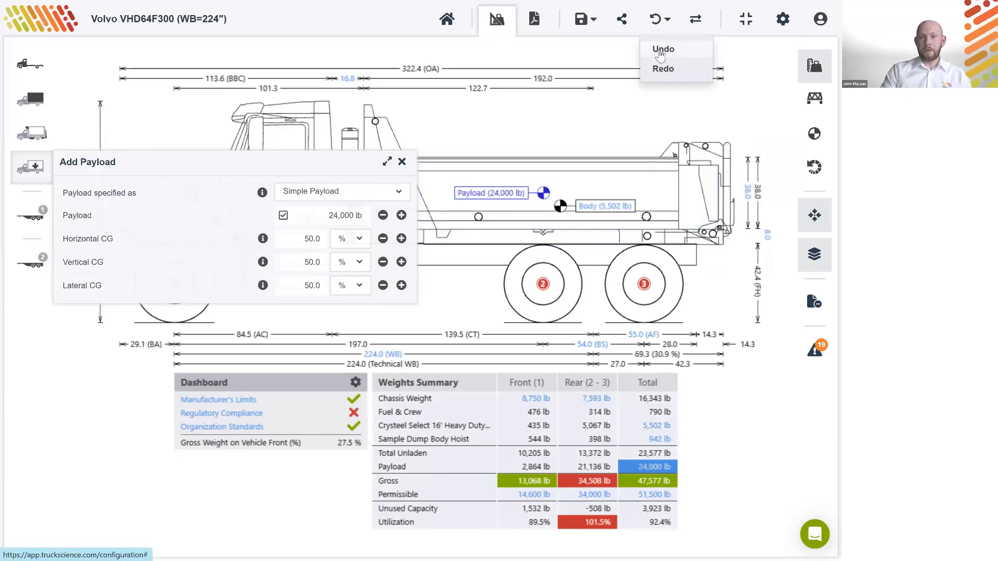
{"action": "left_click", "coordinate": [662, 49]}
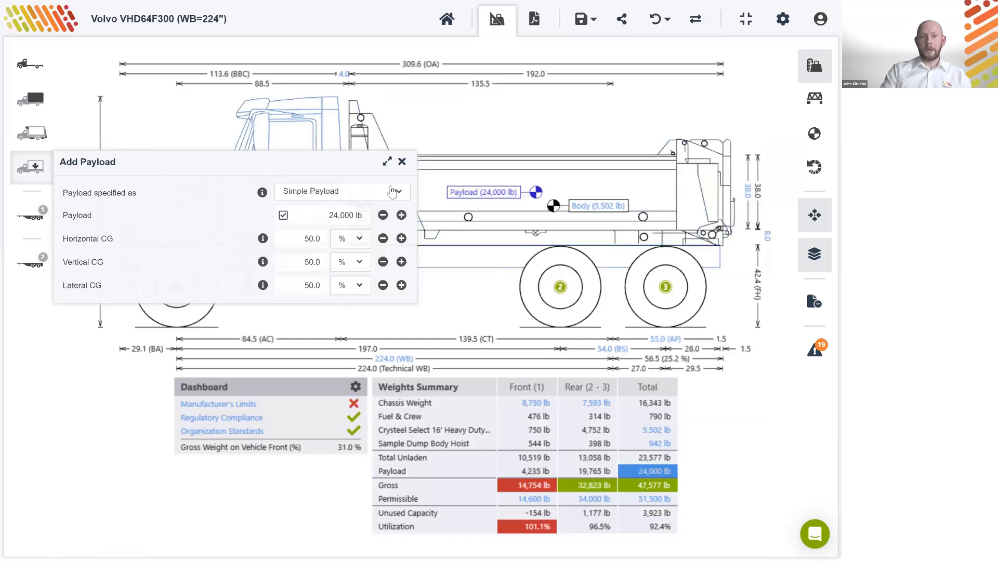
- Remove the payload weight override and close the payload settings
{"action": "left_click", "coordinate": [284, 215]}
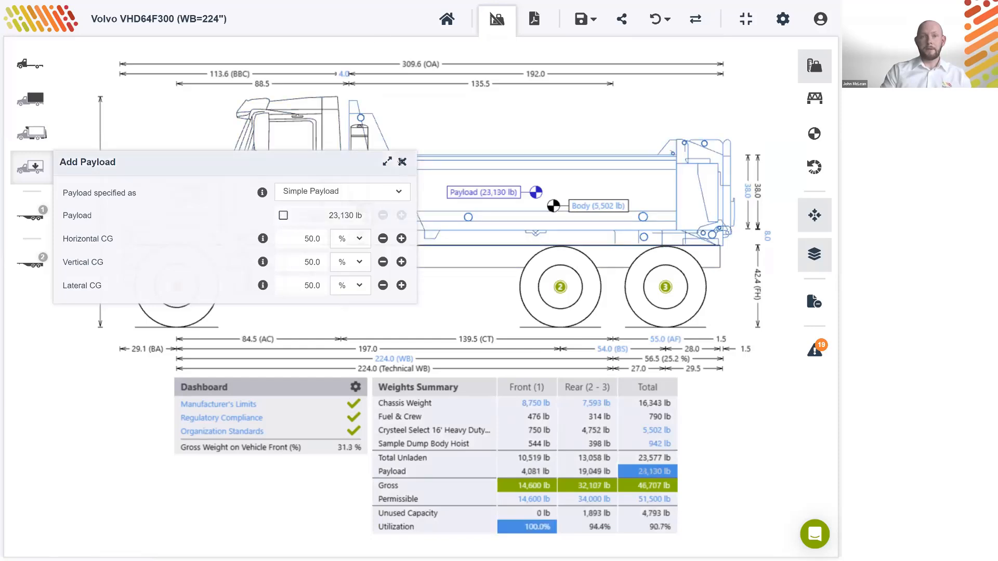
{"action": "left_click", "coordinate": [402, 162]}
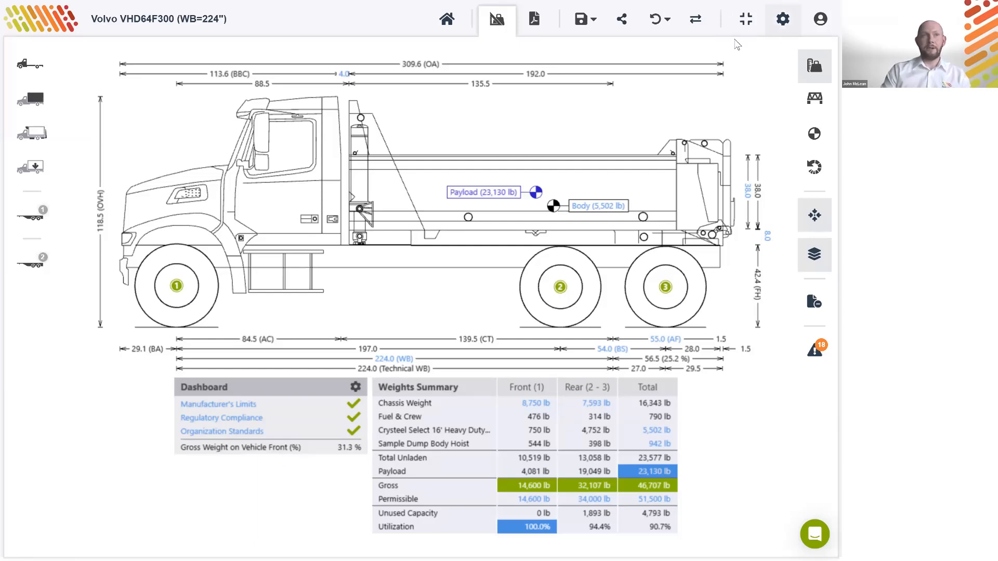
- Add CDL Required (US) to the dashboard's favorite measurements
{"action": "left_click", "coordinate": [783, 19]}
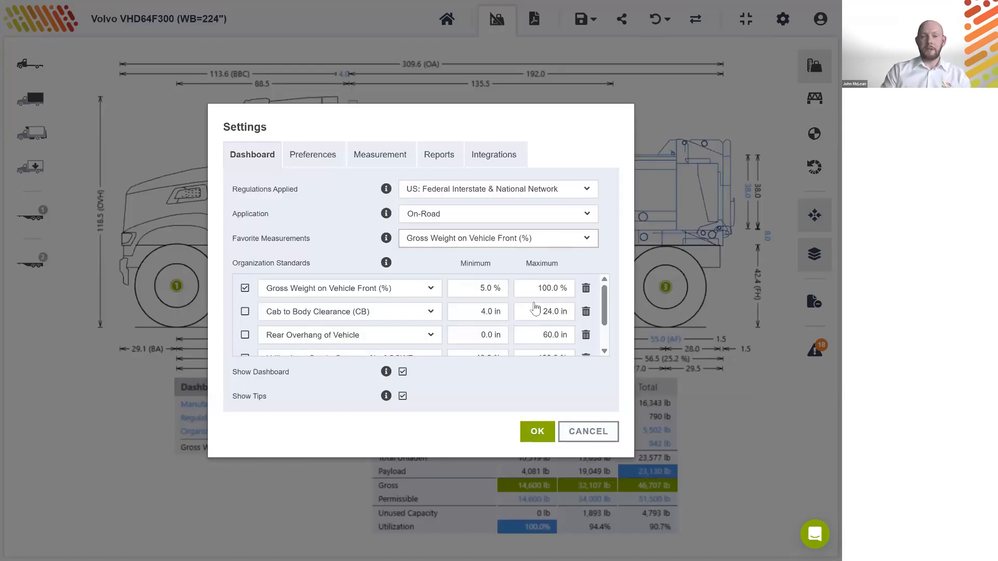
{"action": "left_click", "coordinate": [537, 239]}
{"action": "scroll", "coordinate": [538, 289], "scroll_direction": "down", "scroll_amount": 8}
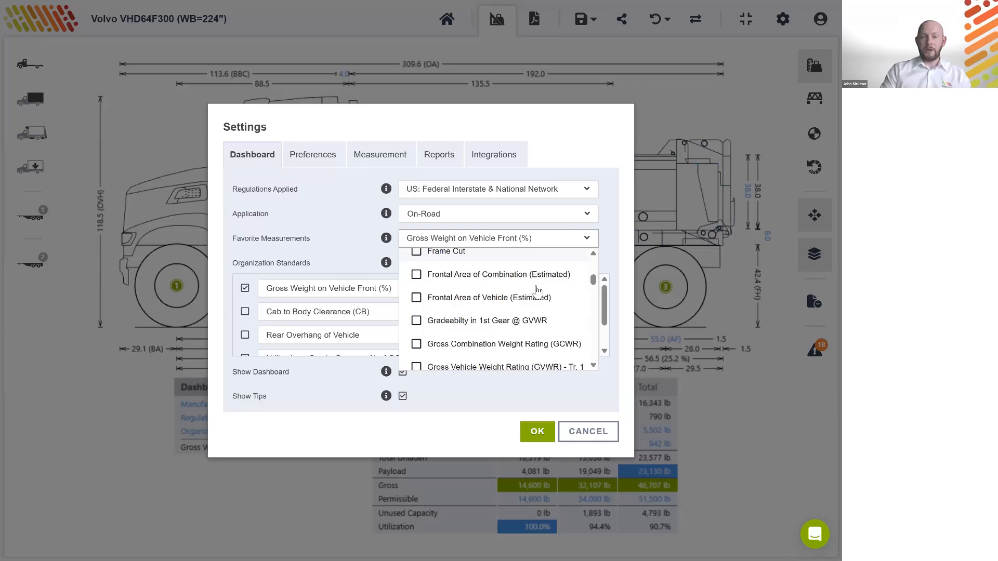
{"action": "scroll", "coordinate": [450, 333], "scroll_direction": "up", "scroll_amount": 3}
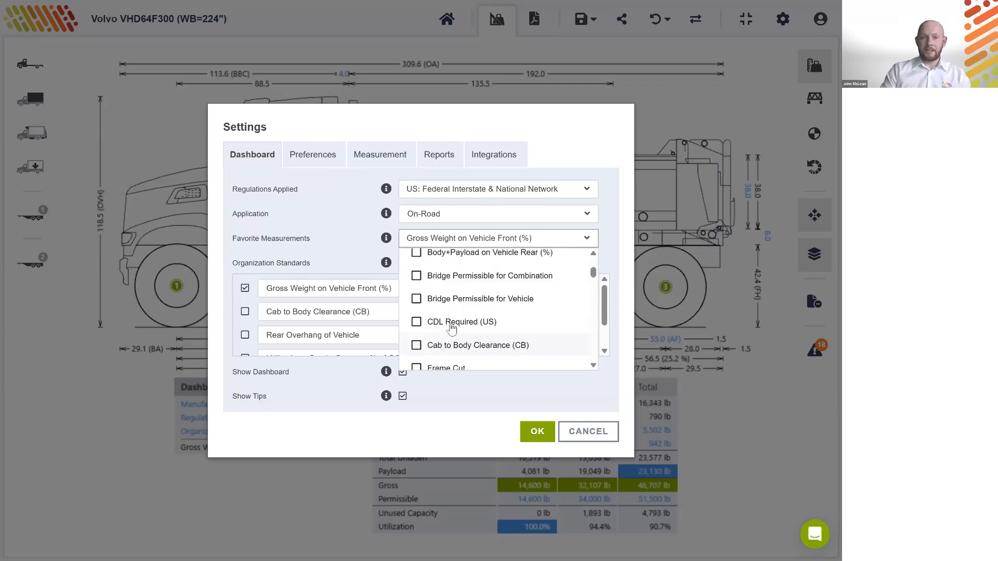
{"action": "left_click", "coordinate": [509, 323]}
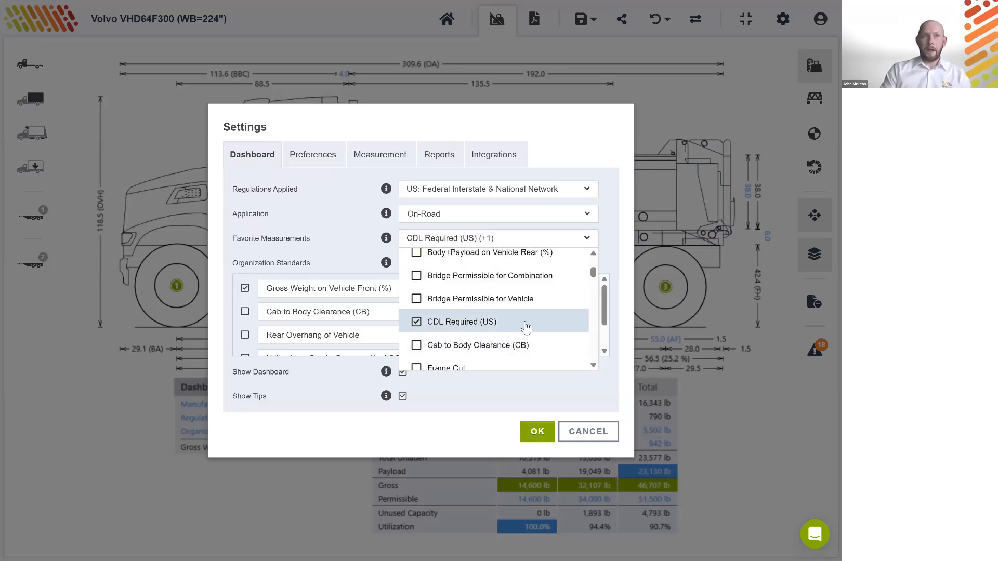
- Add Utilization - Veh. Gross as % of GVWR to the favorite measurements and apply the dashboard settings
{"action": "scroll", "coordinate": [526, 326], "scroll_direction": "down", "scroll_amount": 5}
{"action": "scroll", "coordinate": [529, 327], "scroll_direction": "down", "scroll_amount": 3}
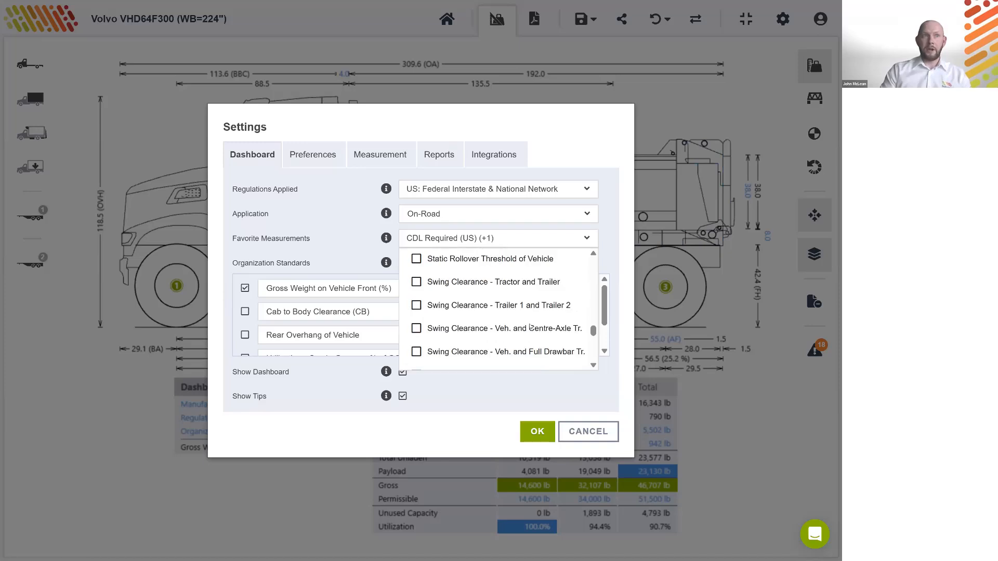
{"action": "scroll", "coordinate": [530, 327], "scroll_direction": "down", "scroll_amount": 3}
{"action": "scroll", "coordinate": [534, 338], "scroll_direction": "down", "scroll_amount": 1}
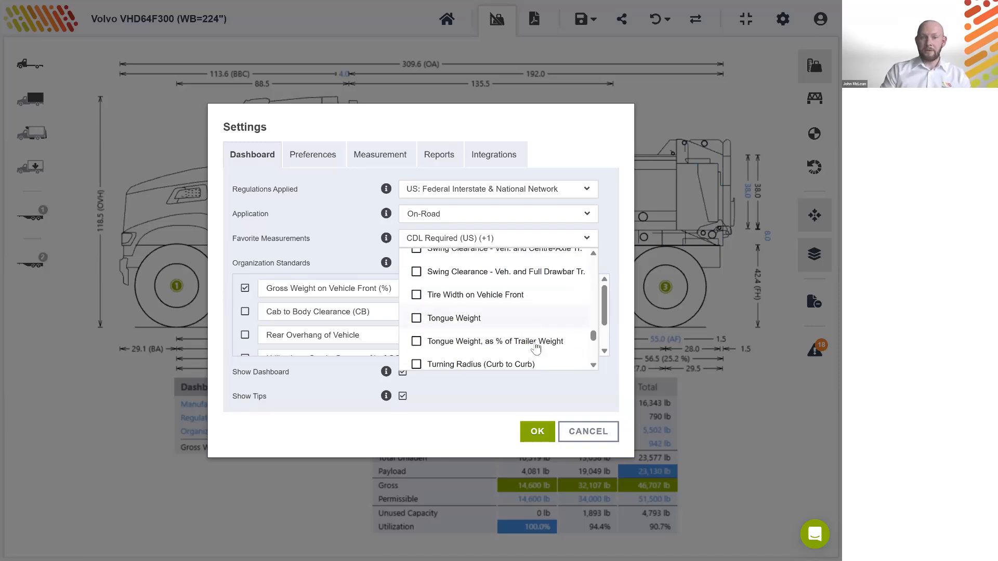
{"action": "scroll", "coordinate": [536, 348], "scroll_direction": "down", "scroll_amount": 4}
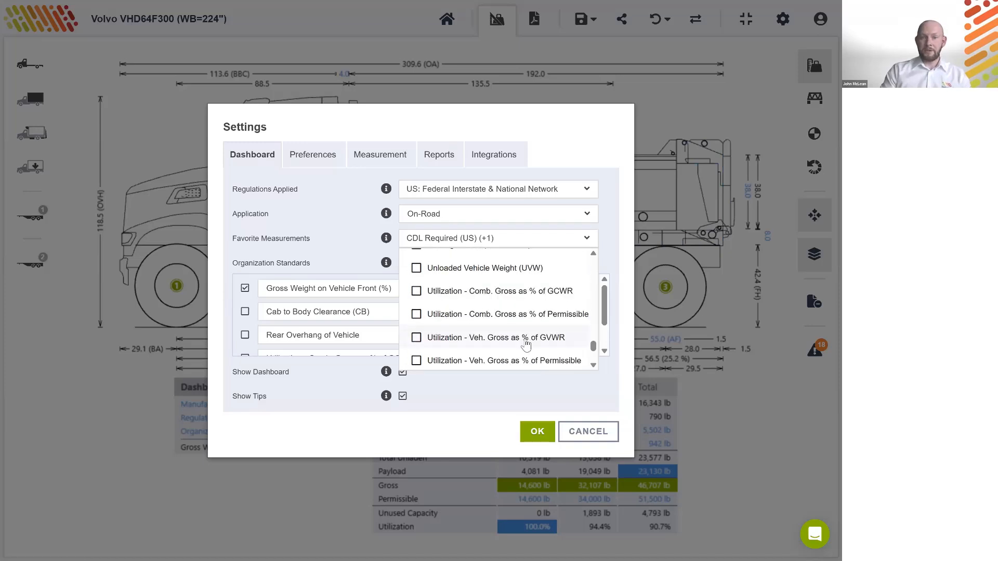
{"action": "left_click", "coordinate": [494, 343]}
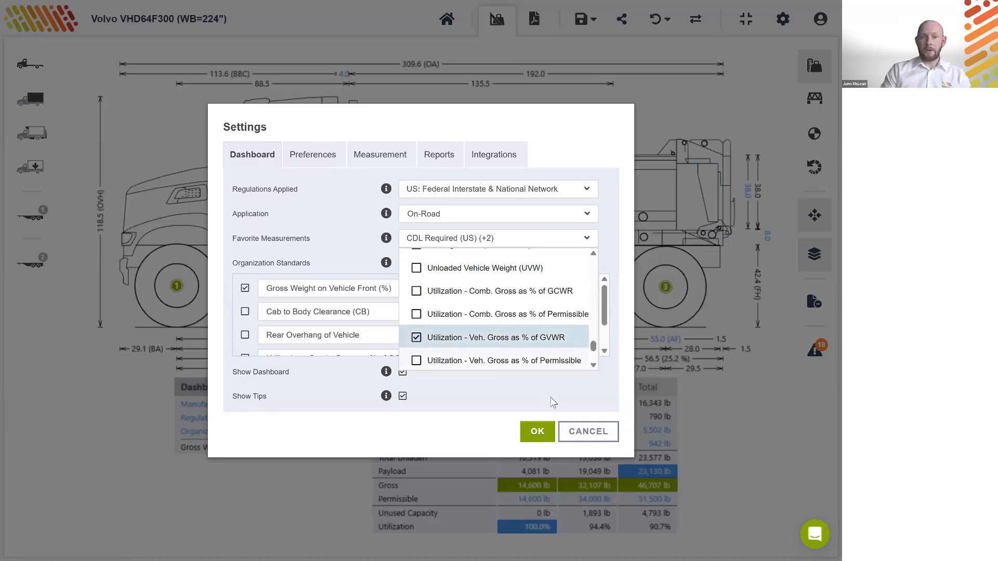
{"action": "left_click", "coordinate": [552, 400]}
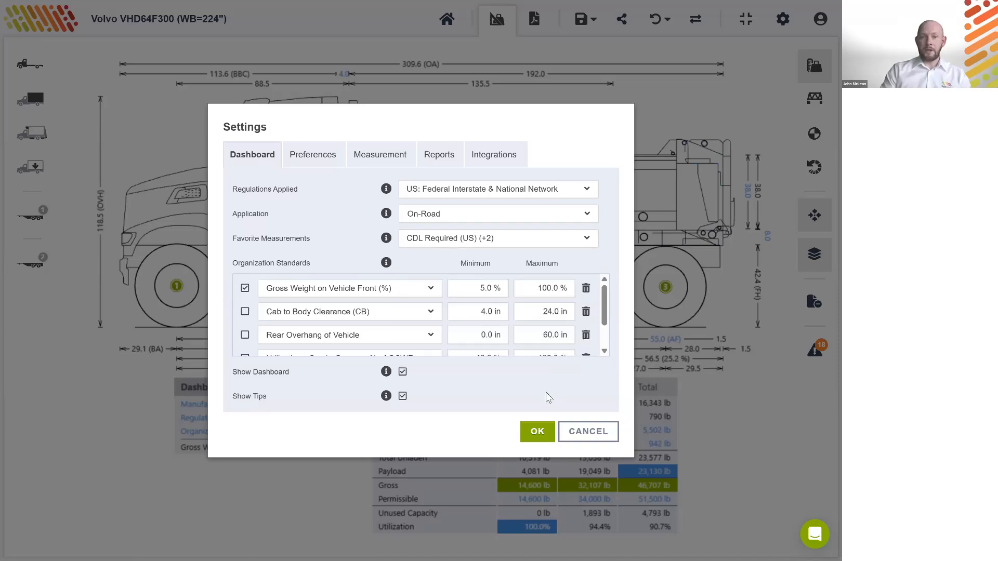
{"action": "left_click", "coordinate": [535, 430]}
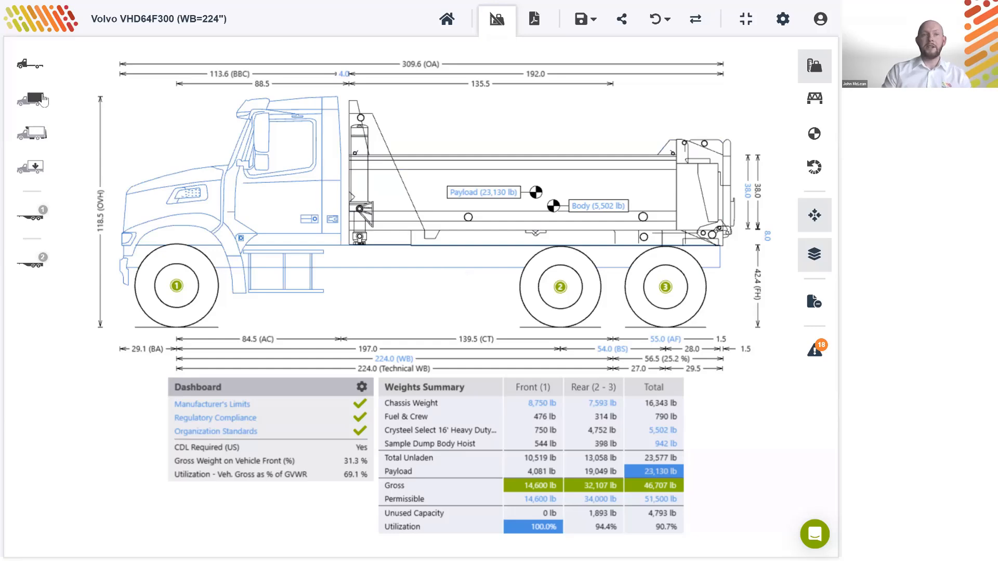
- Add a pusher axle to the Volvo chassis ahead of the rear tandem axles
{"action": "left_click", "coordinate": [30, 65]}
{"action": "left_click", "coordinate": [159, 125]}
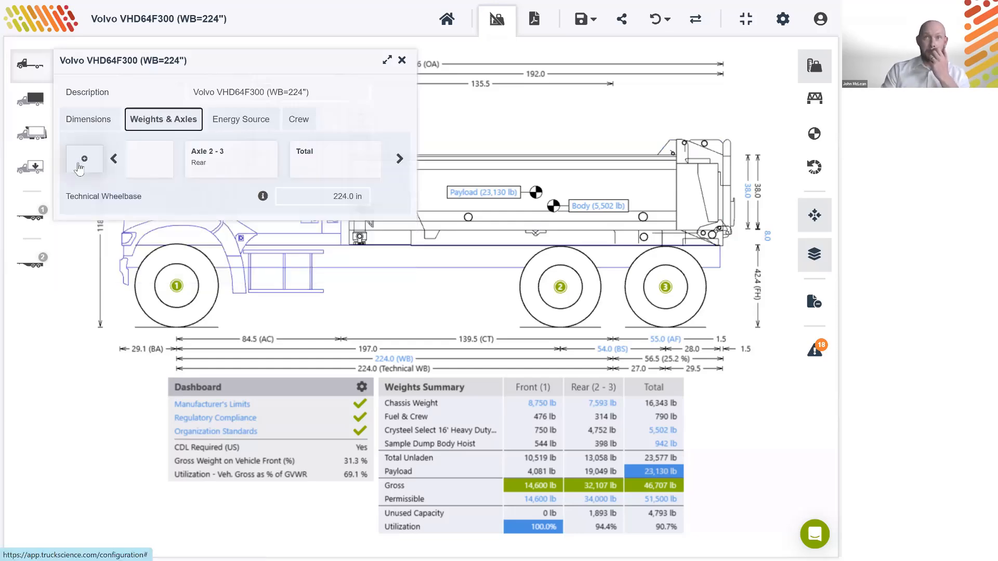
{"action": "left_click", "coordinate": [82, 165]}
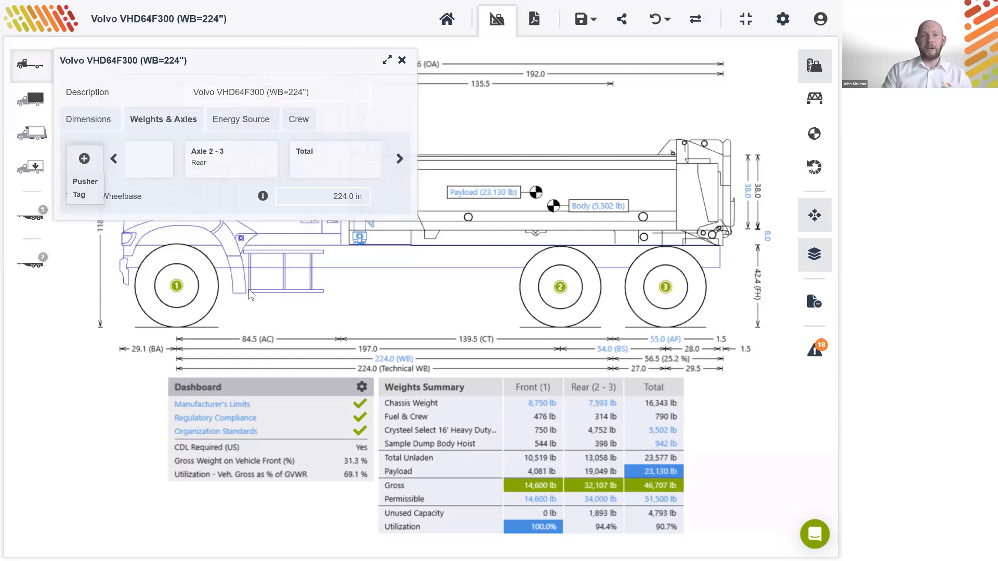
{"action": "left_click", "coordinate": [82, 187]}
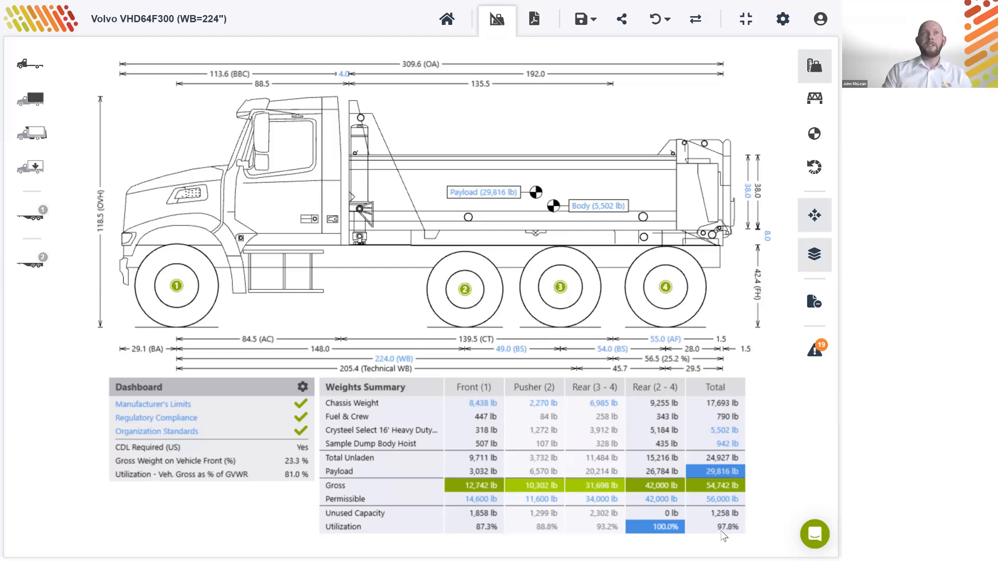
- Examine the bridge weight limits per axle spacing and return to the dimensions and weights view
{"action": "left_click", "coordinate": [815, 102]}
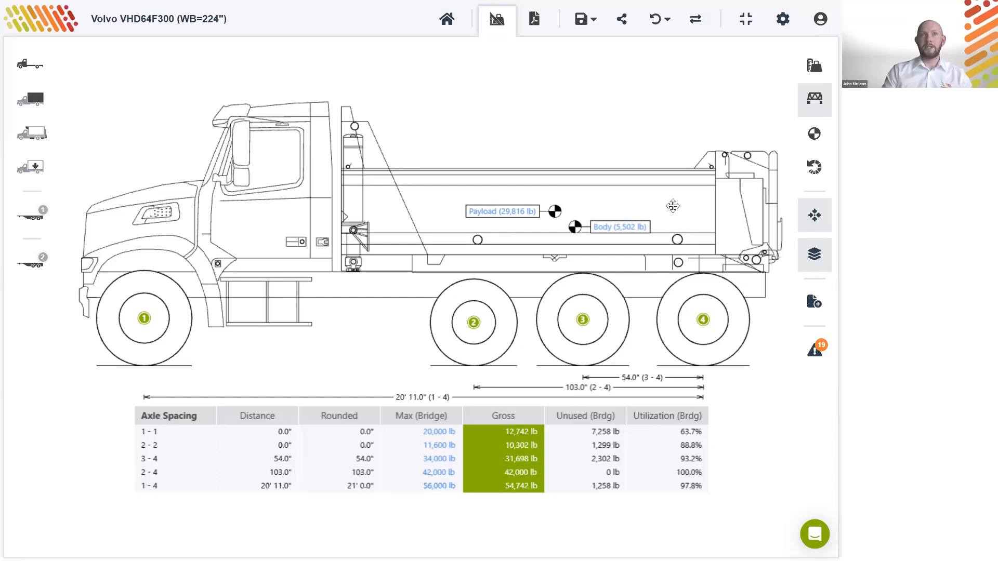
{"action": "left_click", "coordinate": [581, 79]}
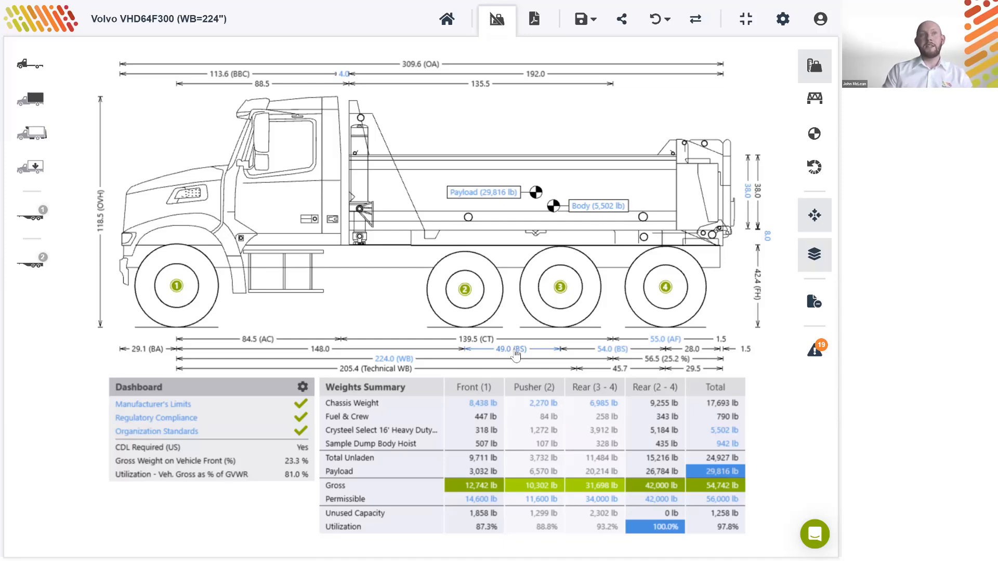
- Try 26.5 % as the pusher axle's share of the rear axle group weight, and restore the default share
{"action": "left_click", "coordinate": [452, 288]}
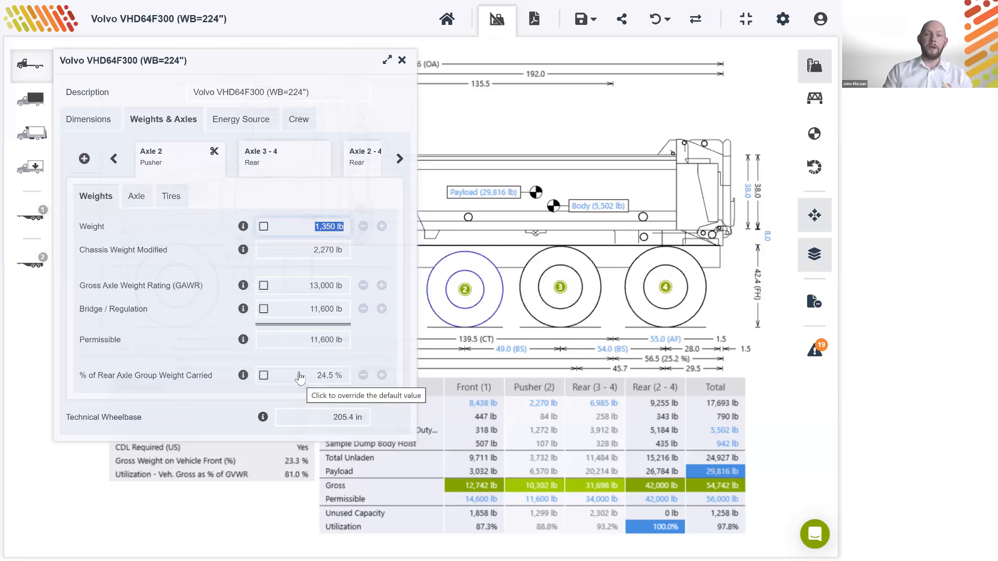
{"action": "left_click", "coordinate": [264, 377]}
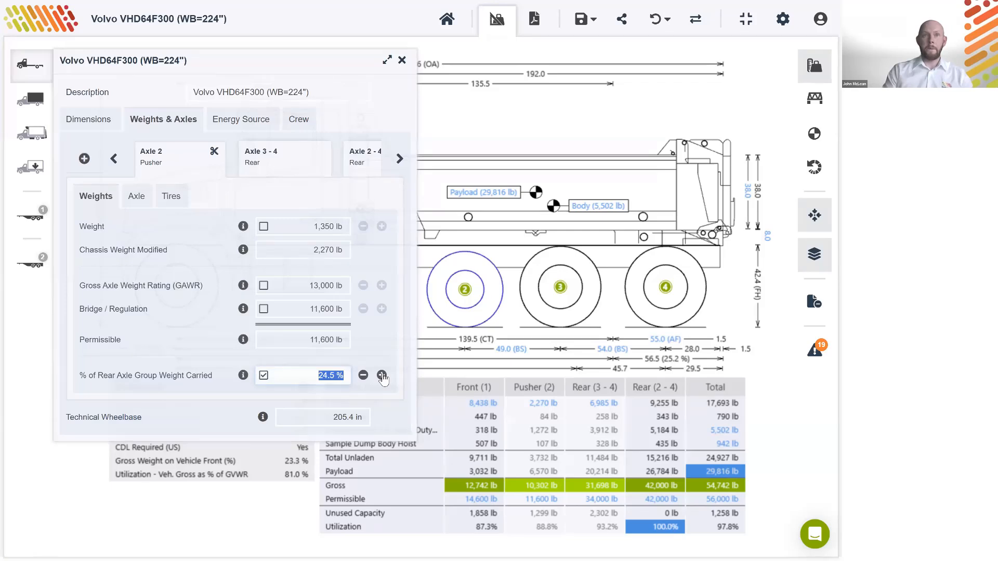
{"action": "left_click", "coordinate": [382, 376]}
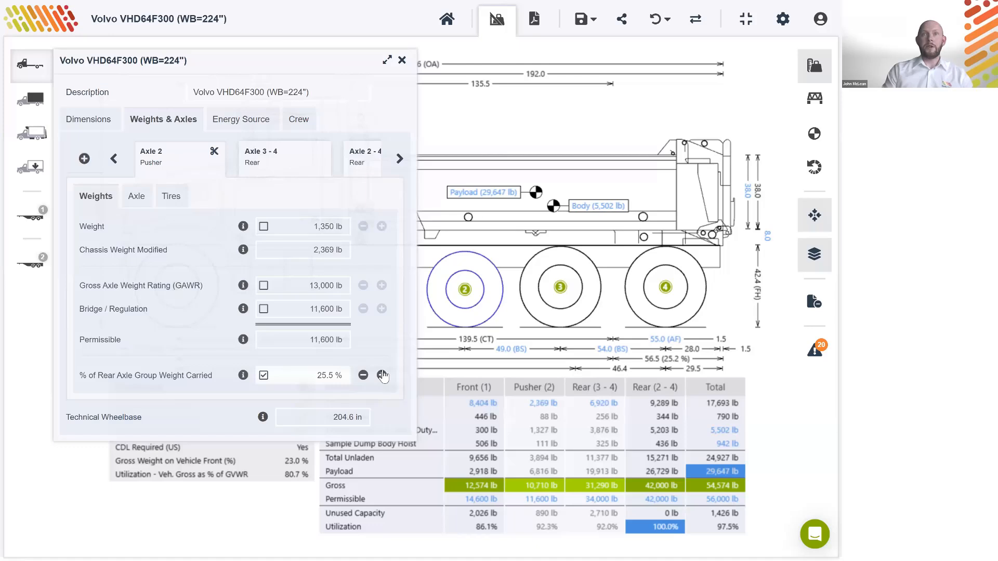
{"action": "left_click", "coordinate": [382, 376]}
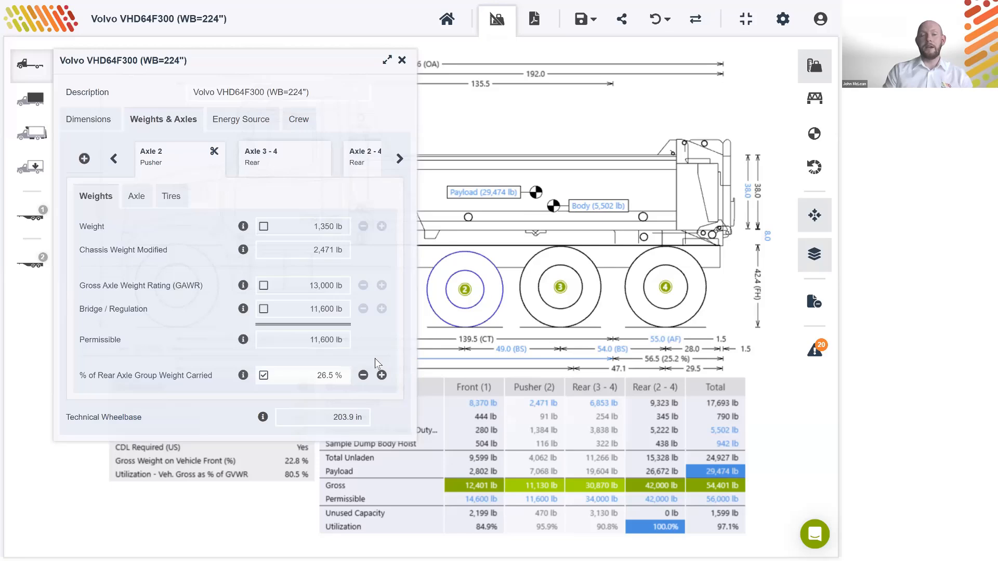
{"action": "left_click", "coordinate": [264, 376]}
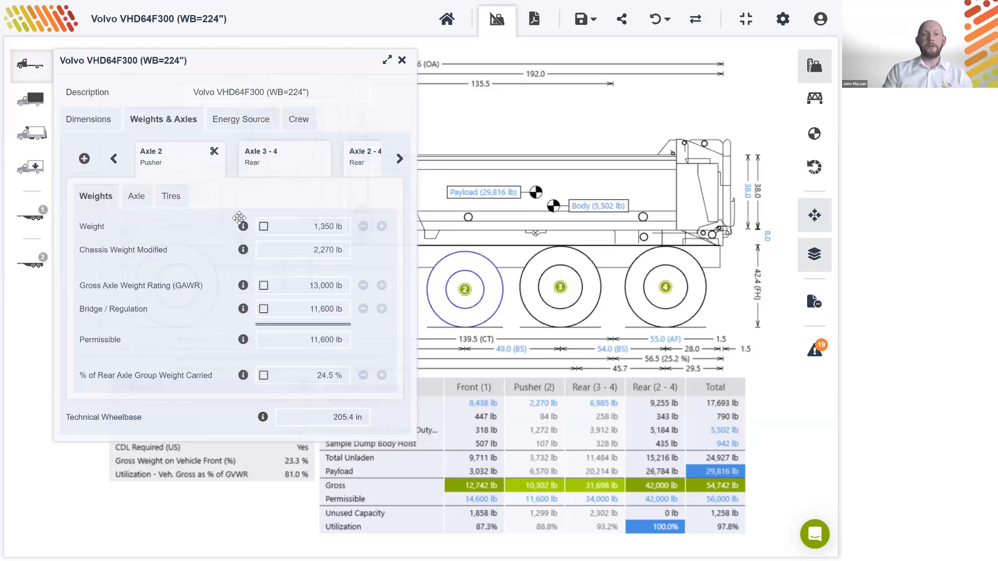
- Try the pusher axle in its raised position and lower it again
{"action": "left_click", "coordinate": [137, 196]}
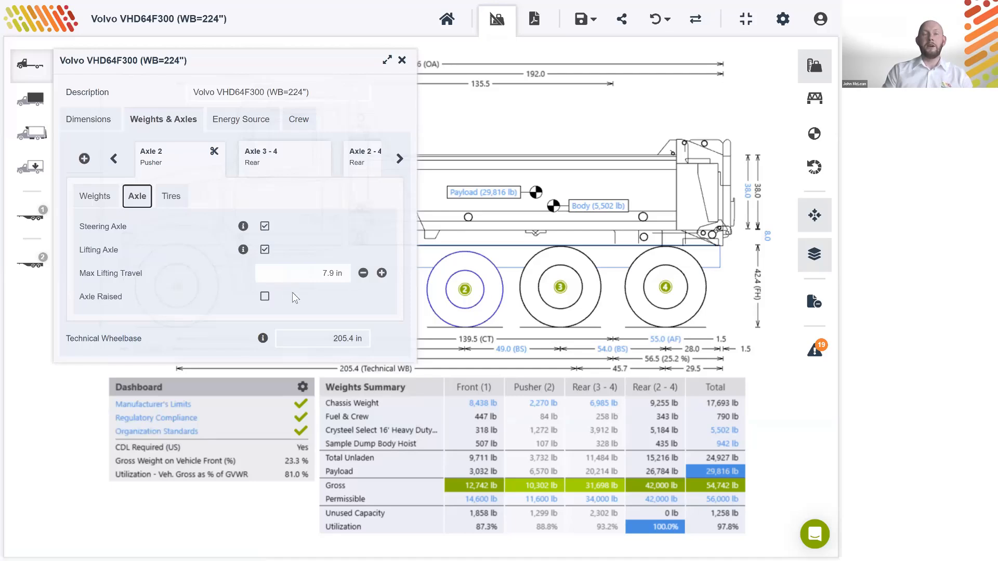
{"action": "left_click", "coordinate": [265, 297]}
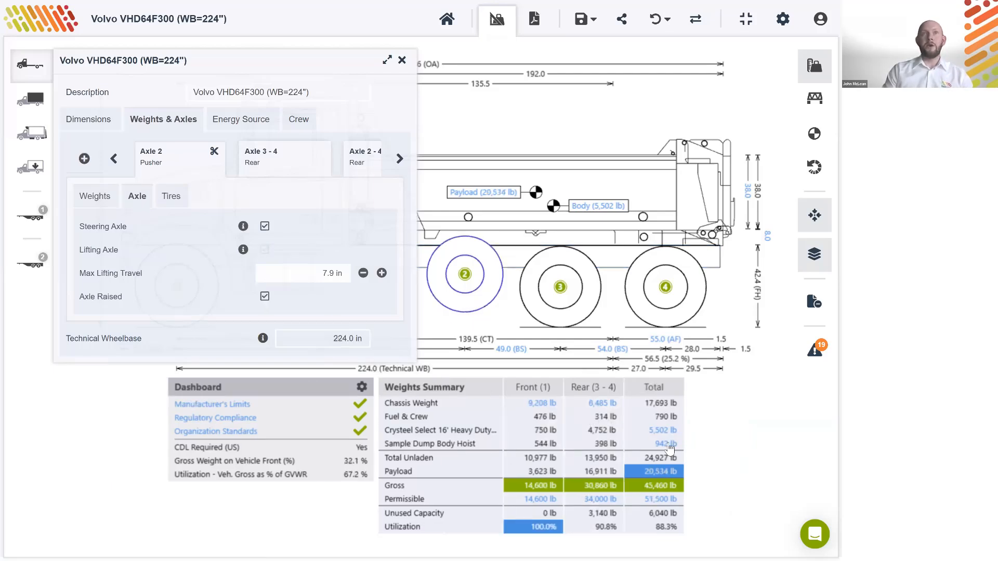
{"action": "left_click", "coordinate": [265, 298]}
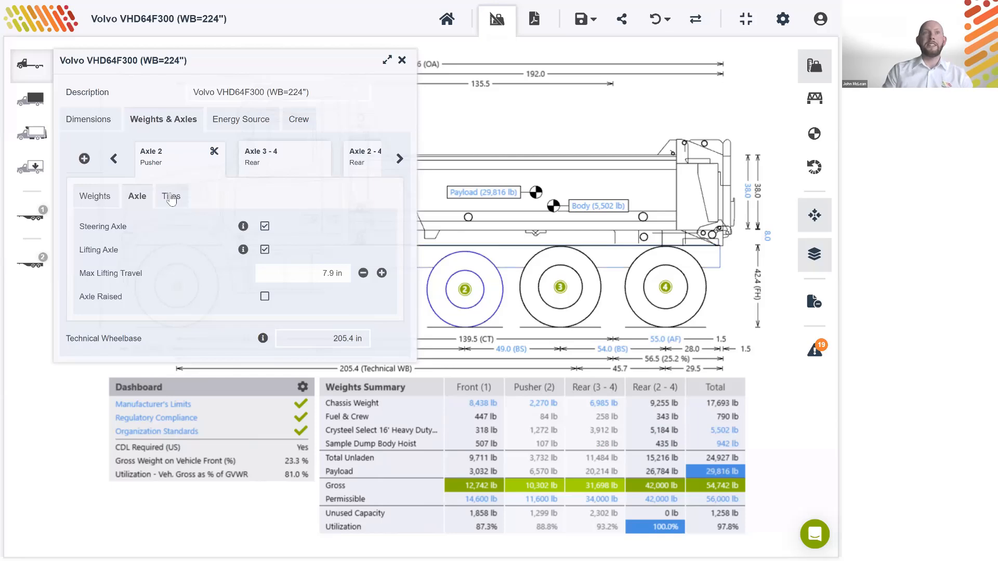
- Open the tire settings of the pusher axle
{"action": "left_click", "coordinate": [170, 199]}
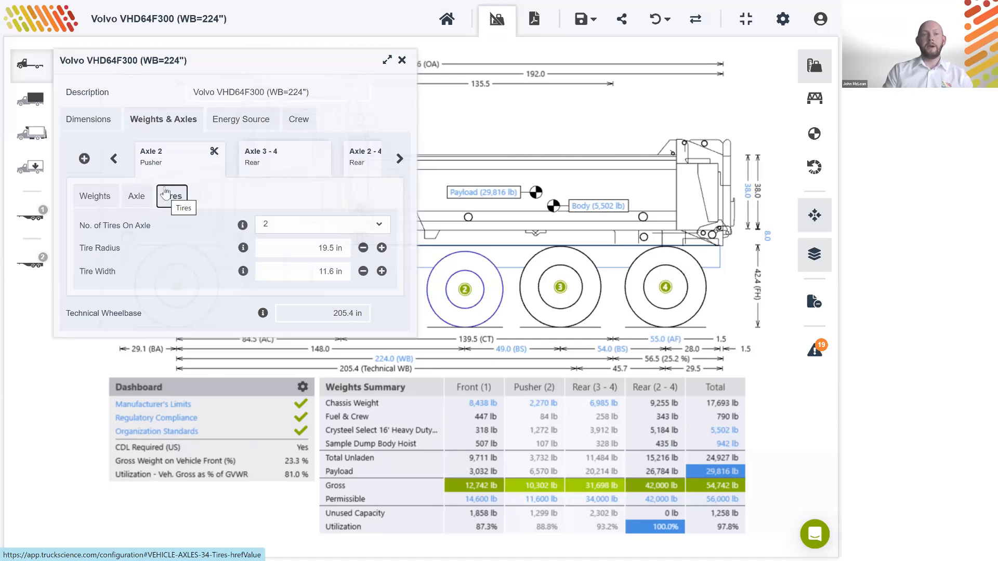
- Add the Sample Fuel Tank (75 gallons) as other equipment and position it beneath the chassis frame, just behind the cab
{"action": "left_click", "coordinate": [402, 61]}
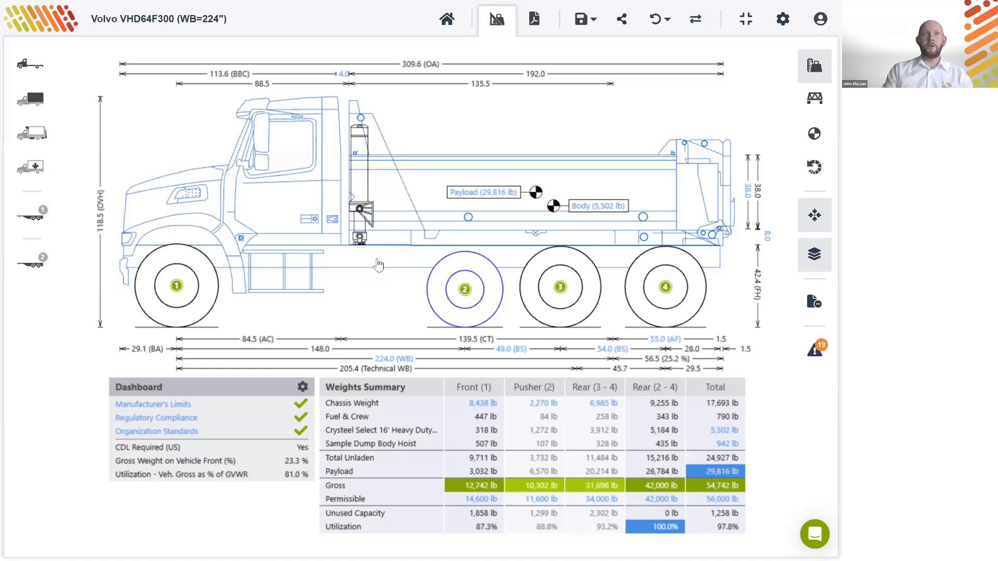
{"action": "left_click", "coordinate": [37, 140]}
{"action": "left_click", "coordinate": [59, 170]}
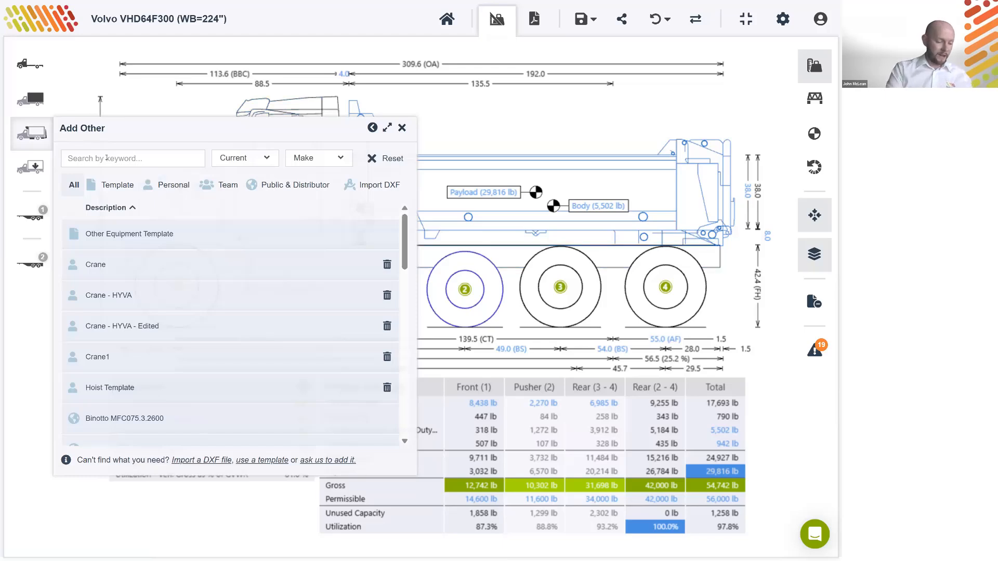
{"action": "left_click", "coordinate": [107, 158]}
{"action": "type", "text": "75 gall"}
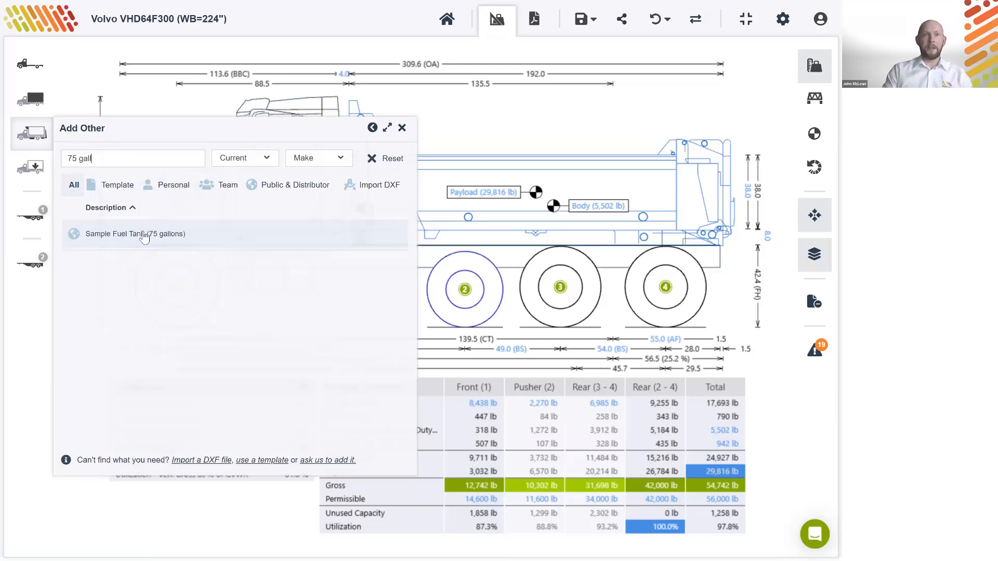
{"action": "left_click", "coordinate": [206, 229]}
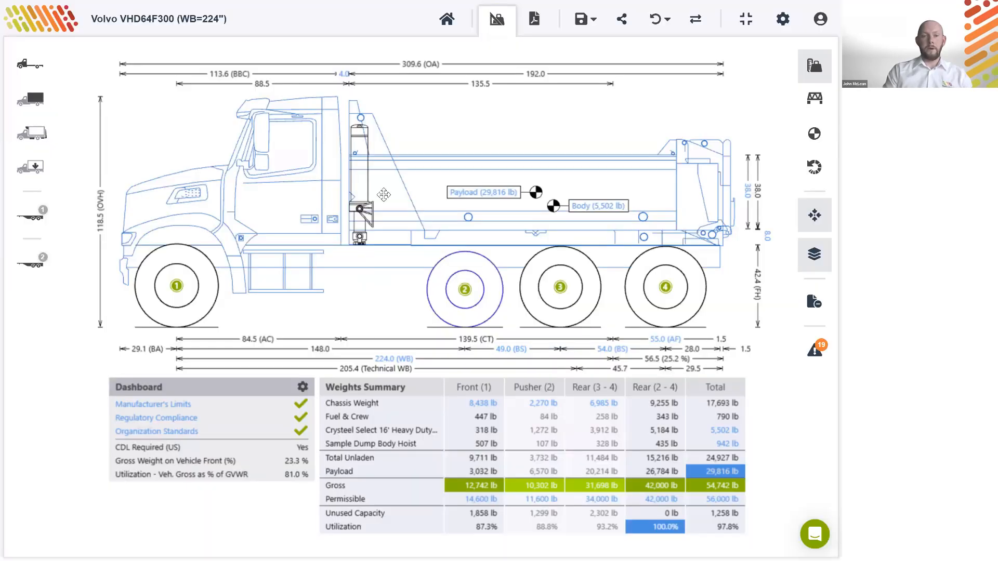
{"action": "left_click_drag", "start_coordinate": [382, 196], "coordinate": [353, 249]}
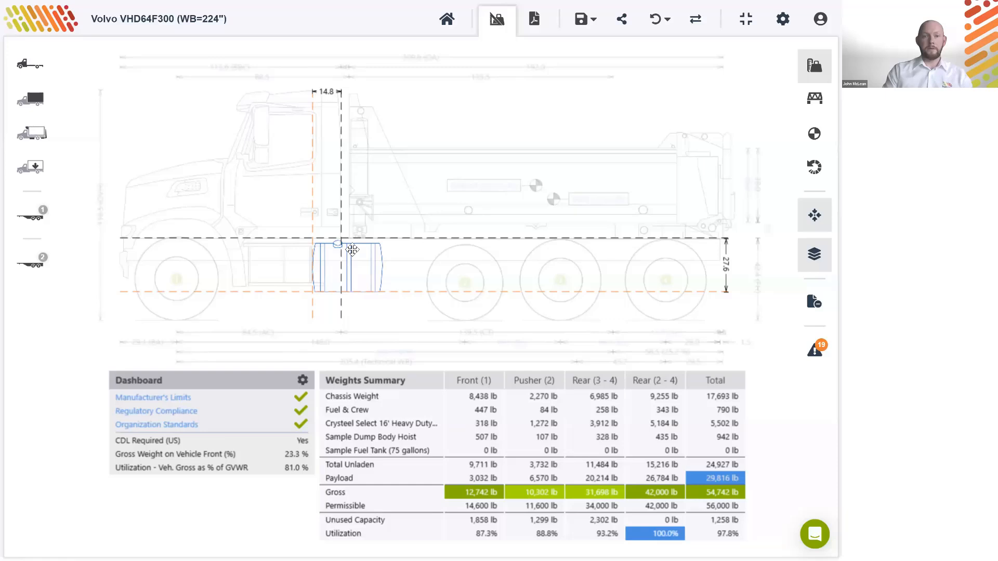
{"action": "left_click_drag", "start_coordinate": [352, 250], "coordinate": [352, 249]}
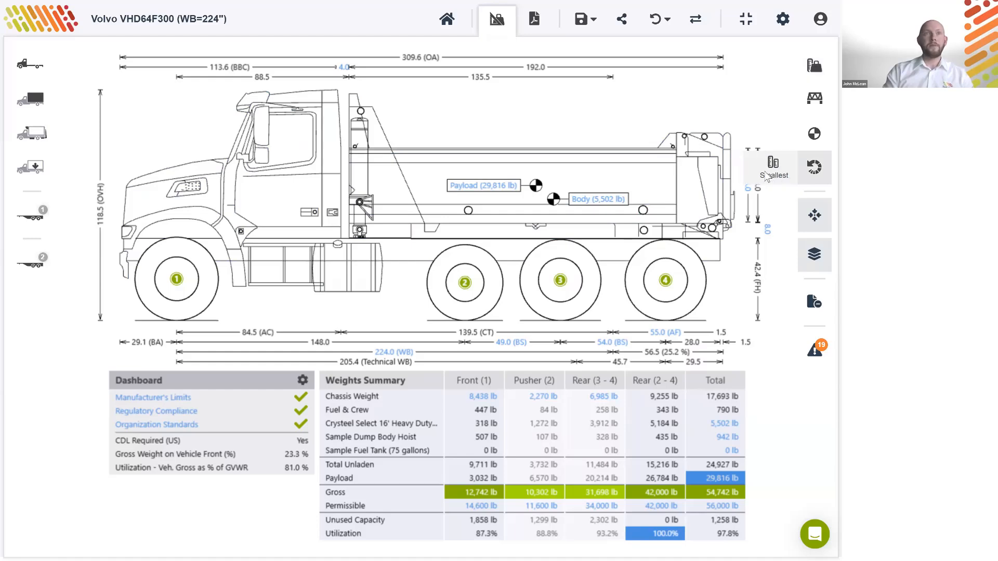
- Show the truck's smallest turning circle and open the chassis length dimensions beside the drawing
{"action": "left_click", "coordinate": [767, 171]}
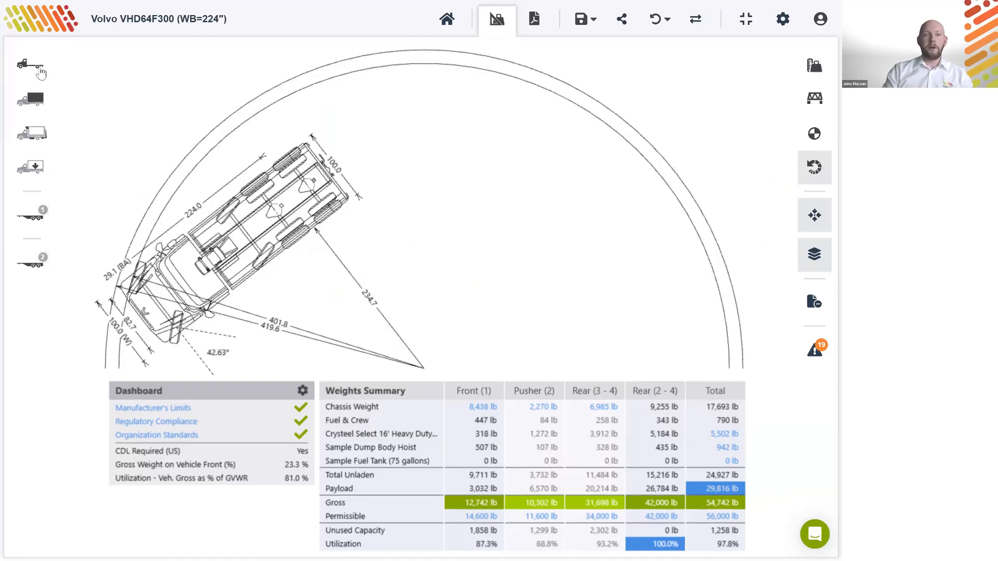
{"action": "left_click", "coordinate": [41, 73]}
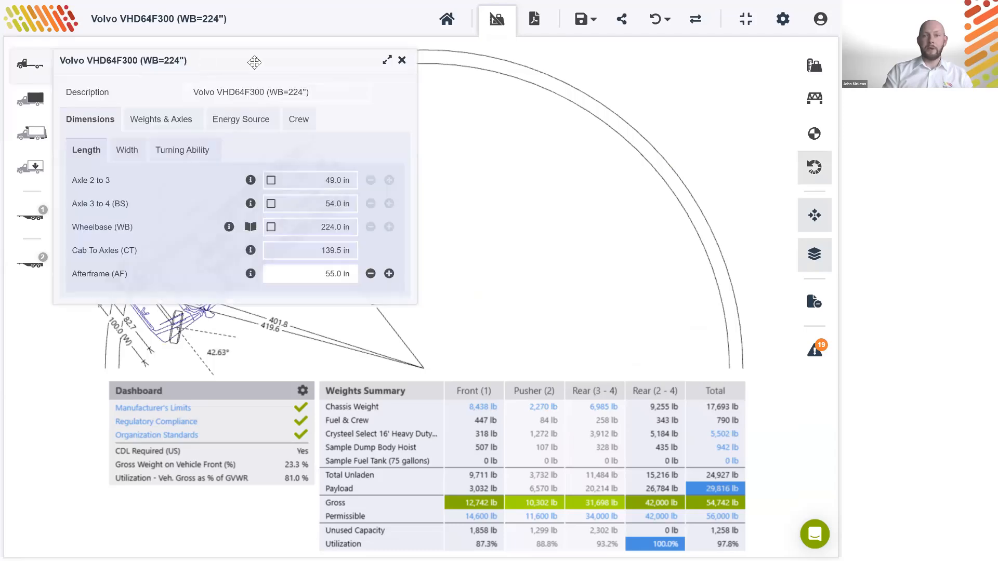
{"action": "left_click_drag", "start_coordinate": [254, 62], "coordinate": [584, 52]}
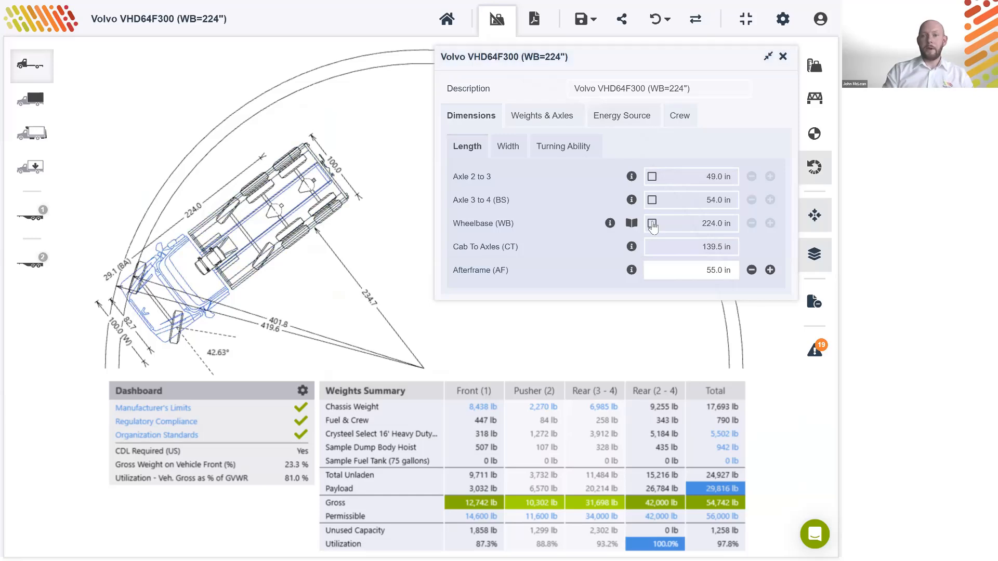
- Override the chassis wheelbase and increase it in 1 in increments to 260 in, watching the turning circle and weights
{"action": "left_click", "coordinate": [652, 223]}
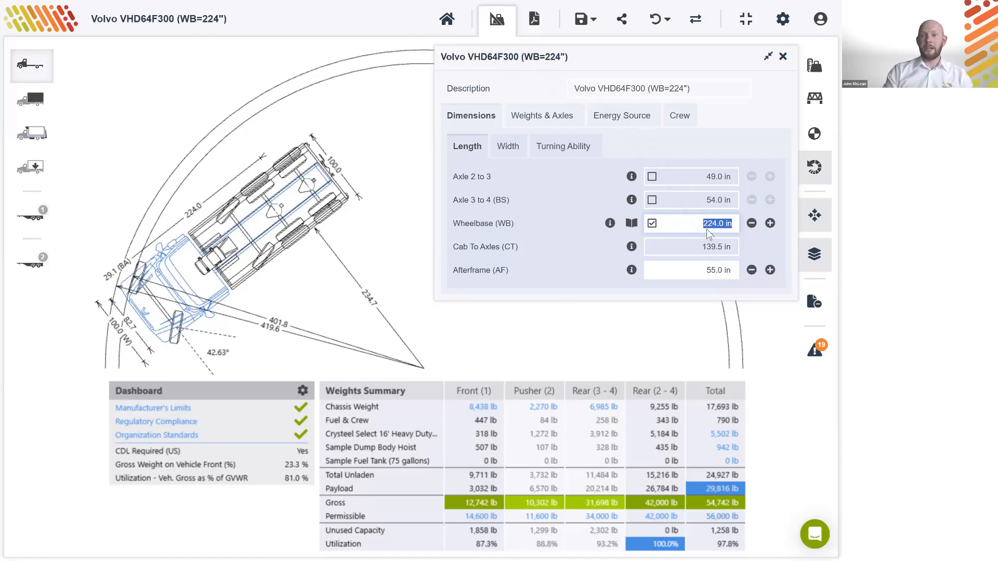
{"action": "left_click", "coordinate": [769, 223]}
{"action": "left_click", "coordinate": [769, 224]}
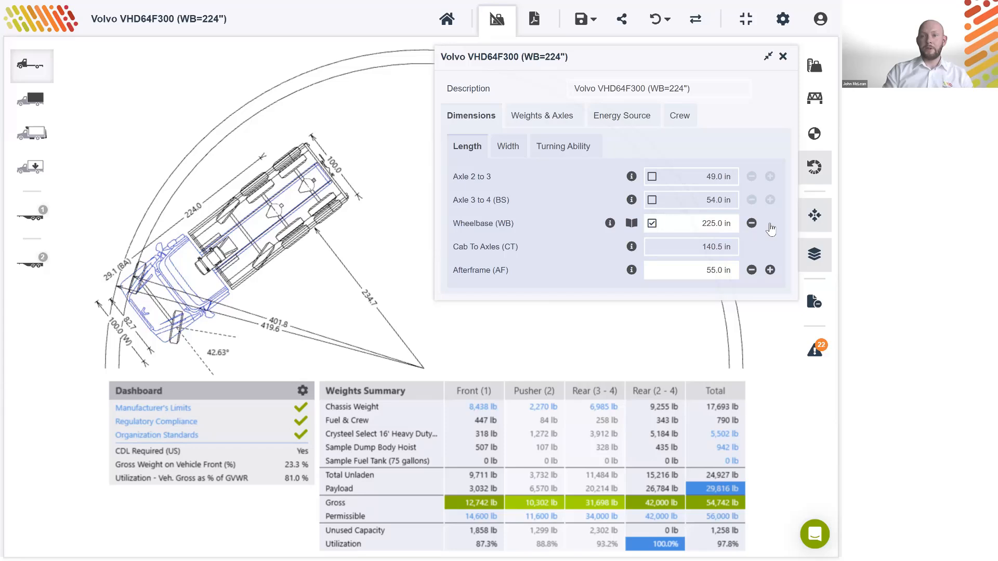
{"action": "left_click", "coordinate": [771, 226]}
{"action": "left_click", "coordinate": [771, 227]}
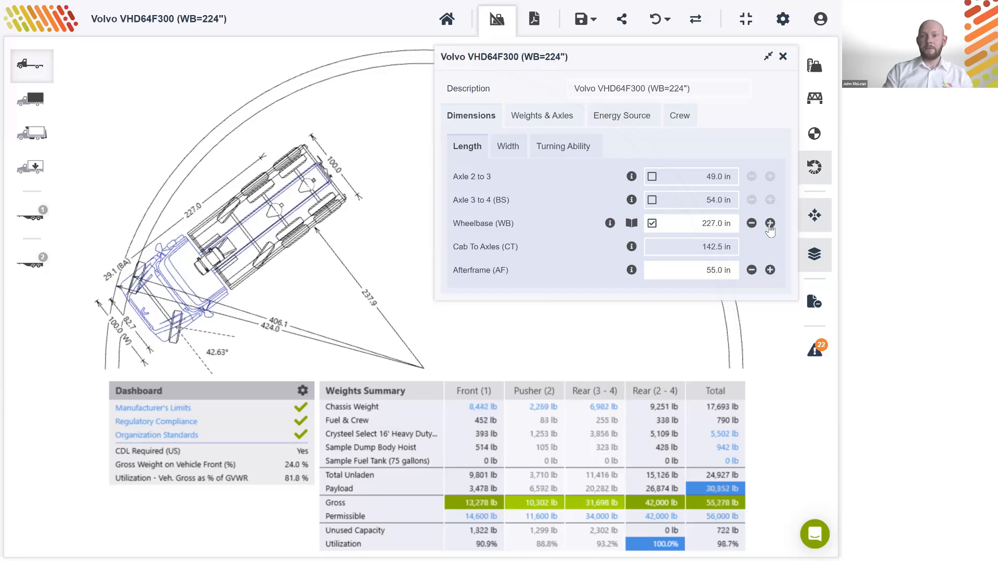
{"action": "left_click", "coordinate": [769, 226]}
{"action": "left_click", "coordinate": [770, 225]}
{"action": "left_click", "coordinate": [770, 225]}
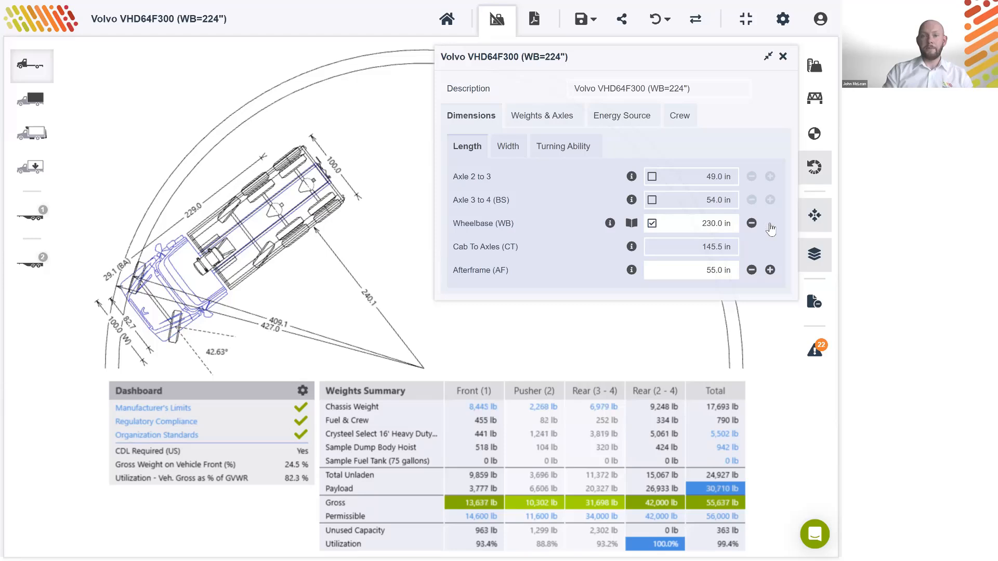
{"action": "left_click", "coordinate": [770, 225]}
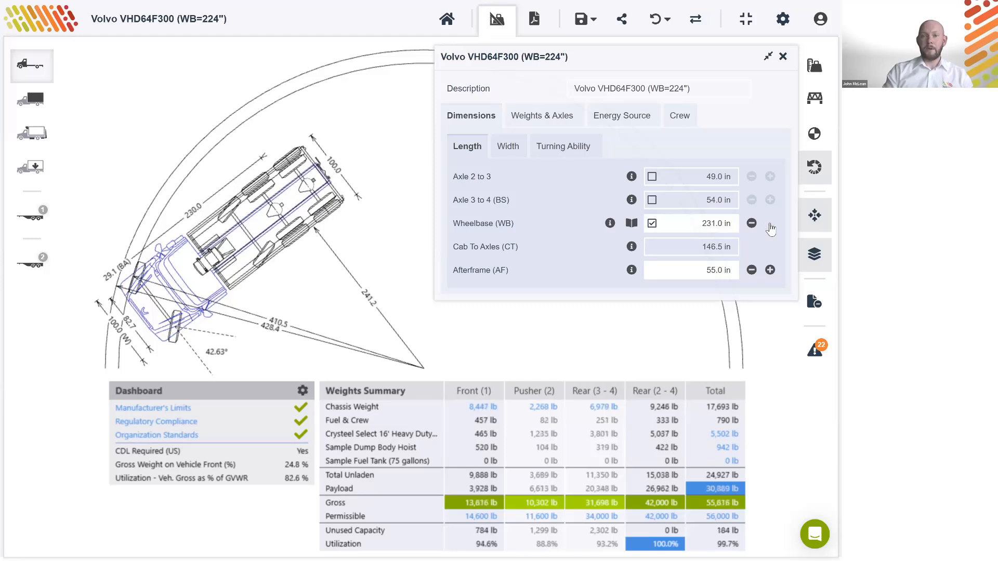
{"action": "left_click", "coordinate": [770, 225]}
{"action": "left_click", "coordinate": [771, 225]}
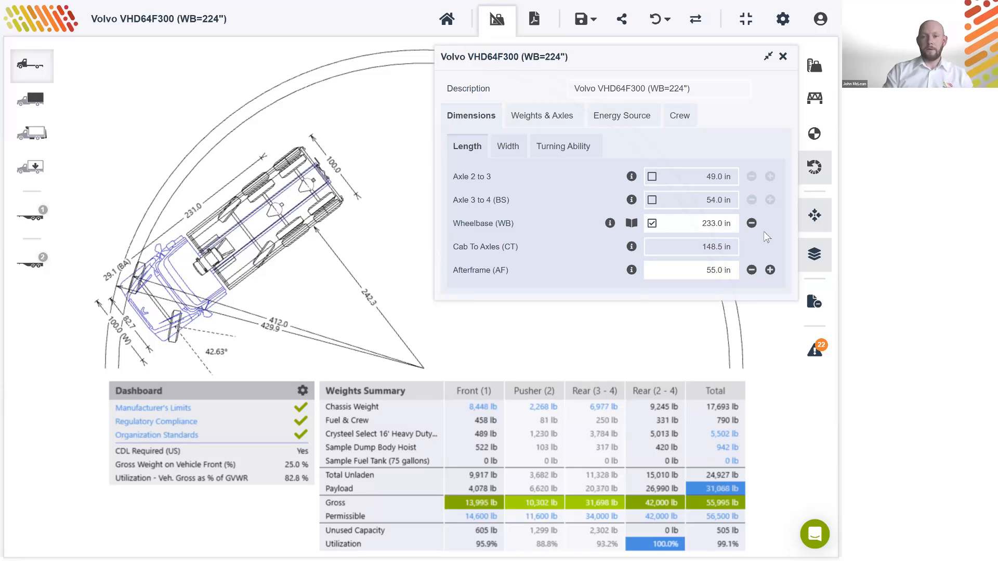
{"action": "left_click", "coordinate": [770, 223]}
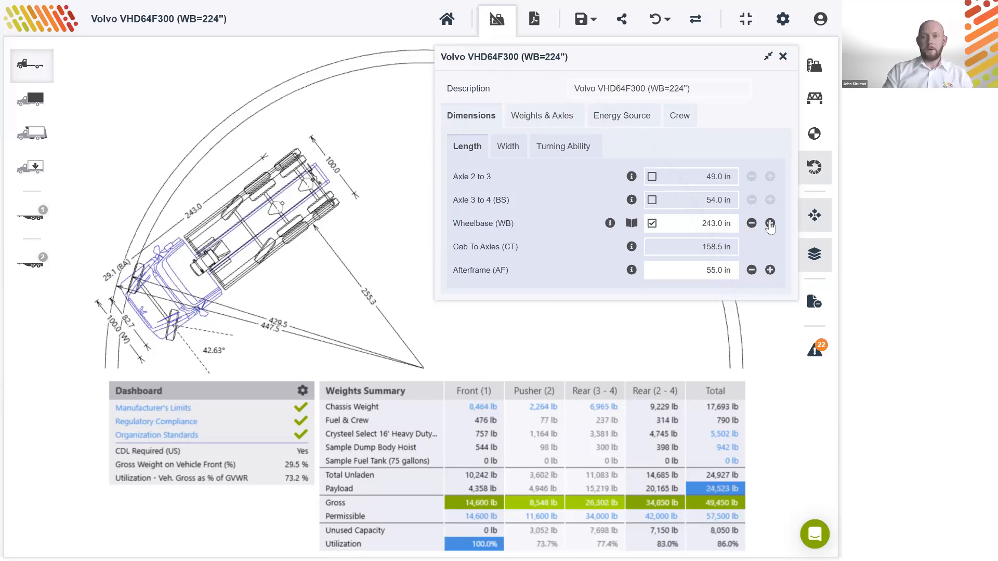
{"action": "left_click", "coordinate": [770, 224]}
{"action": "left_click", "coordinate": [770, 224]}
{"action": "left_click", "coordinate": [770, 224]}
{"action": "left_click", "coordinate": [770, 224]}
{"action": "left_click", "coordinate": [770, 225]}
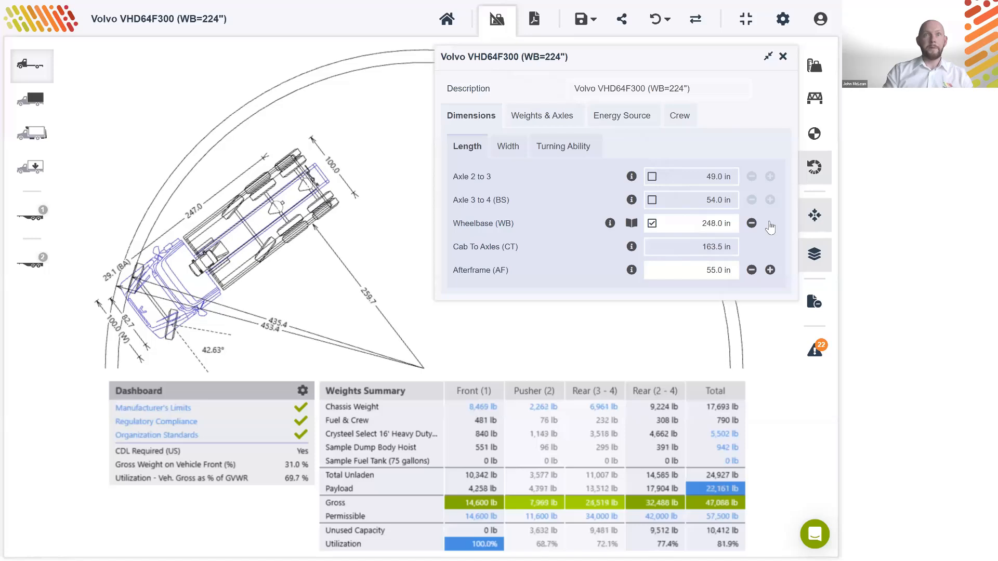
{"action": "left_click", "coordinate": [770, 224]}
{"action": "left_click", "coordinate": [771, 225]}
{"action": "left_click", "coordinate": [770, 223]}
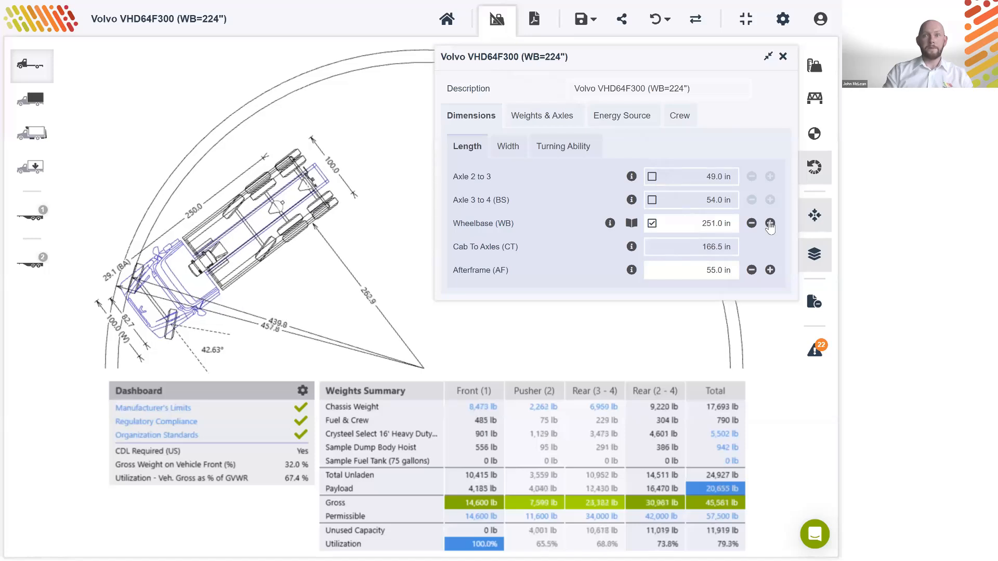
{"action": "left_click", "coordinate": [769, 224]}
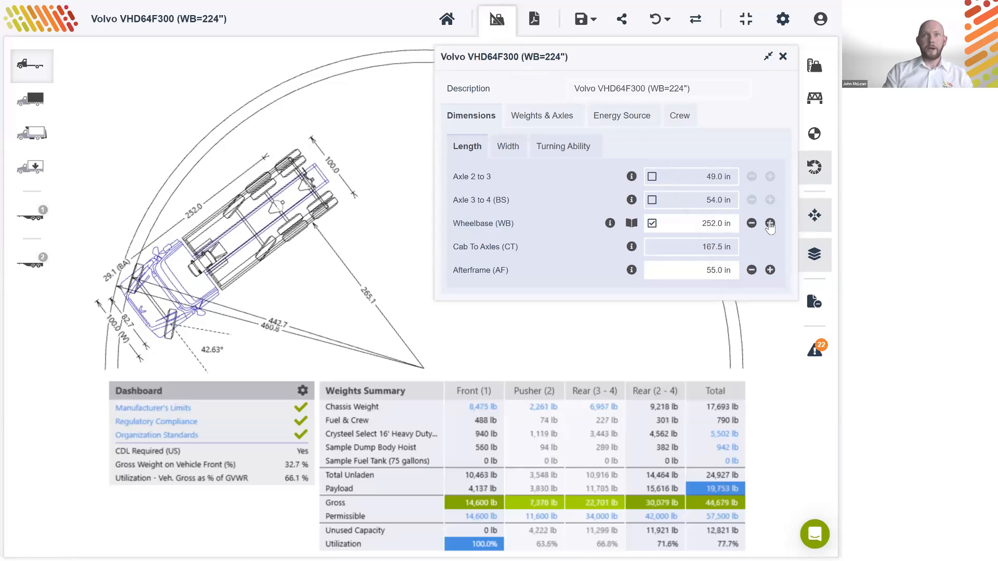
{"action": "left_click", "coordinate": [769, 224]}
{"action": "left_click", "coordinate": [769, 223]}
{"action": "left_click", "coordinate": [770, 223]}
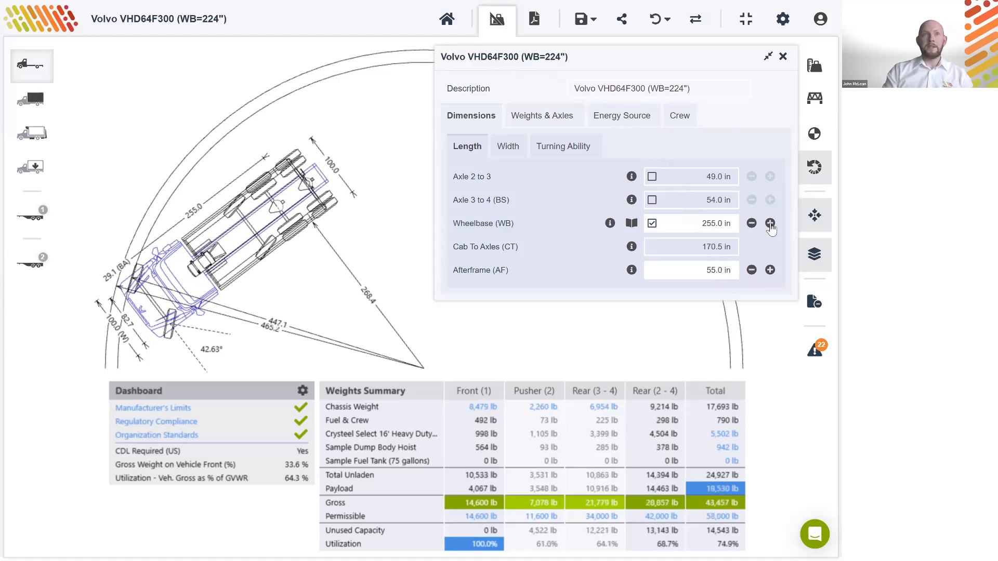
{"action": "left_click", "coordinate": [770, 224]}
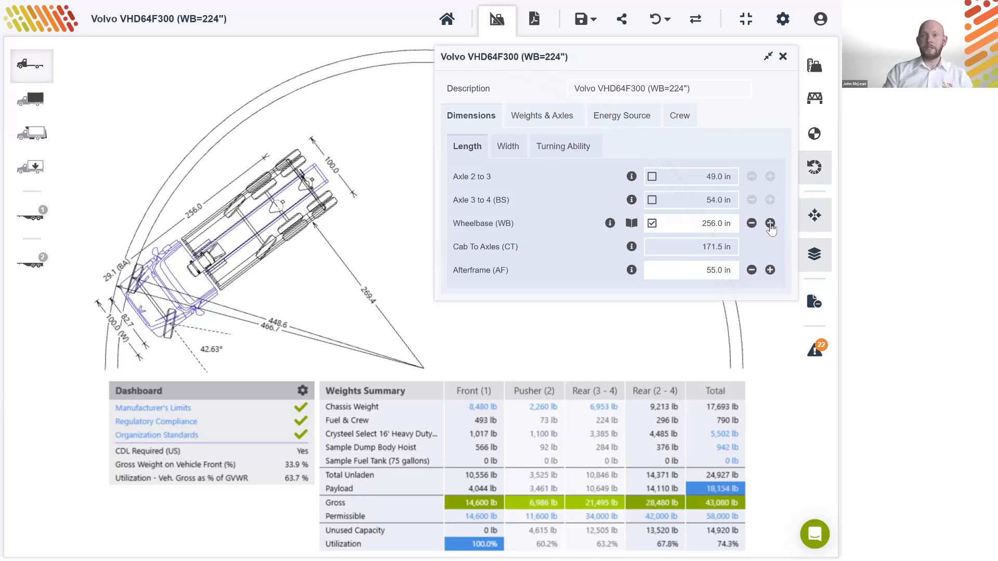
{"action": "left_click", "coordinate": [770, 223]}
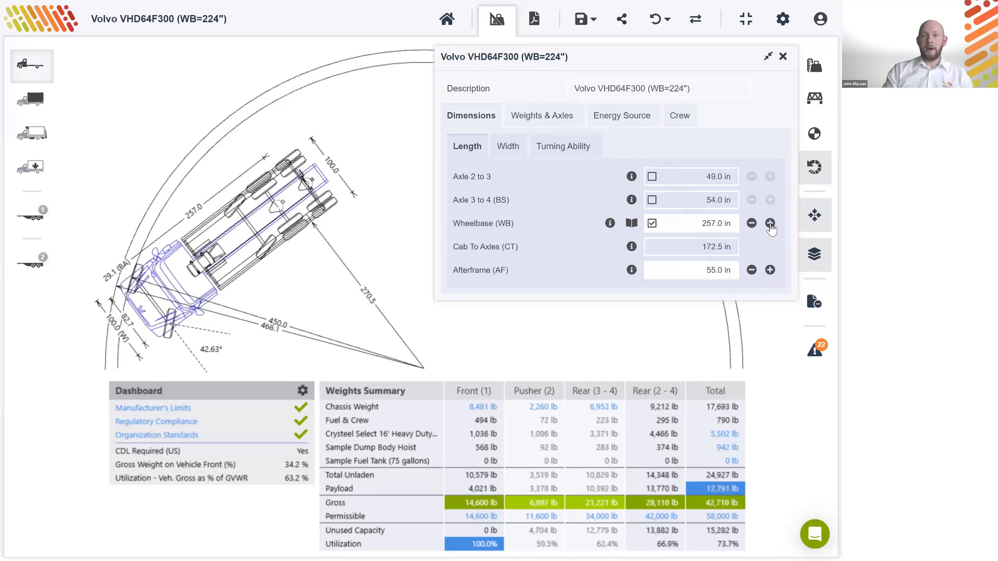
{"action": "left_click", "coordinate": [770, 224]}
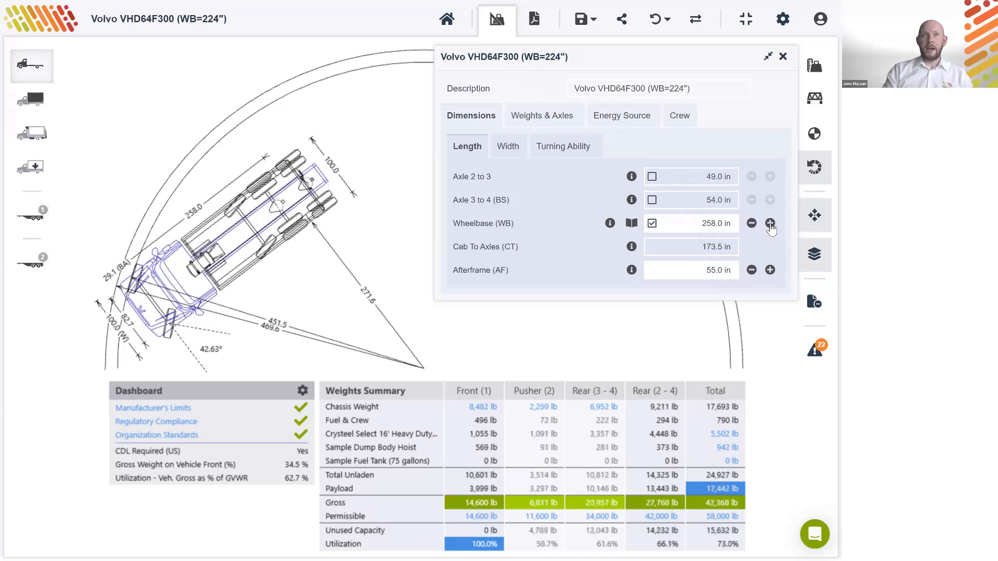
{"action": "left_click", "coordinate": [770, 224]}
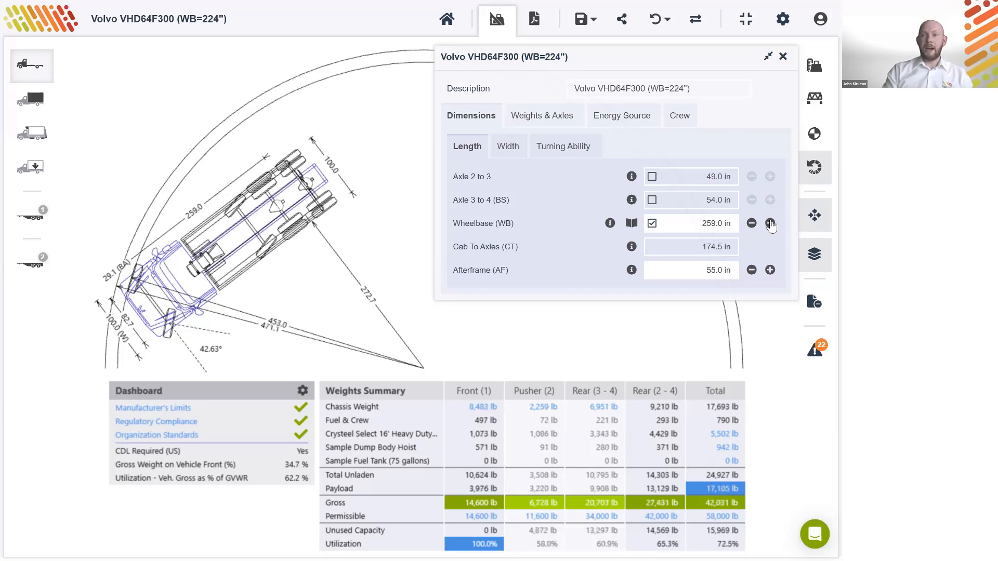
{"action": "left_click", "coordinate": [770, 223]}
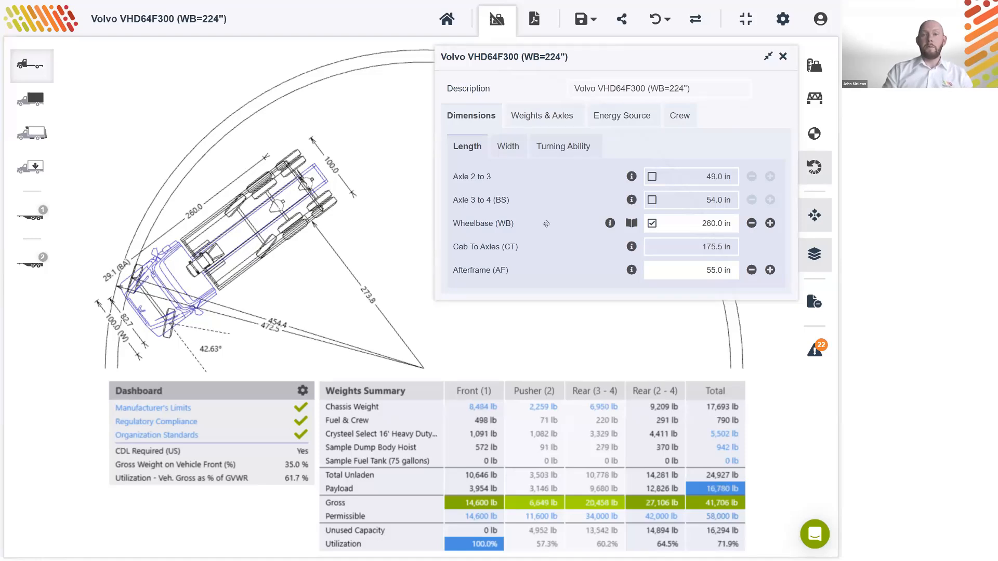
- Examine the pusher axle's steering and lifting options
{"action": "left_click", "coordinate": [536, 120]}
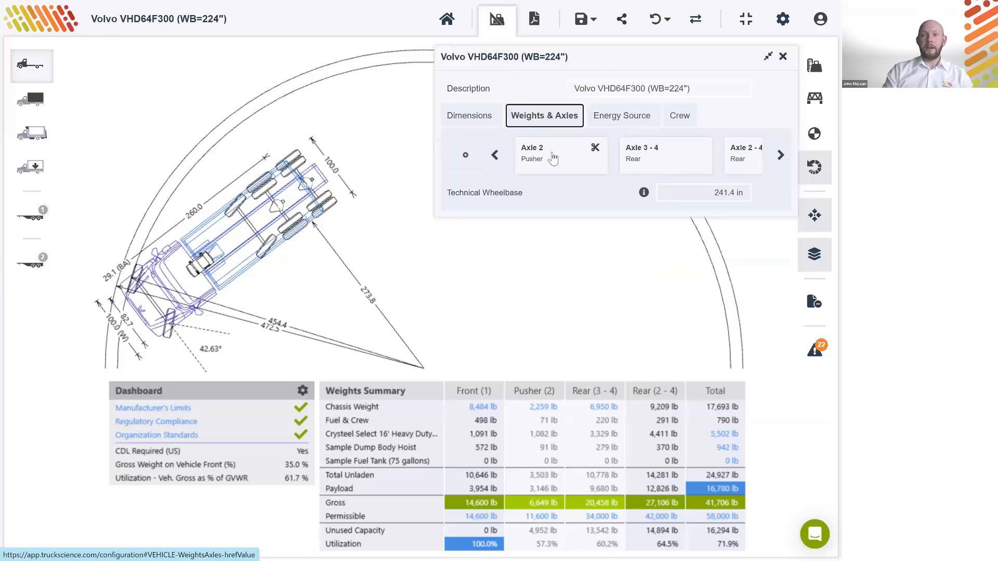
{"action": "left_click", "coordinate": [549, 161]}
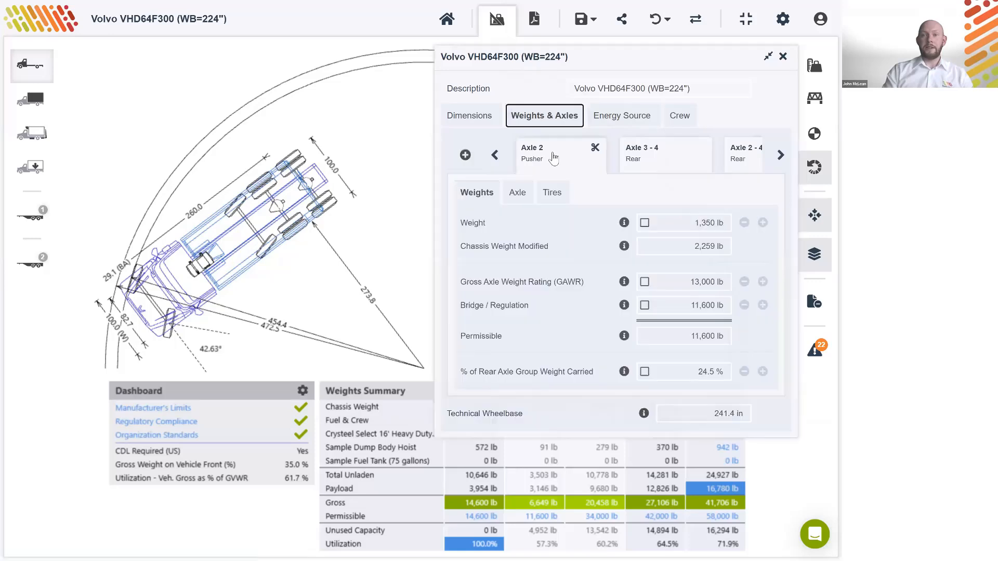
{"action": "left_click", "coordinate": [518, 193]}
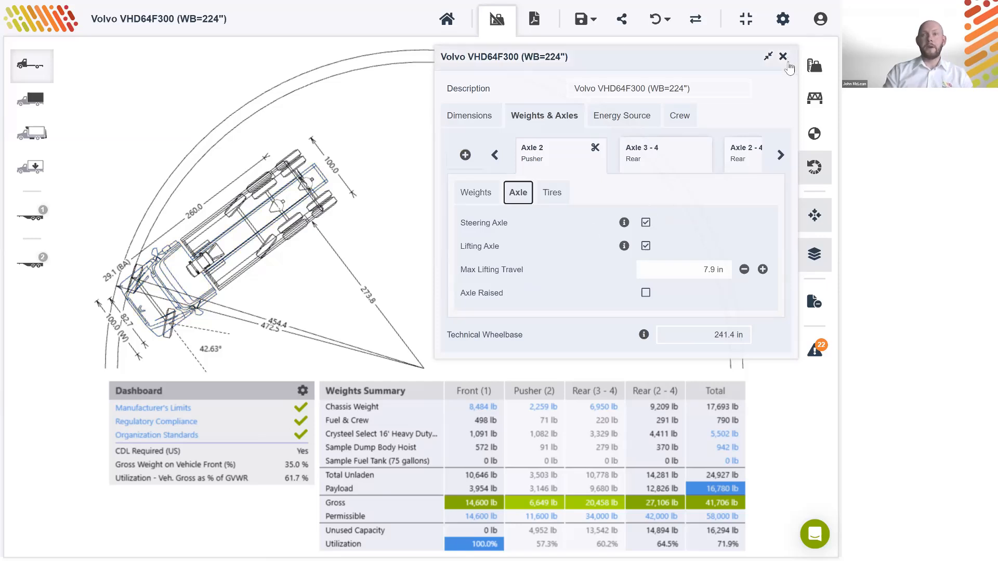
- Return to the side view of the truck with its dimensions and weights
{"action": "left_click", "coordinate": [815, 215]}
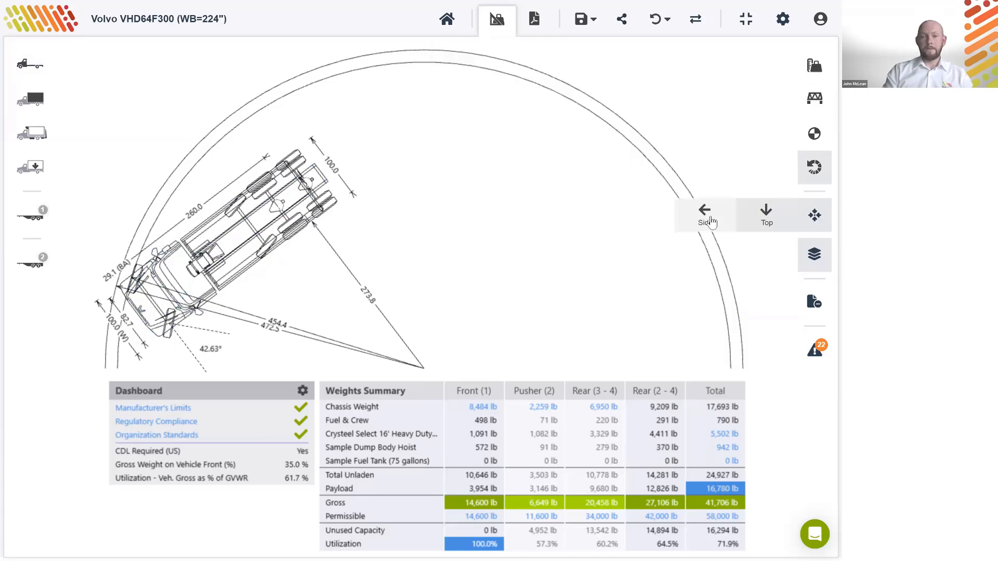
{"action": "left_click", "coordinate": [708, 216]}
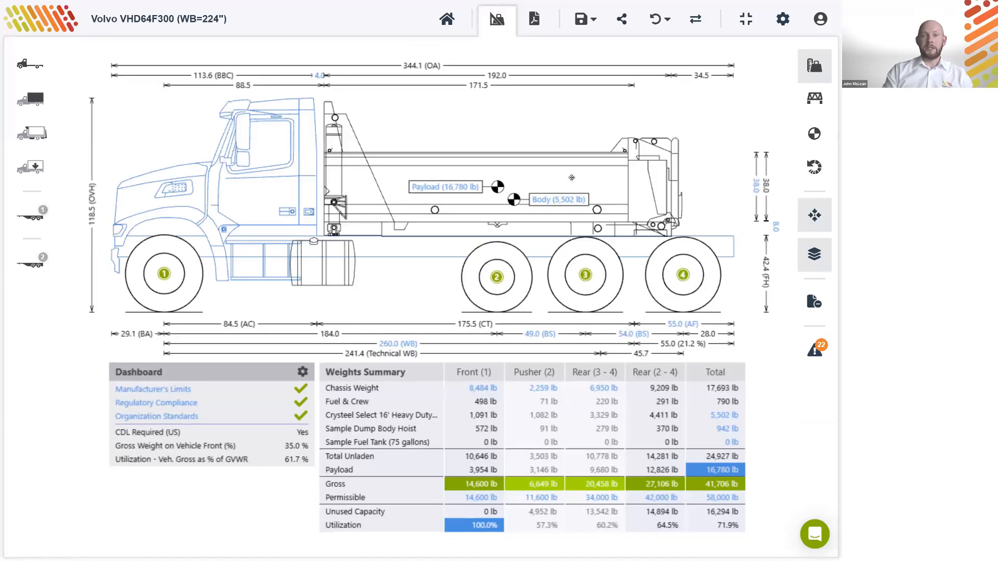
{"action": "left_click", "coordinate": [543, 118]}
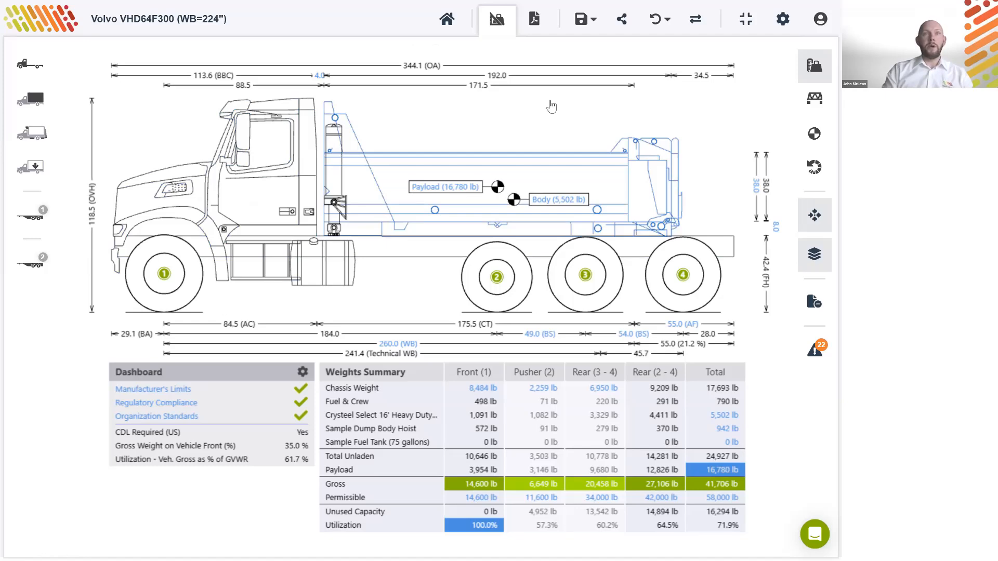
{"action": "left_click", "coordinate": [552, 106]}
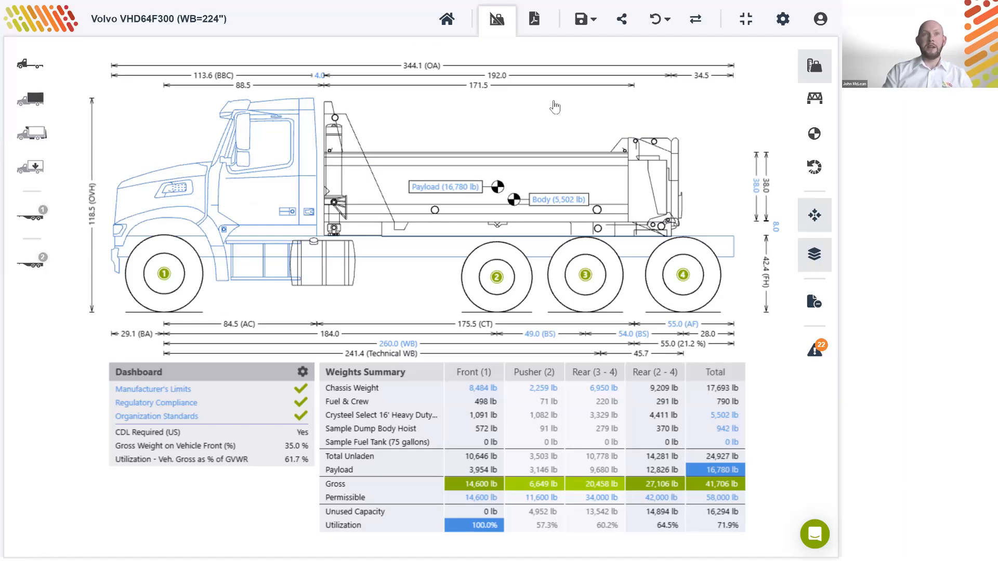
{"action": "left_click", "coordinate": [555, 107]}
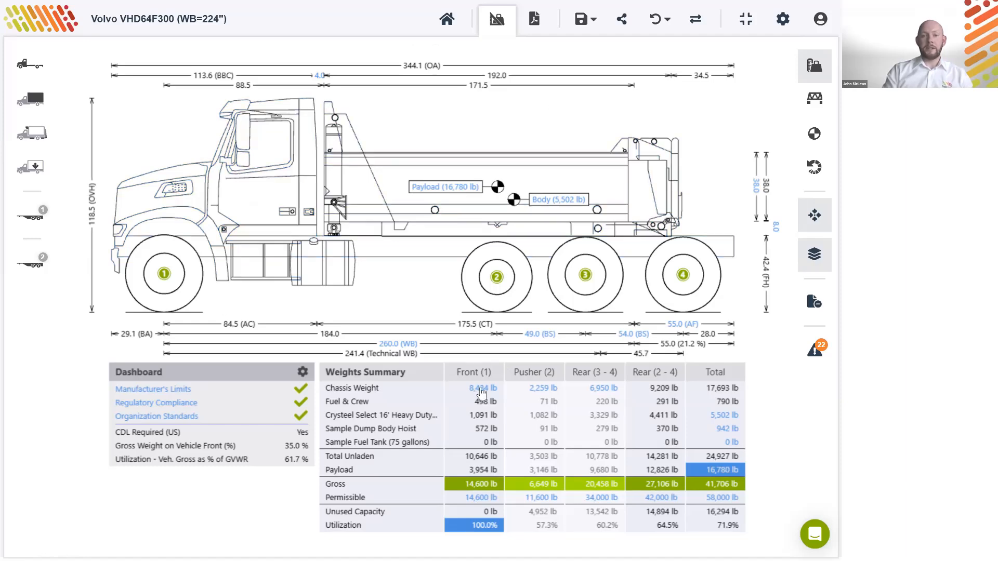
- Open the front axle's weight and rating settings
{"action": "left_click", "coordinate": [481, 389]}
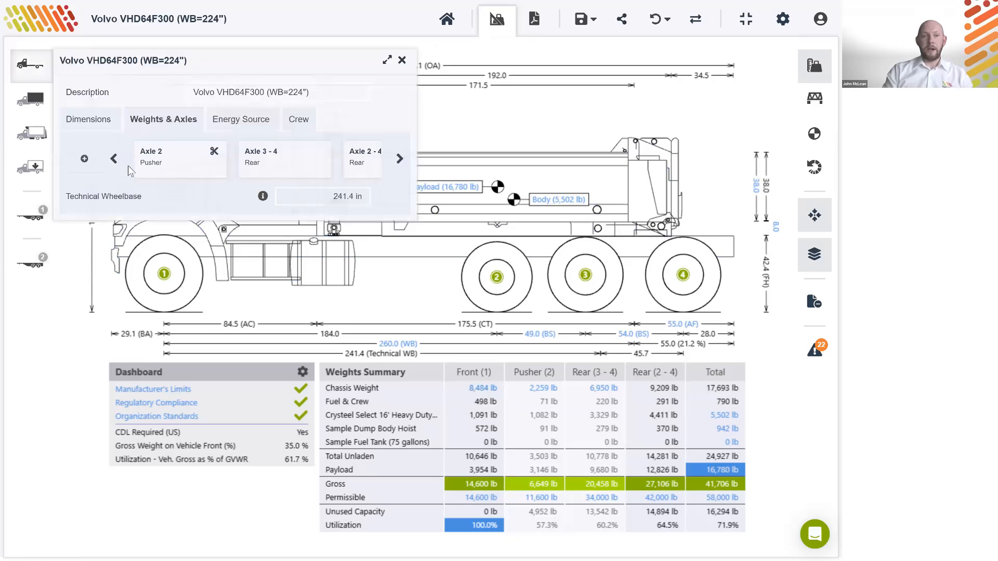
{"action": "left_click", "coordinate": [113, 158]}
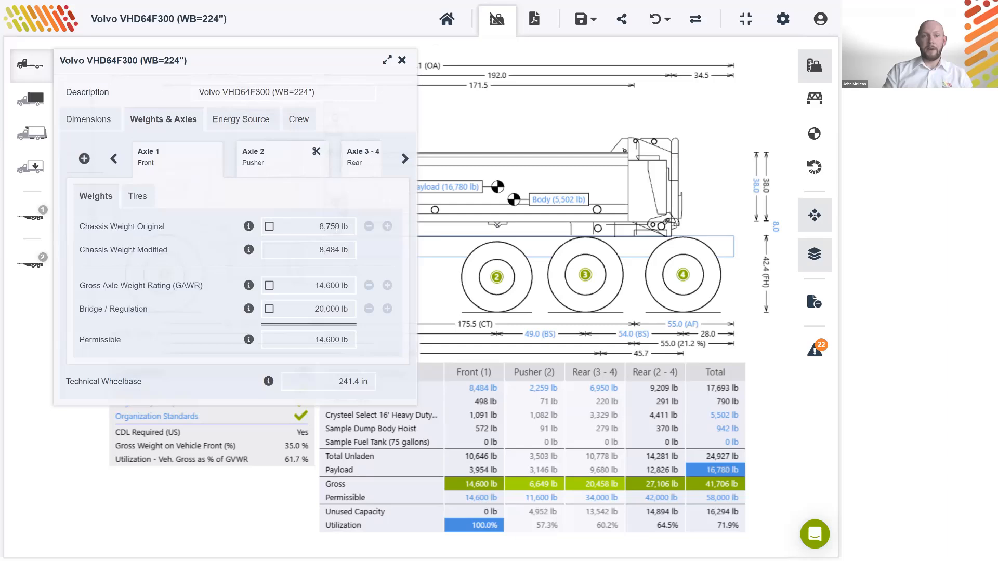
- Override the front axle's original chassis weight with 8,850 lb
{"action": "left_click", "coordinate": [336, 226]}
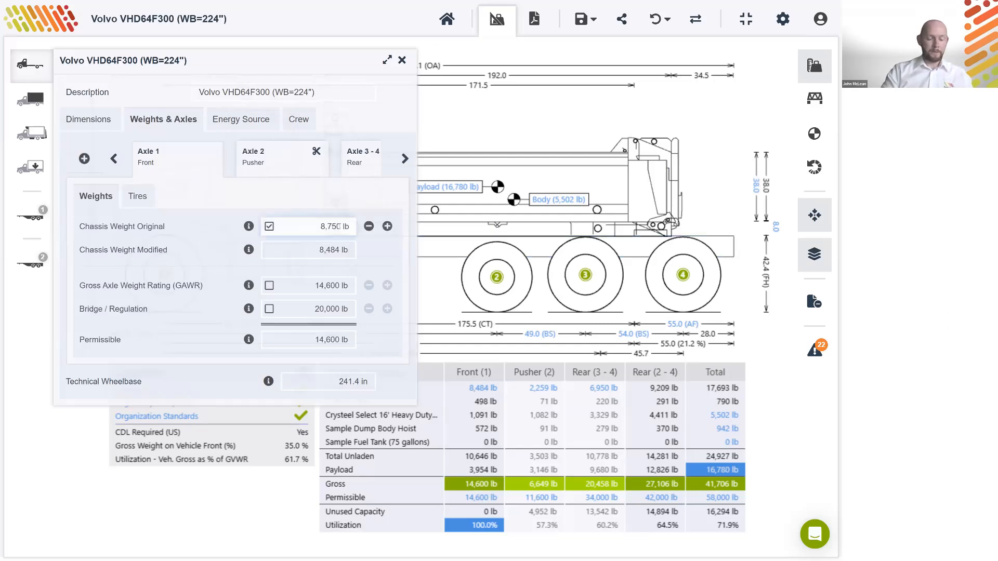
{"action": "left_click", "coordinate": [332, 226]}
{"action": "key", "text": "BackSpace"}
{"action": "type", "text": "8"}
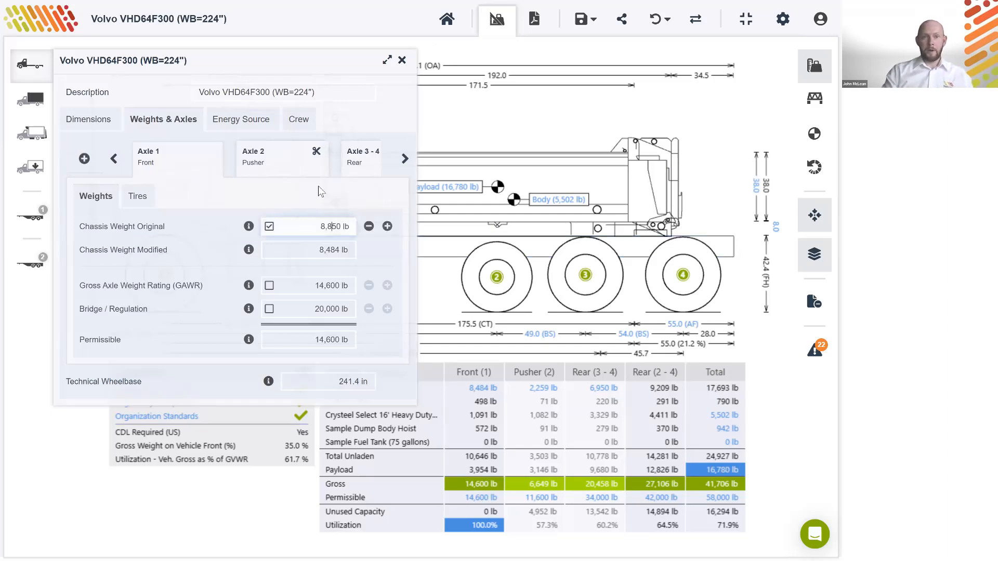
- Override the original chassis weight on rear axles 3 - 4 with 7,693 lb and close the chassis settings
{"action": "left_click", "coordinate": [352, 172]}
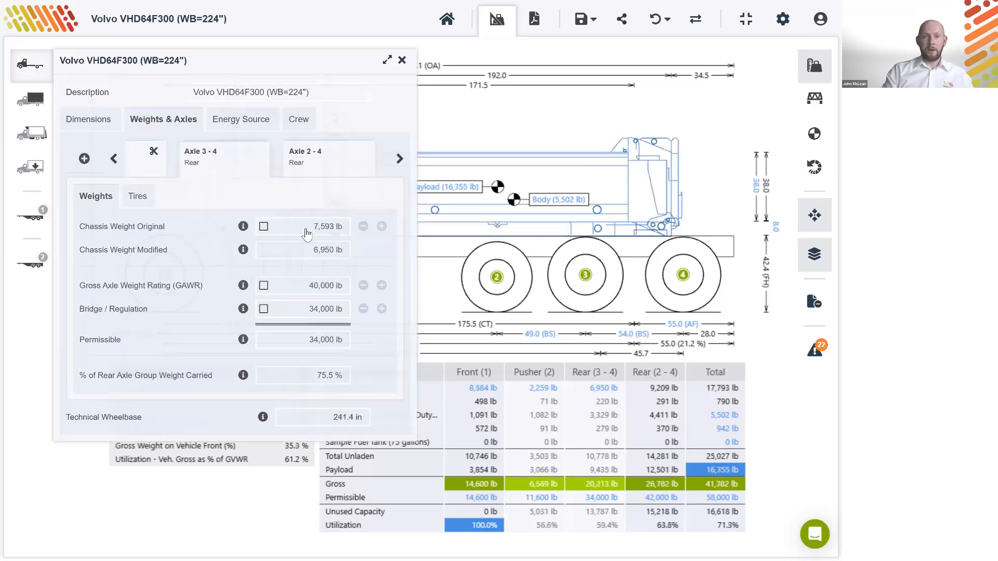
{"action": "left_click", "coordinate": [327, 227]}
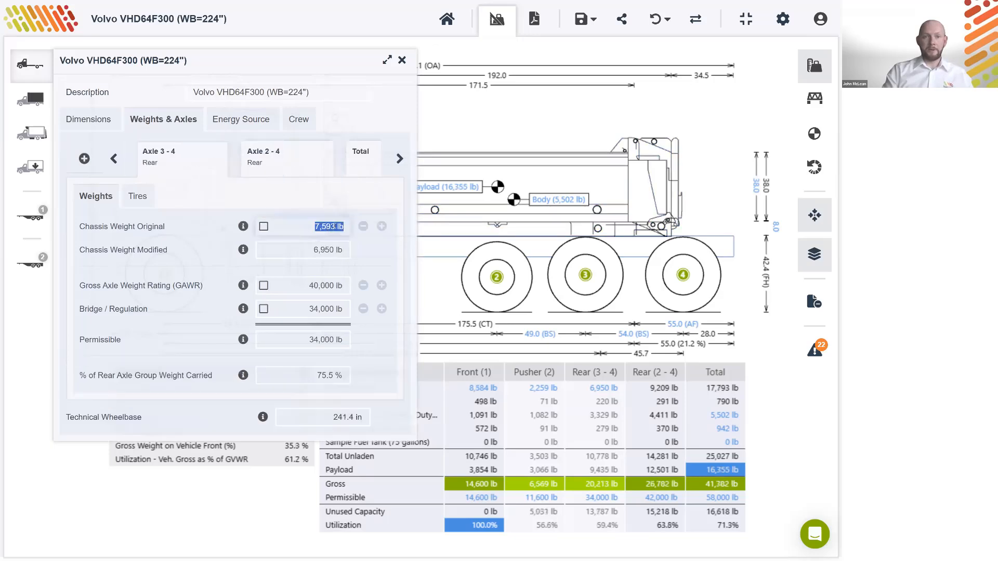
{"action": "left_click", "coordinate": [339, 227]}
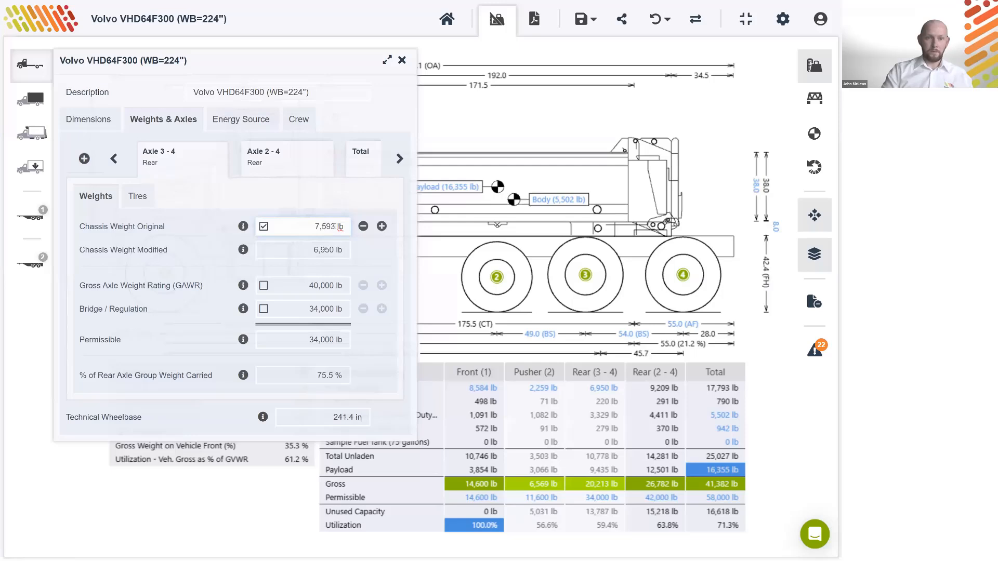
{"action": "left_click", "coordinate": [327, 227]}
{"action": "key", "text": "BackSpace"}
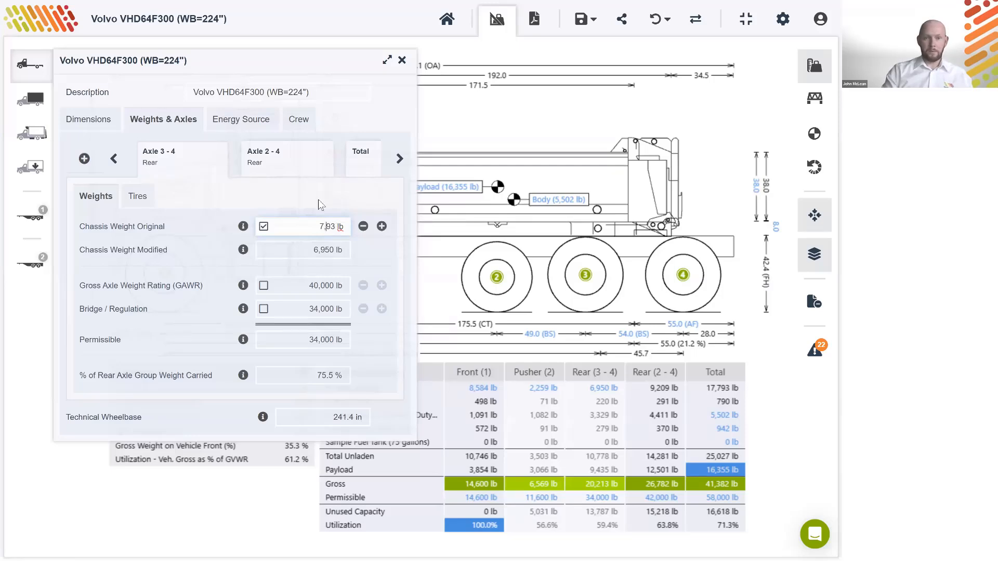
{"action": "type", "text": "6"}
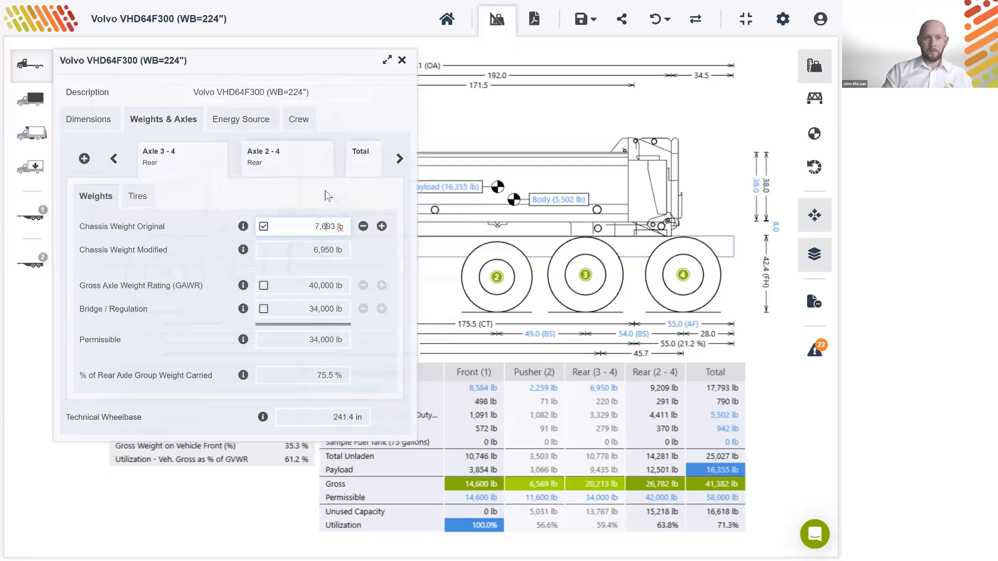
{"action": "left_click", "coordinate": [402, 61]}
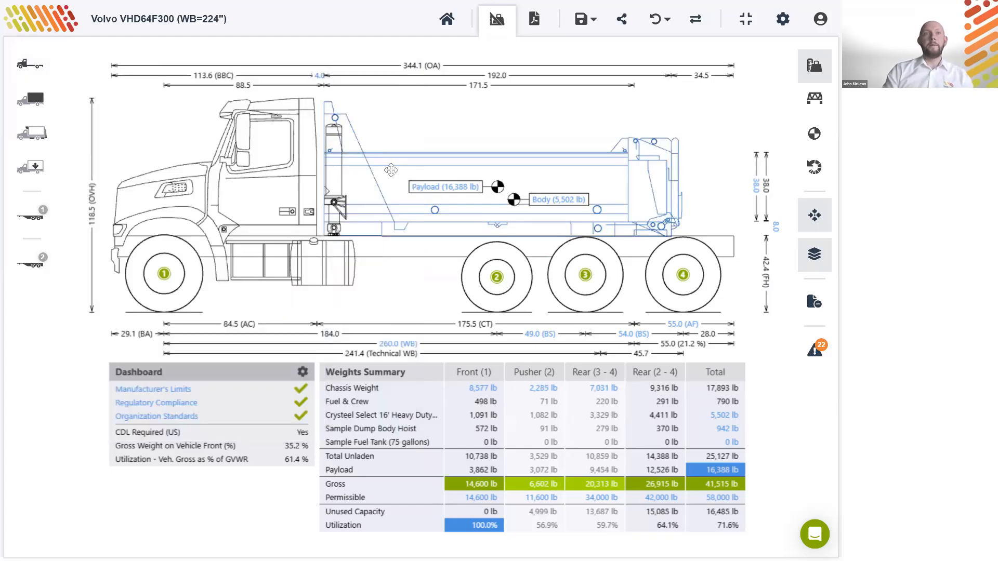
- Remove the Crysteel Select 16' Heavy Duty Dump Body from the truck
{"action": "left_click", "coordinate": [450, 279]}
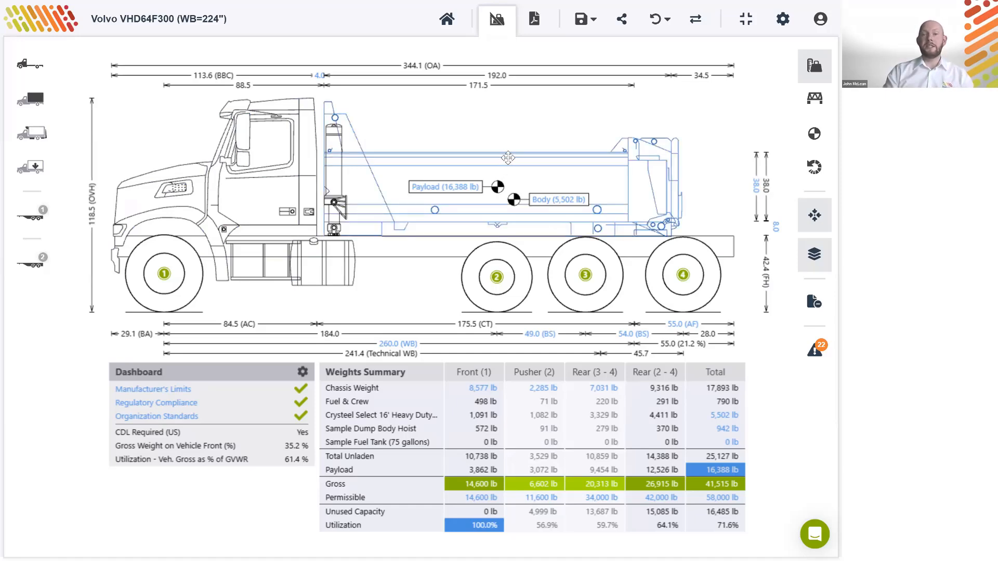
{"action": "double_click", "coordinate": [386, 157]}
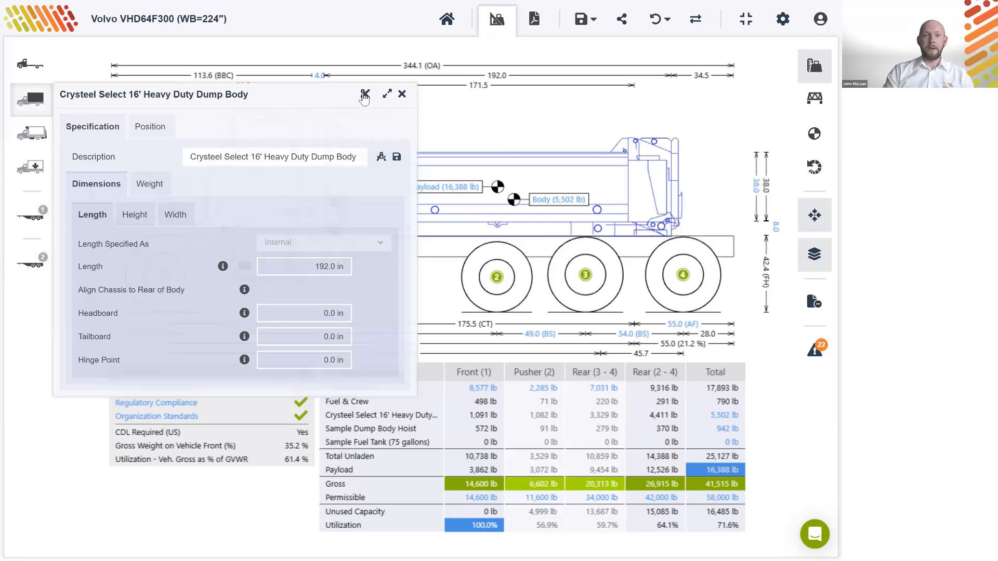
{"action": "left_click", "coordinate": [366, 96]}
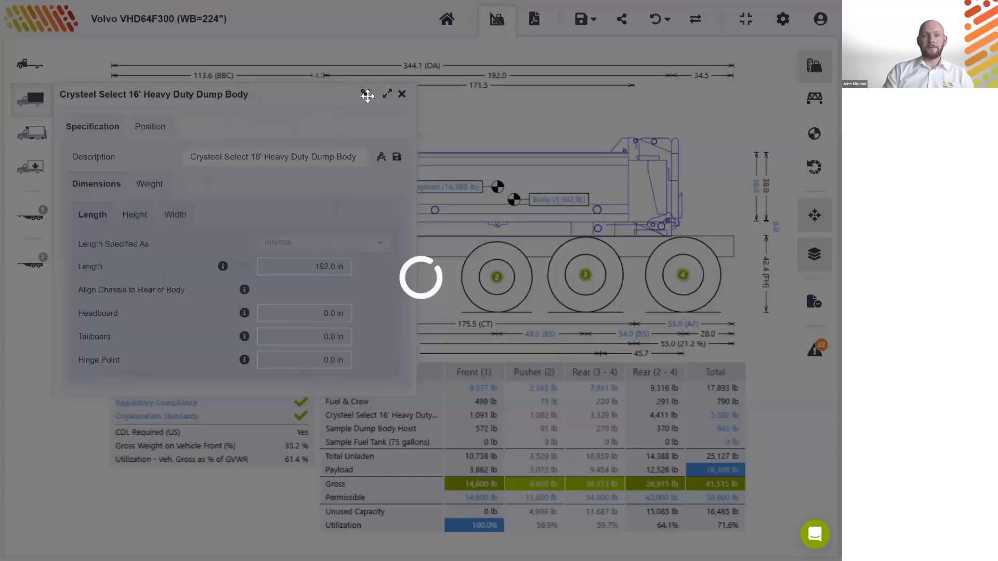
- Add the Crysteel Apex 19'6" Heavy Duty Dump Body from the personal dump bodies
{"action": "left_click", "coordinate": [28, 99]}
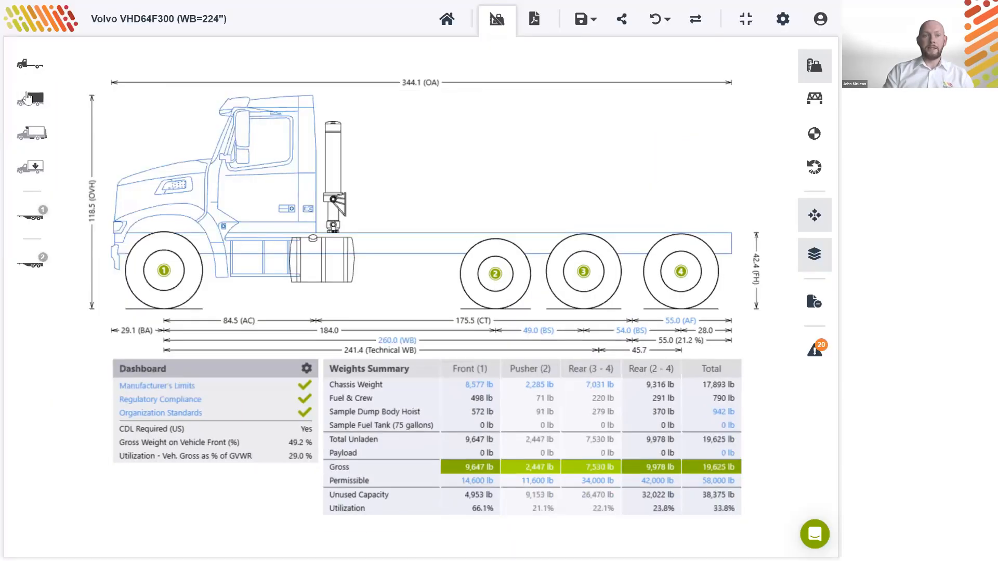
{"action": "left_click", "coordinate": [28, 98]}
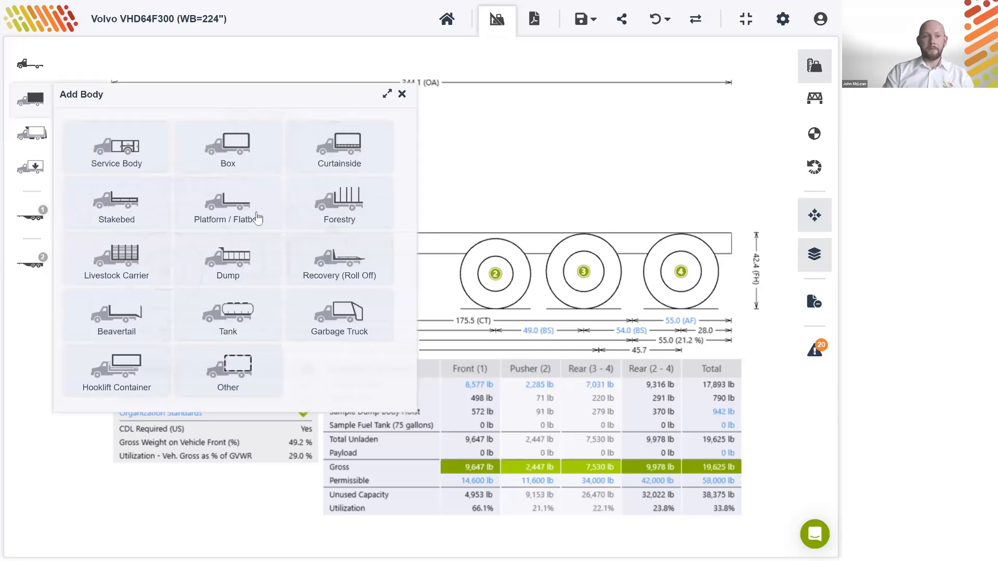
{"action": "left_click", "coordinate": [243, 265]}
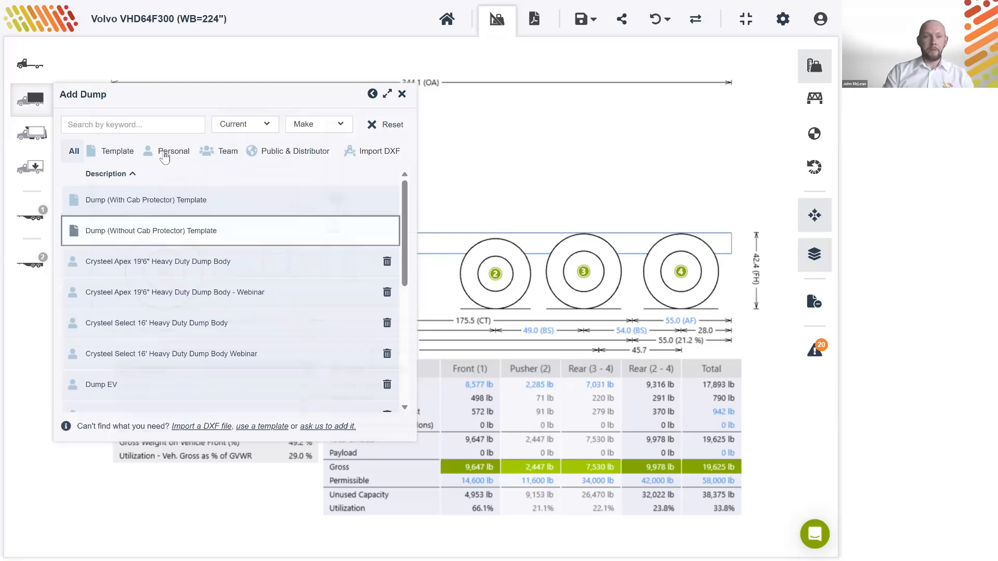
{"action": "left_click", "coordinate": [164, 154]}
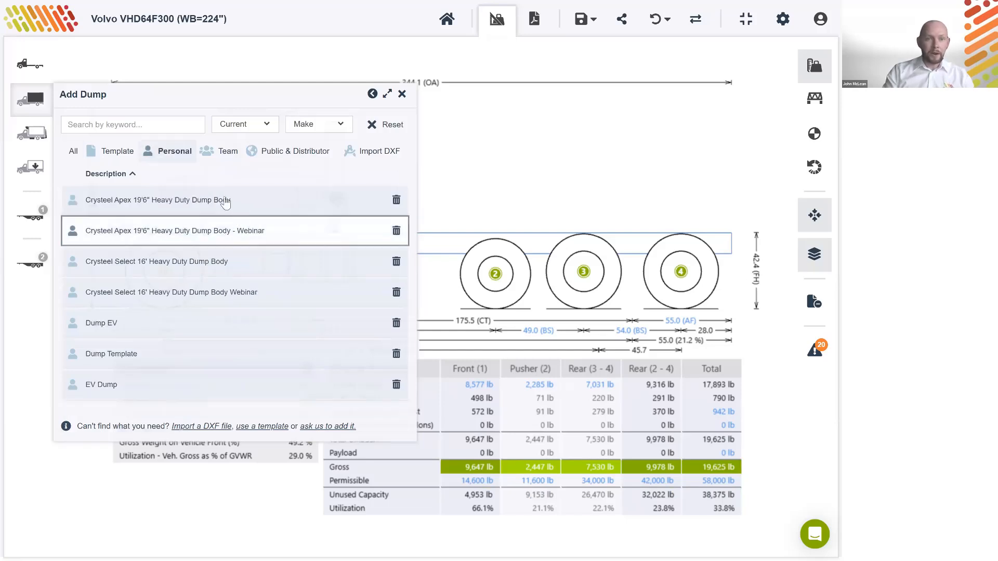
{"action": "left_click", "coordinate": [227, 200]}
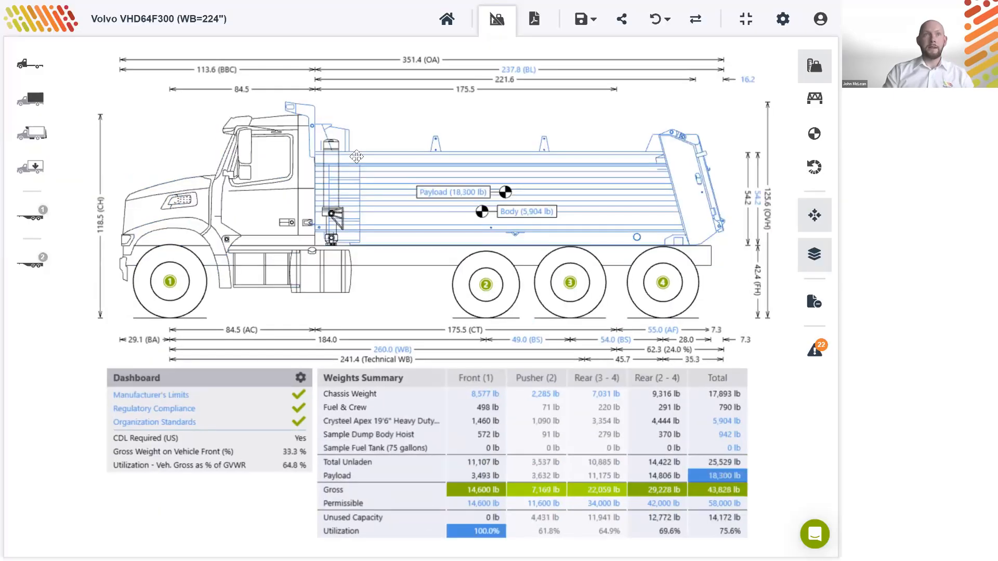
- Move the dump body rearward along the chassis to leave a gap of about 7.9 in behind the cab
{"action": "left_click", "coordinate": [370, 157]}
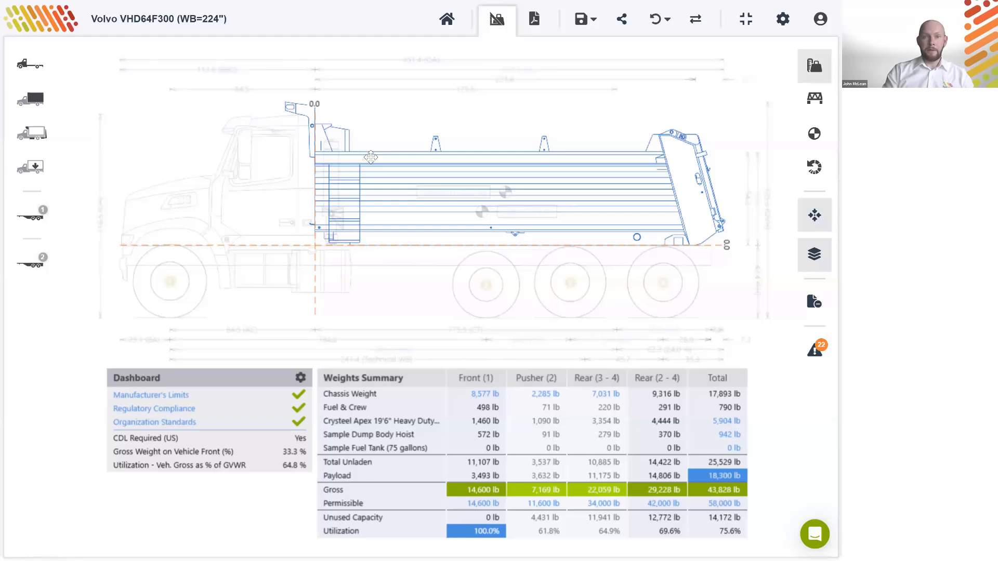
{"action": "left_click_drag", "start_coordinate": [370, 157], "coordinate": [385, 157]}
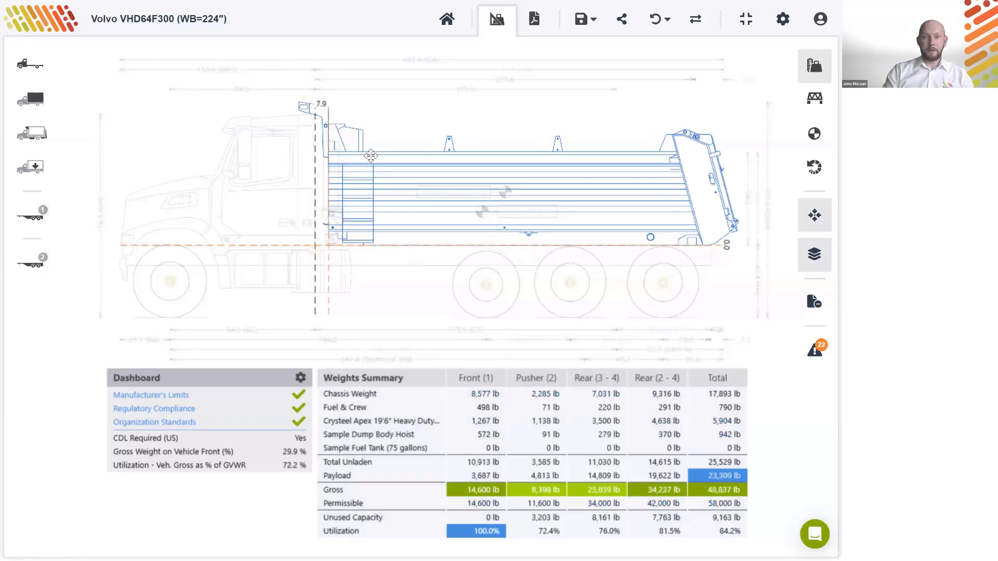
{"action": "left_click", "coordinate": [371, 156]}
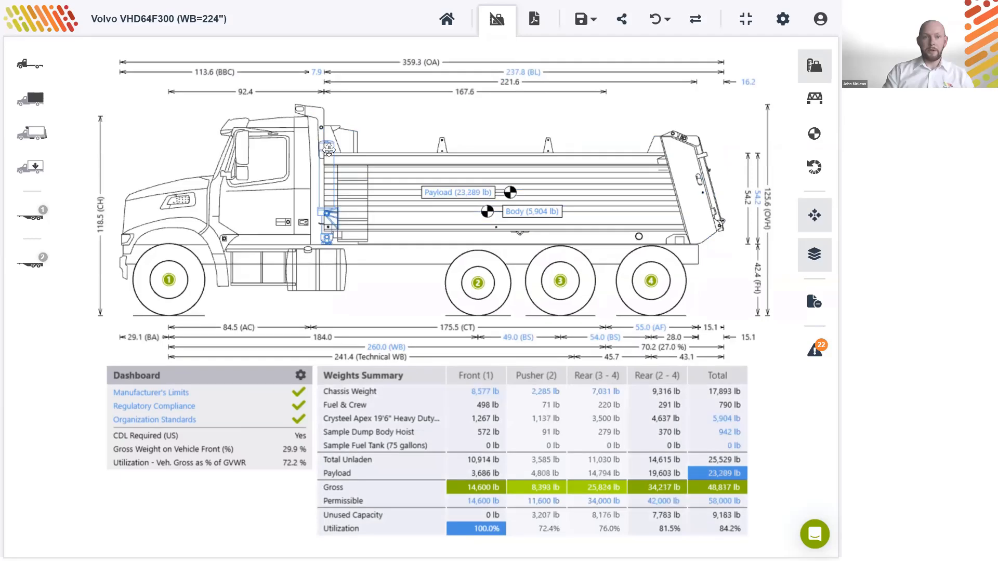
- Shift the dump body hoist slightly rearward into the housing at the front of the body
{"action": "left_click_drag", "start_coordinate": [326, 150], "coordinate": [335, 150]}
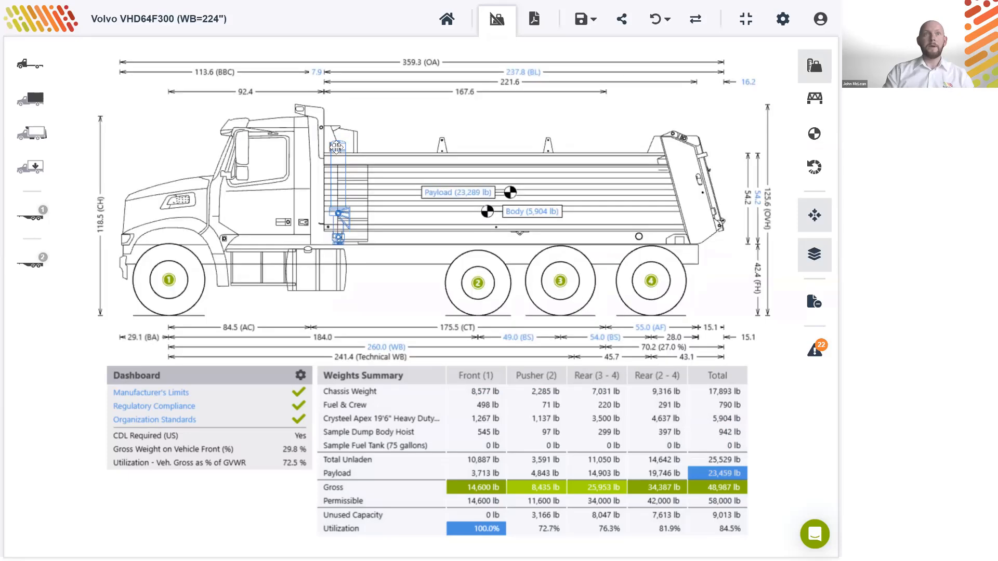
{"action": "left_click", "coordinate": [411, 96]}
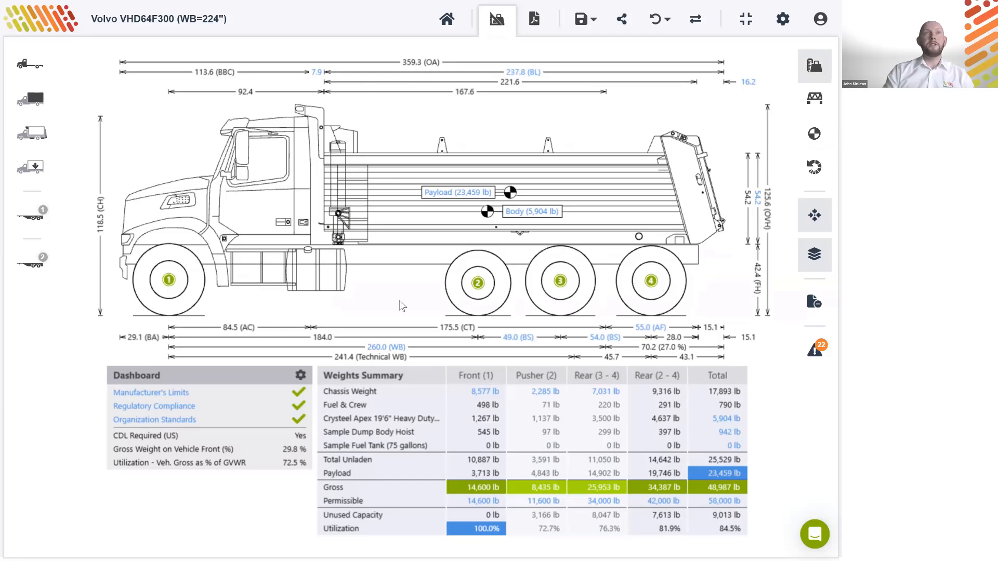
{"action": "left_click", "coordinate": [386, 270]}
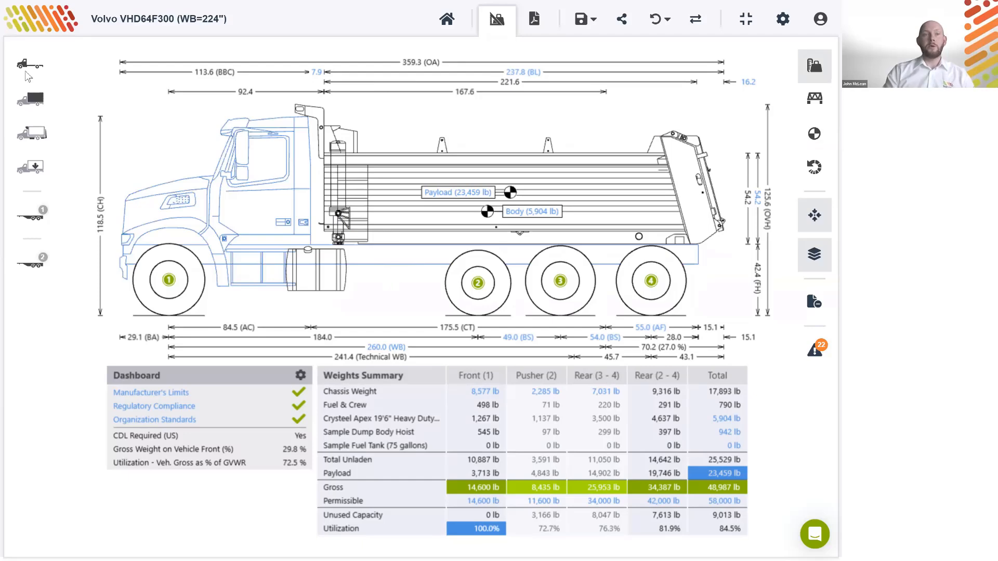
- Add a second pusher axle to the chassis
{"action": "left_click", "coordinate": [27, 76]}
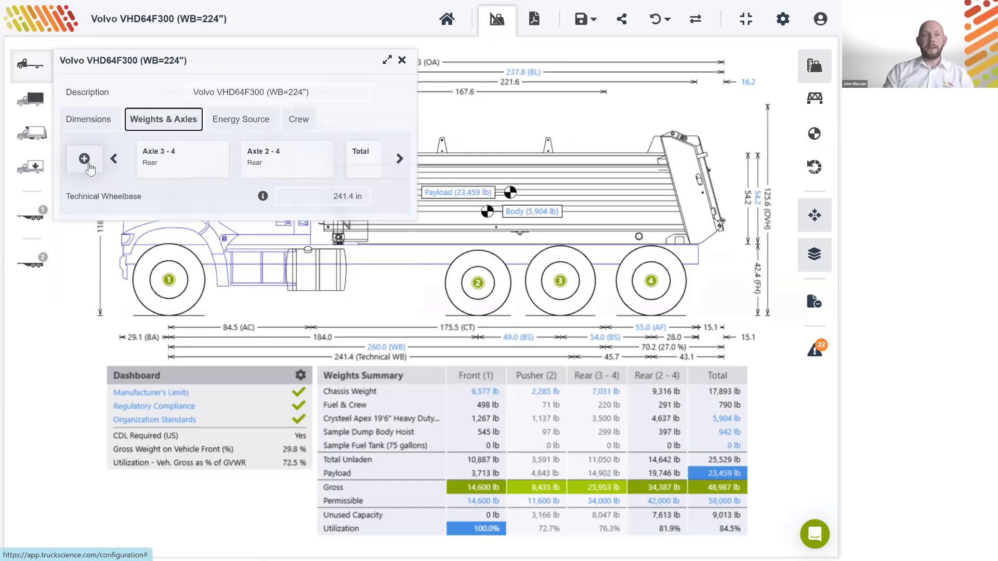
{"action": "left_click", "coordinate": [89, 167]}
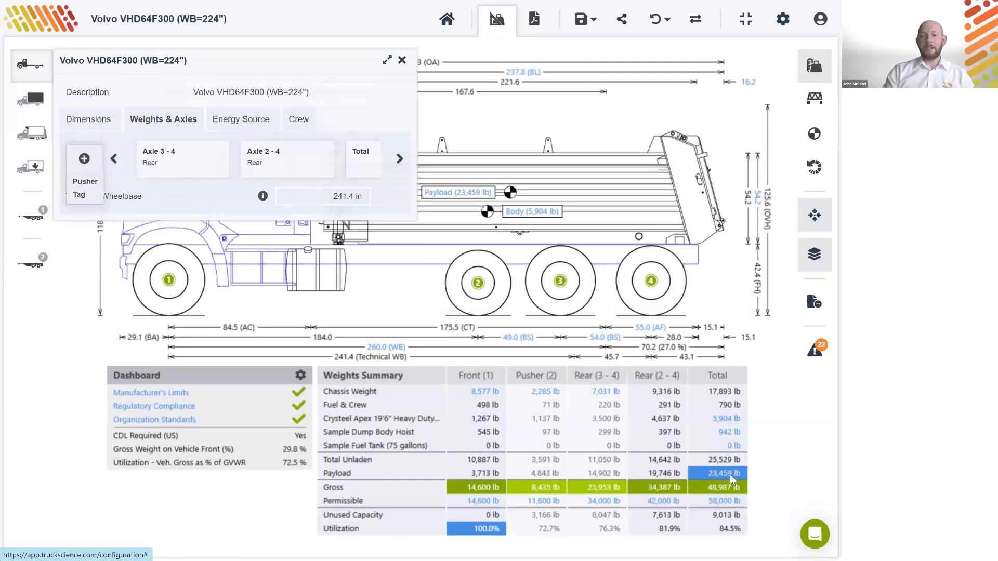
{"action": "left_click", "coordinate": [91, 182]}
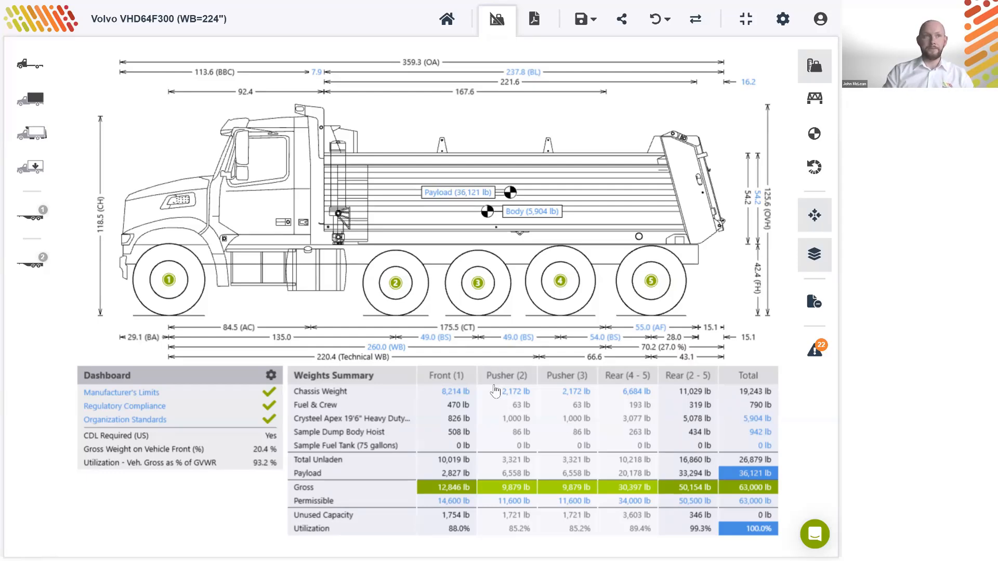
{"action": "left_click", "coordinate": [589, 300]}
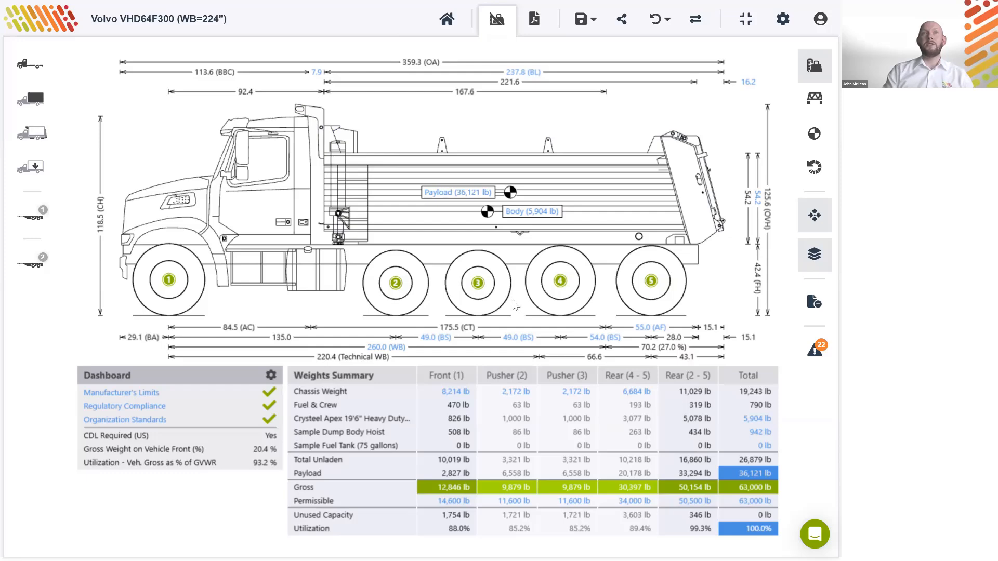
- Replace the applied federal interstate regulation with US: Idaho (ID) - State Roads and save the settings
{"action": "left_click", "coordinate": [784, 21]}
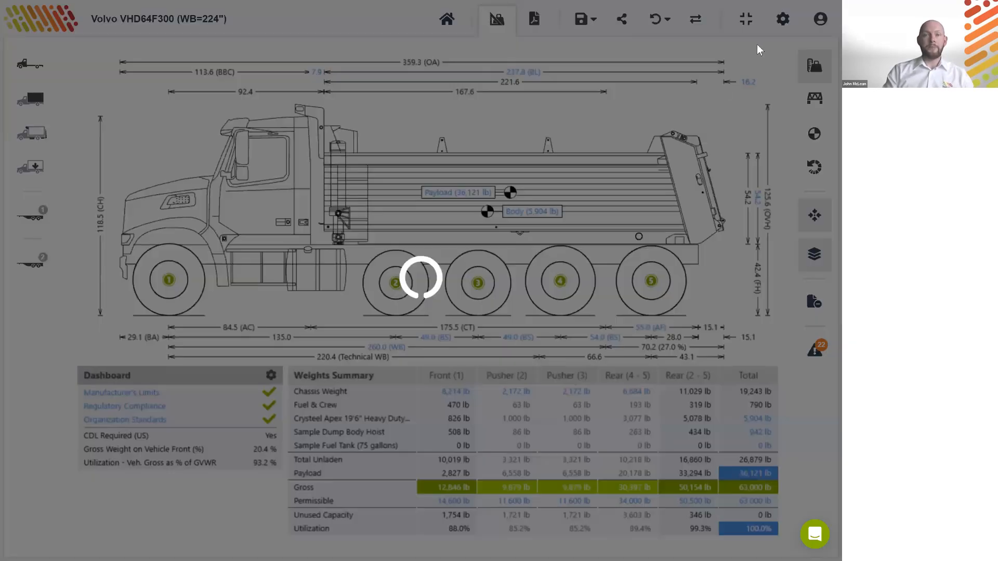
{"action": "left_click", "coordinate": [446, 193]}
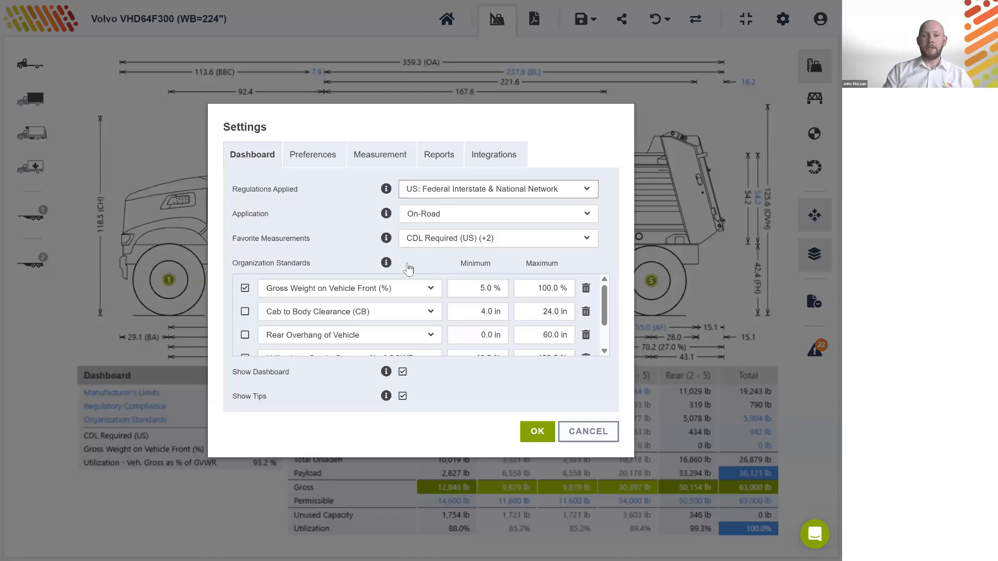
{"action": "left_click", "coordinate": [417, 257]}
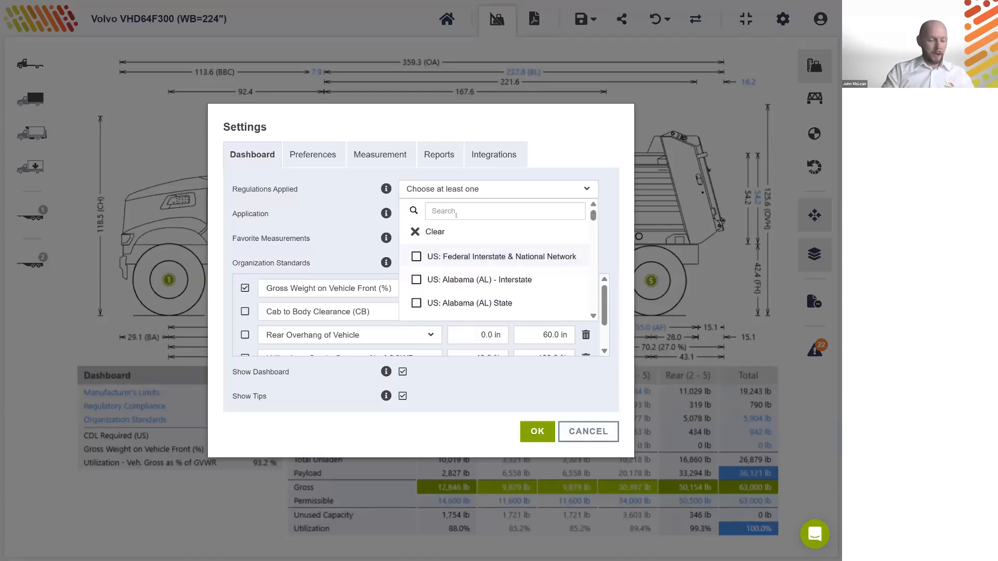
{"action": "type", "text": "idaho"}
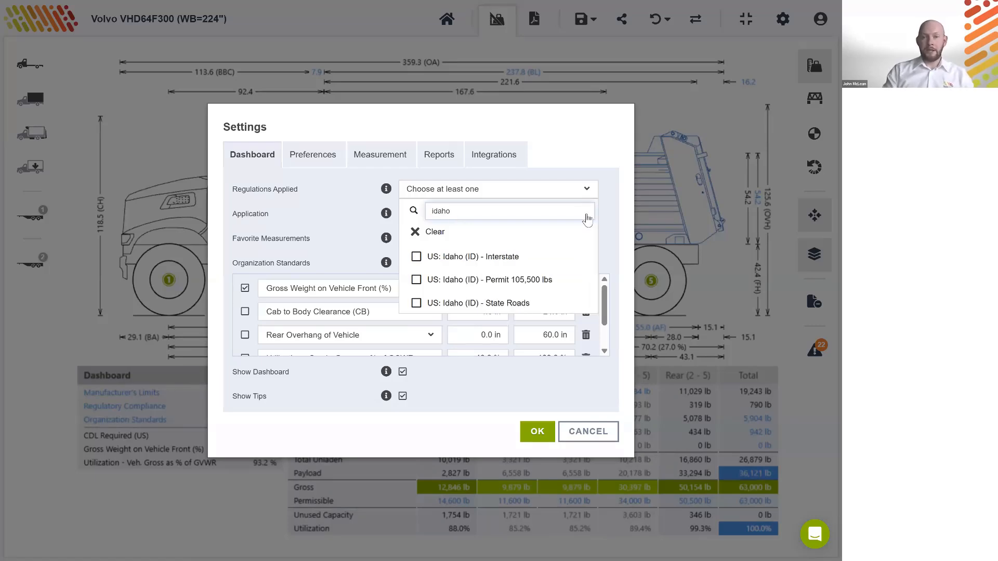
{"action": "left_click", "coordinate": [486, 303]}
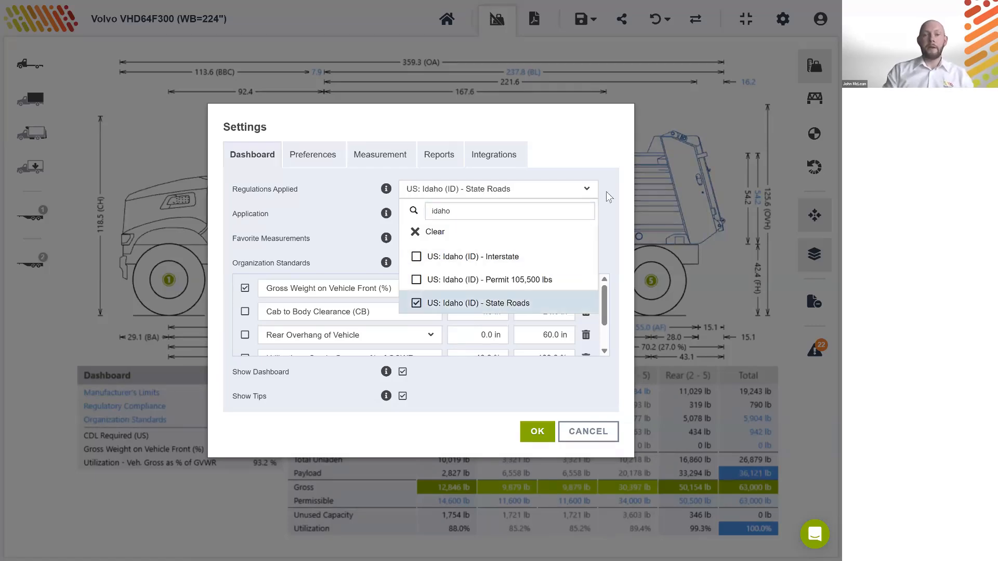
{"action": "left_click", "coordinate": [606, 192]}
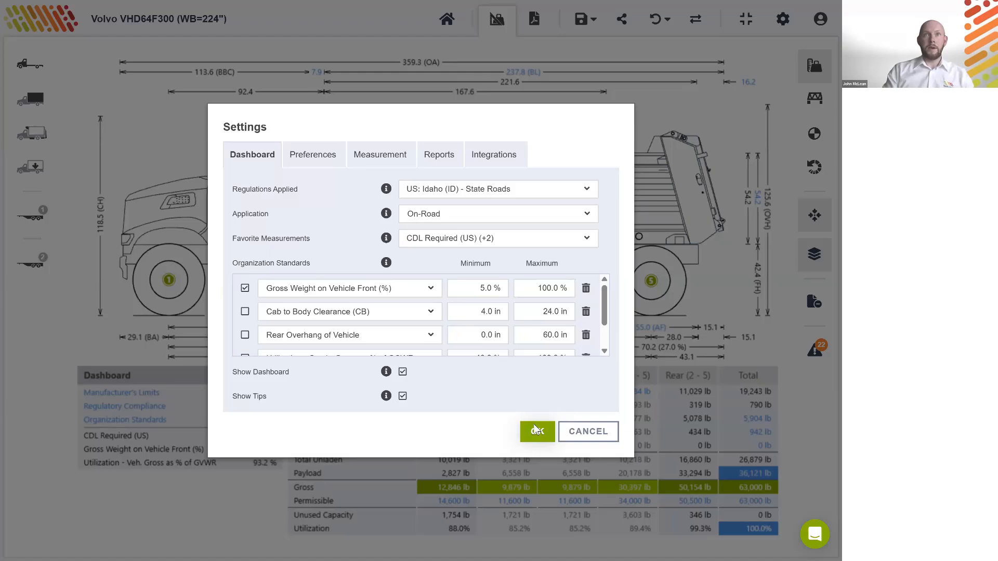
{"action": "left_click", "coordinate": [535, 428]}
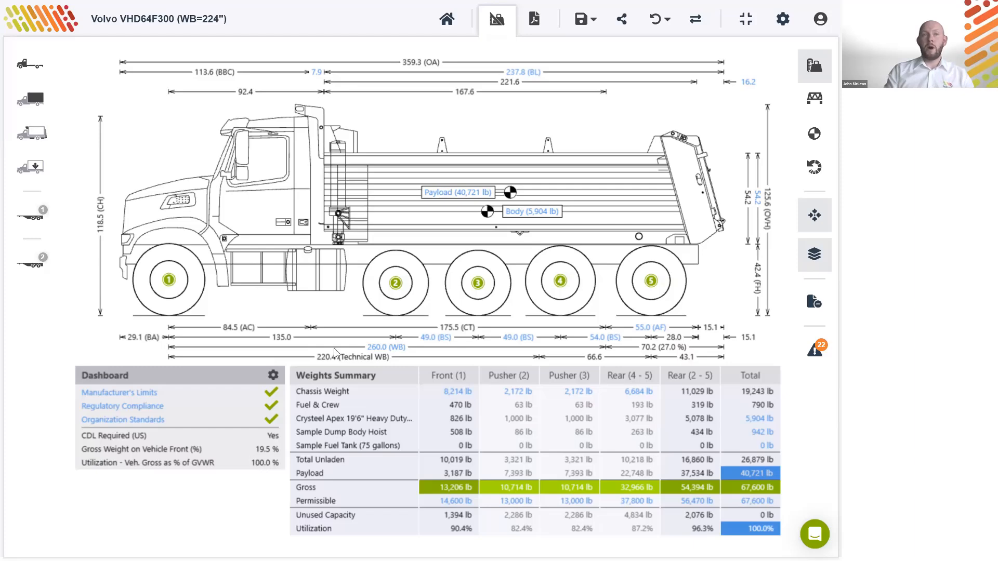
{"action": "left_click", "coordinate": [782, 21]}
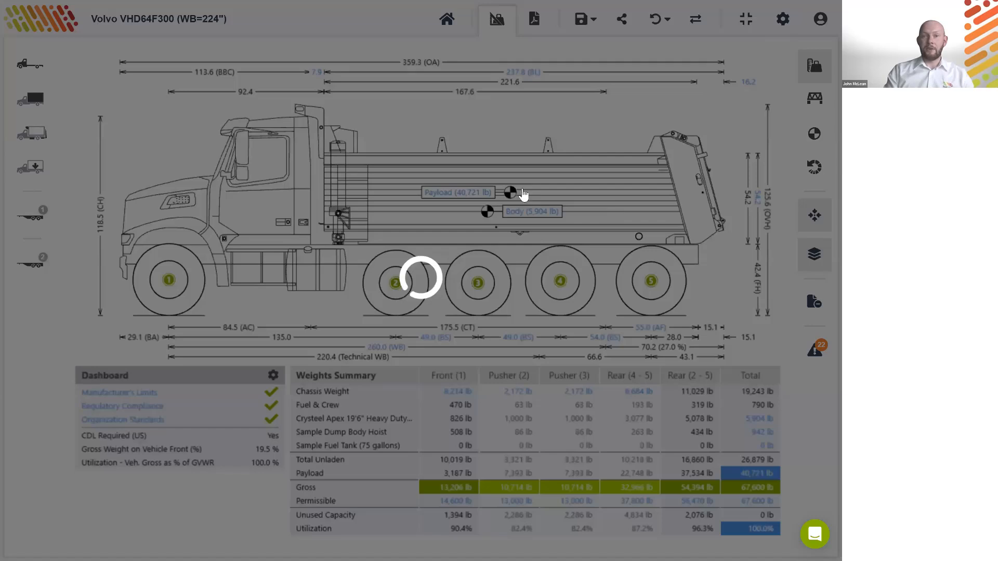
{"action": "left_click", "coordinate": [503, 196]}
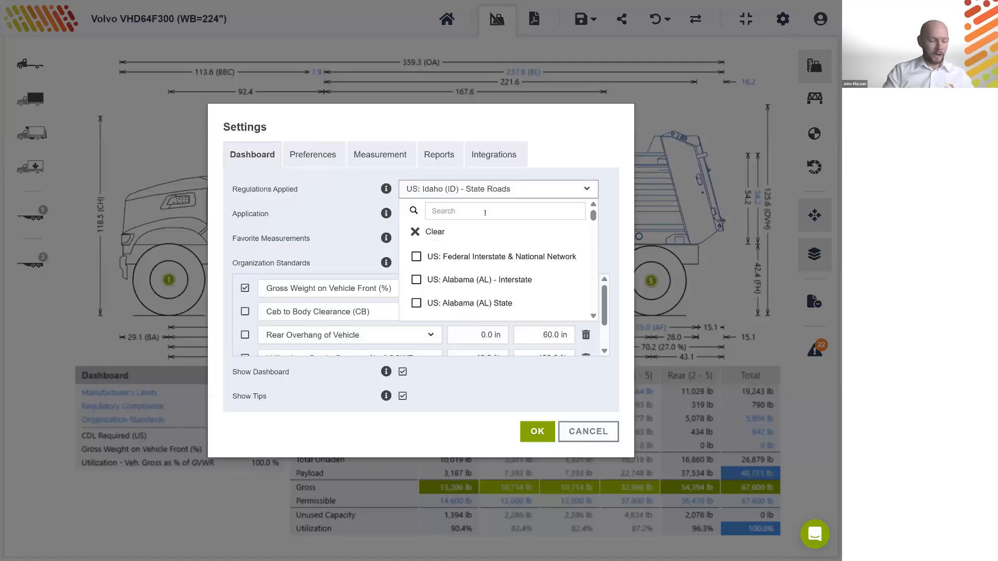
{"action": "type", "text": "idaho"}
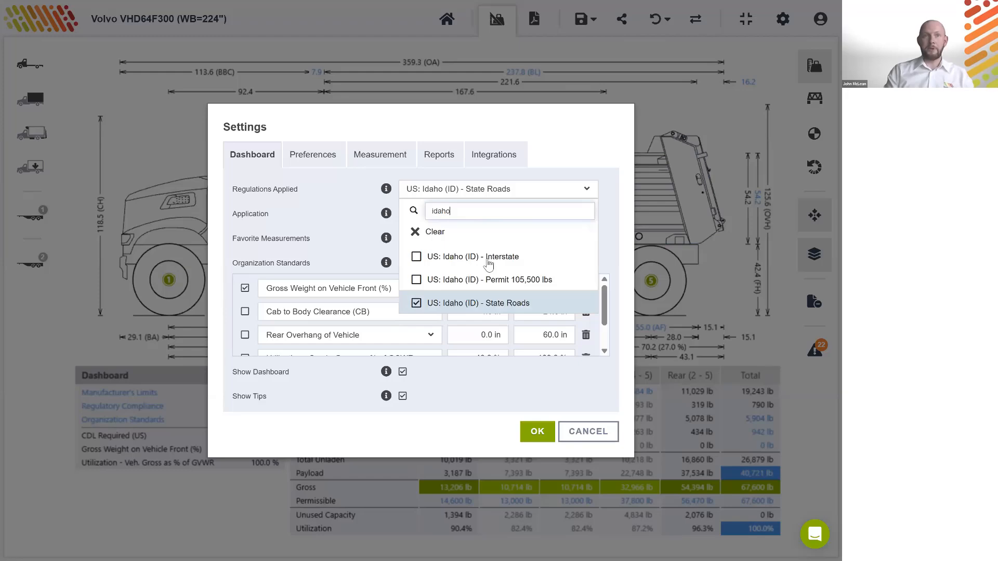
{"action": "left_click", "coordinate": [489, 263]}
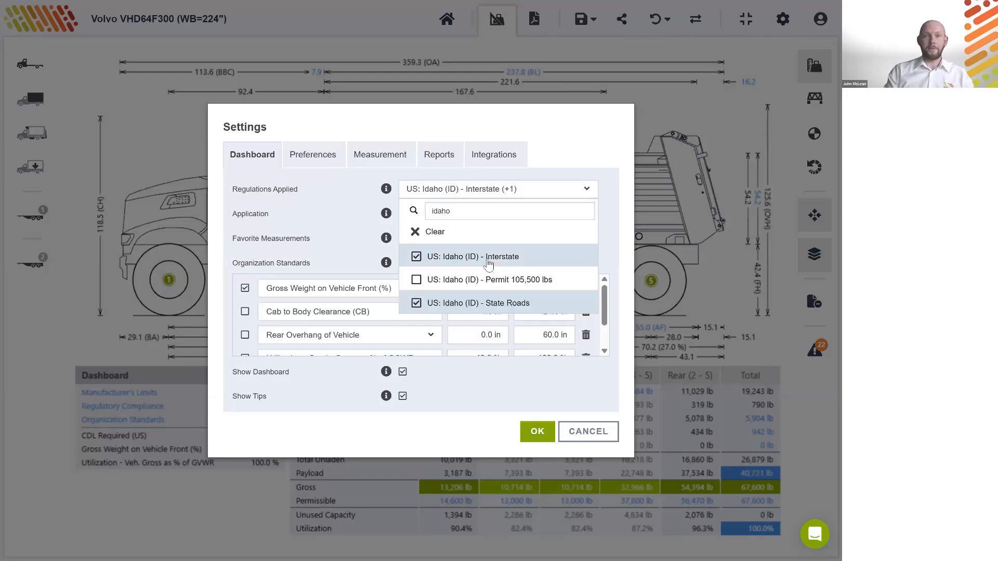
{"action": "left_click", "coordinate": [593, 439]}
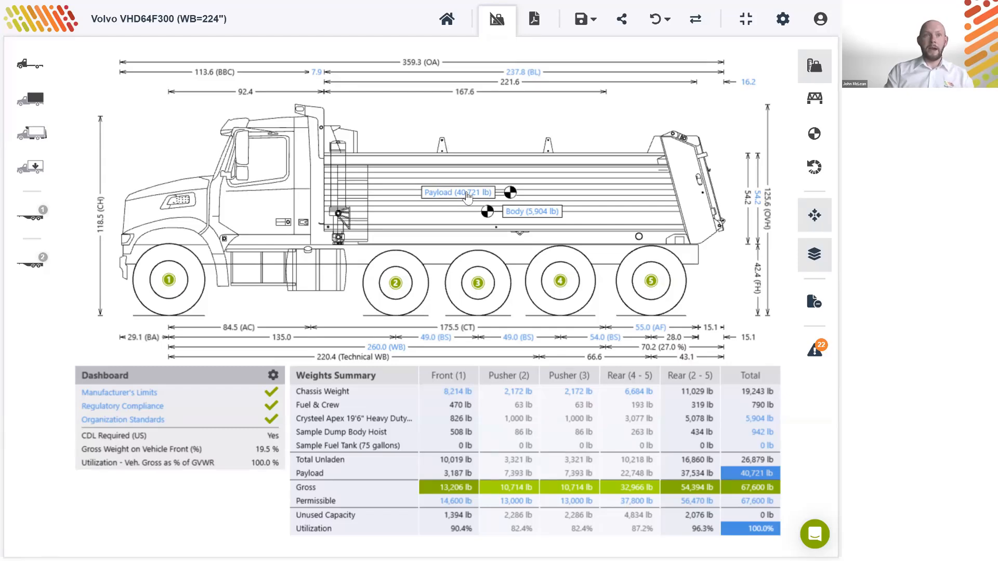
- Fix the truck's simple payload at 40,721 lb instead of letting it be calculated automatically
{"action": "left_click", "coordinate": [467, 197]}
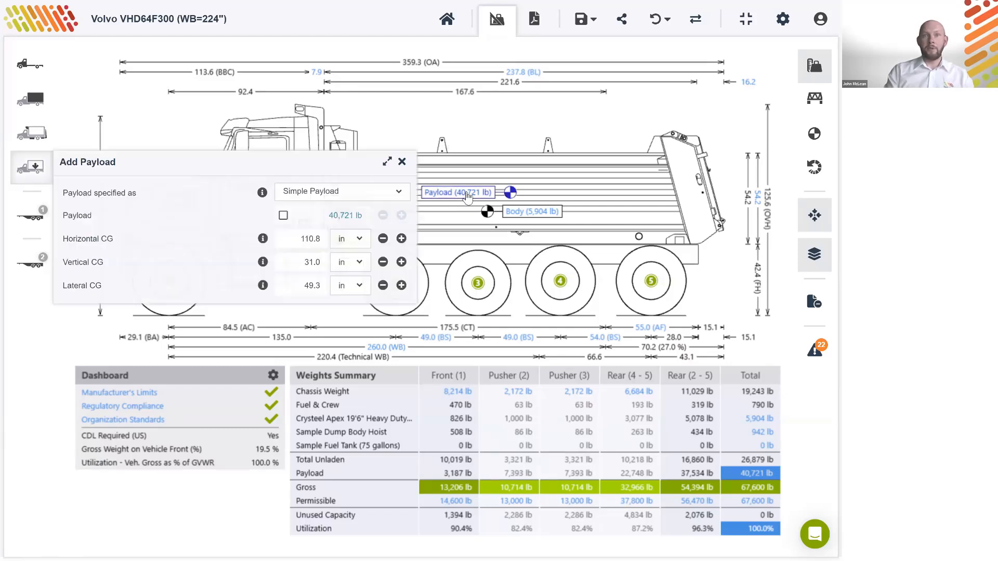
{"action": "left_click", "coordinate": [284, 216]}
{"action": "left_click", "coordinate": [284, 217]}
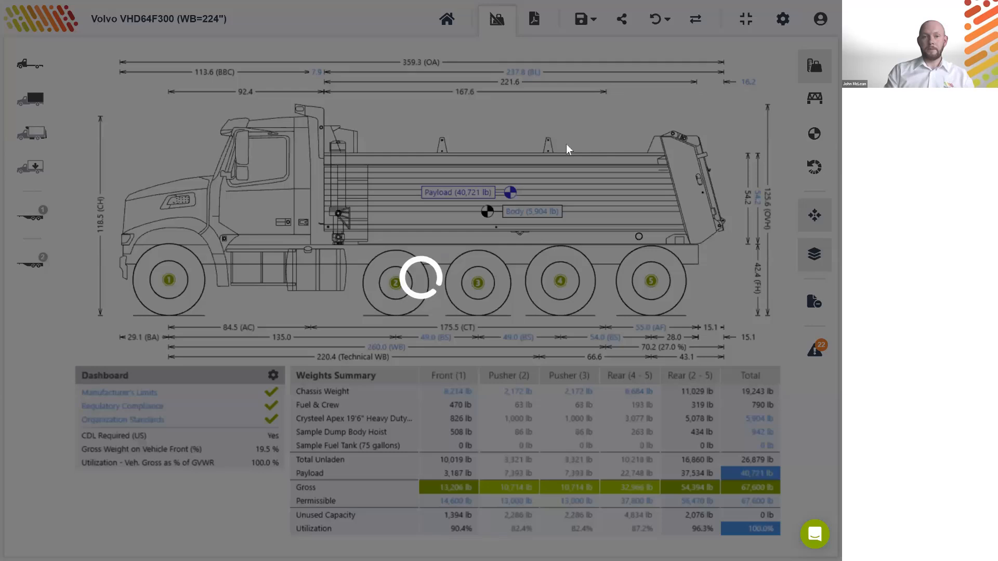
- Add US: Idaho (ID) - Interstate to the applied regulations alongside the Idaho state roads rule and save the settings
{"action": "left_click", "coordinate": [500, 189]}
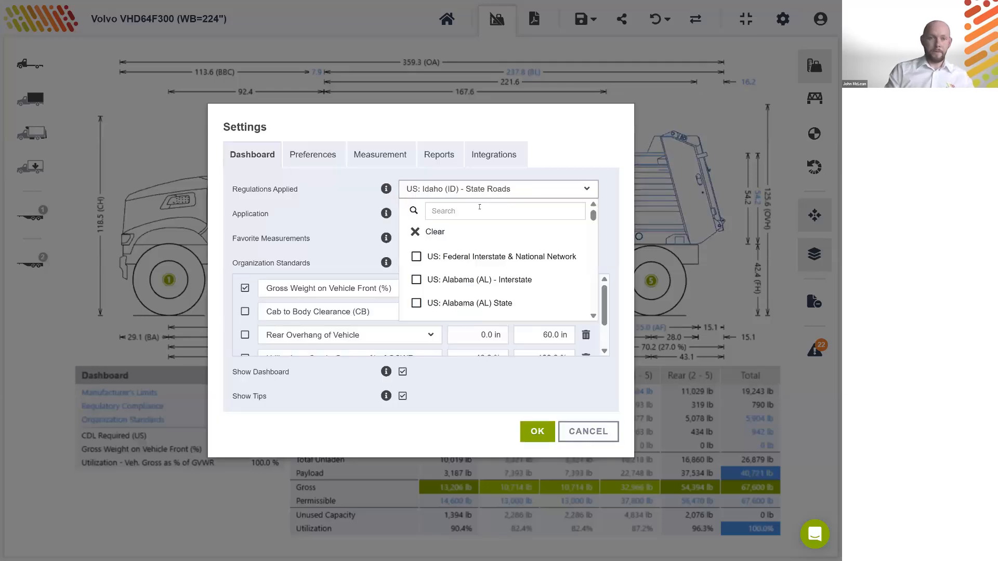
{"action": "type", "text": "ida"}
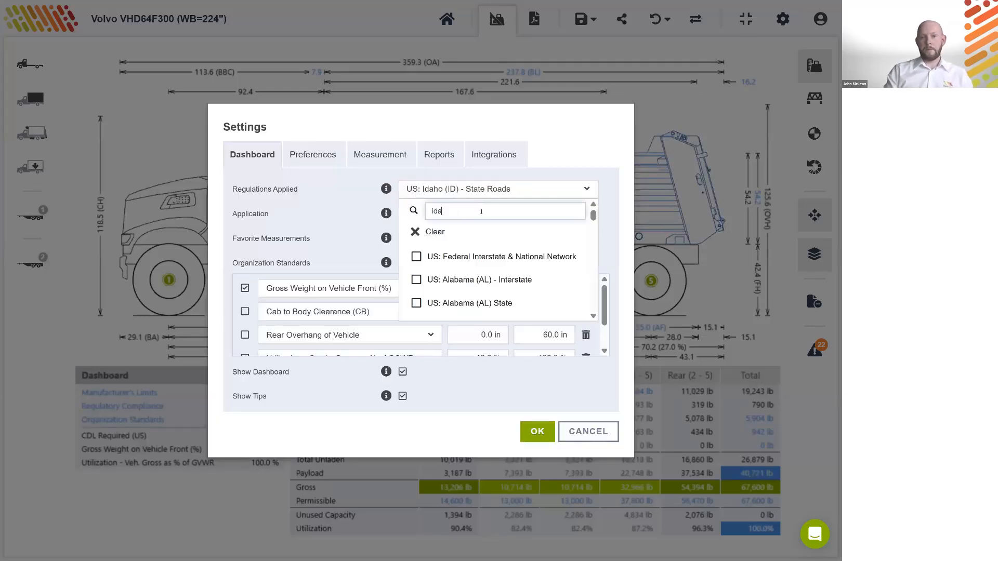
{"action": "type", "text": "ho"}
{"action": "left_click", "coordinate": [507, 257]}
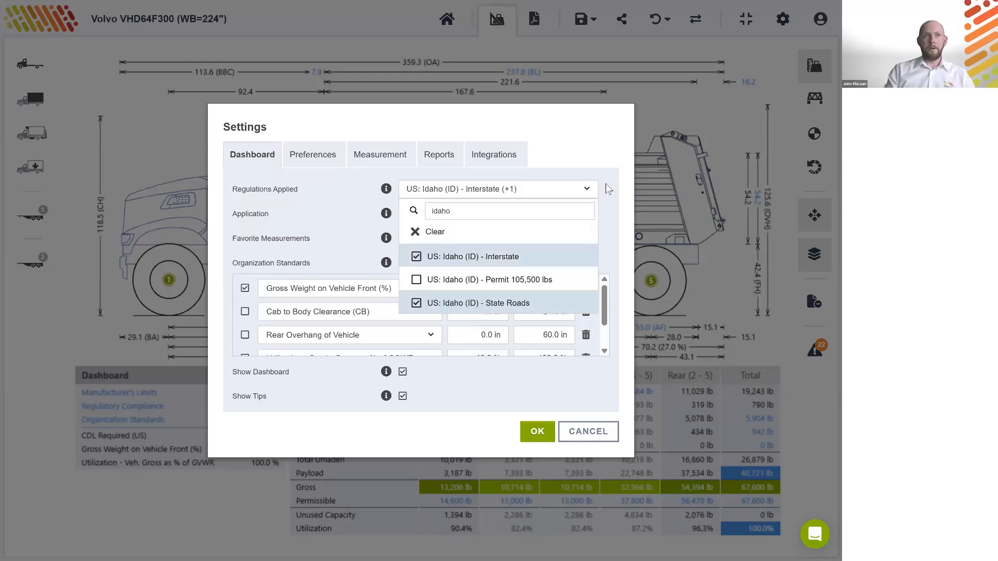
{"action": "left_click", "coordinate": [606, 184]}
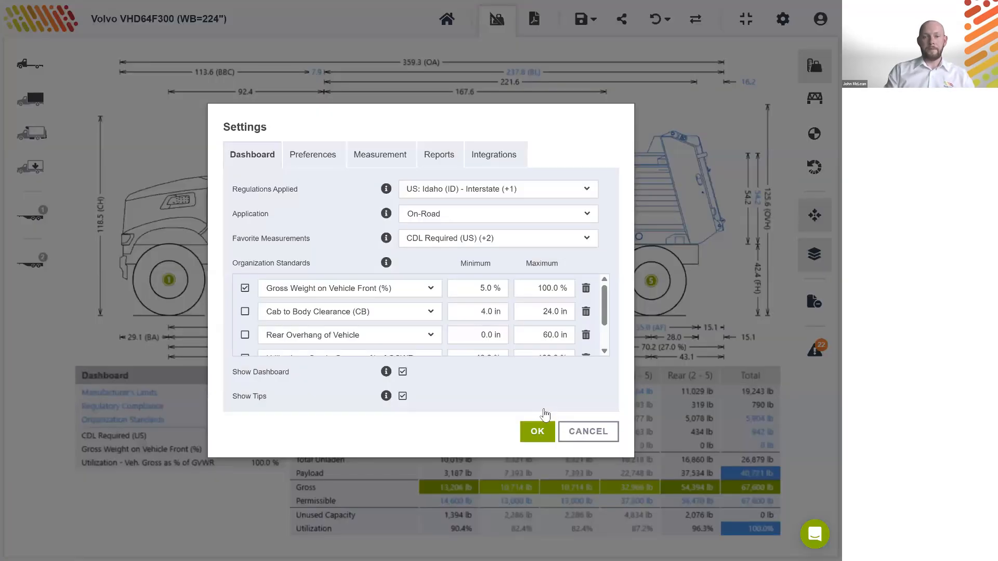
{"action": "left_click", "coordinate": [539, 430]}
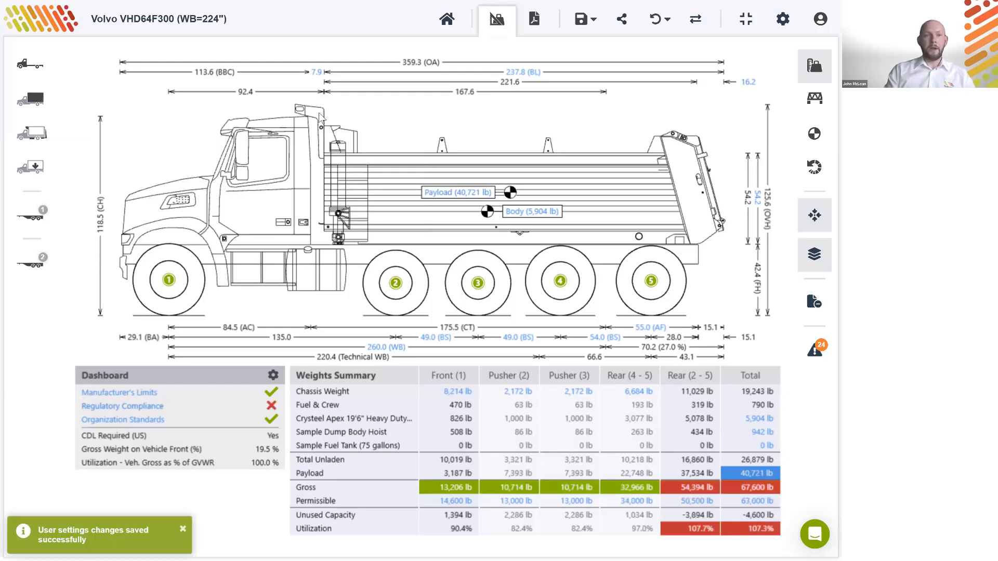
- Show the dashboard's regulatory compliance breakdown and release the fixed payload so that it is calculated automatically
{"action": "left_click", "coordinate": [165, 407]}
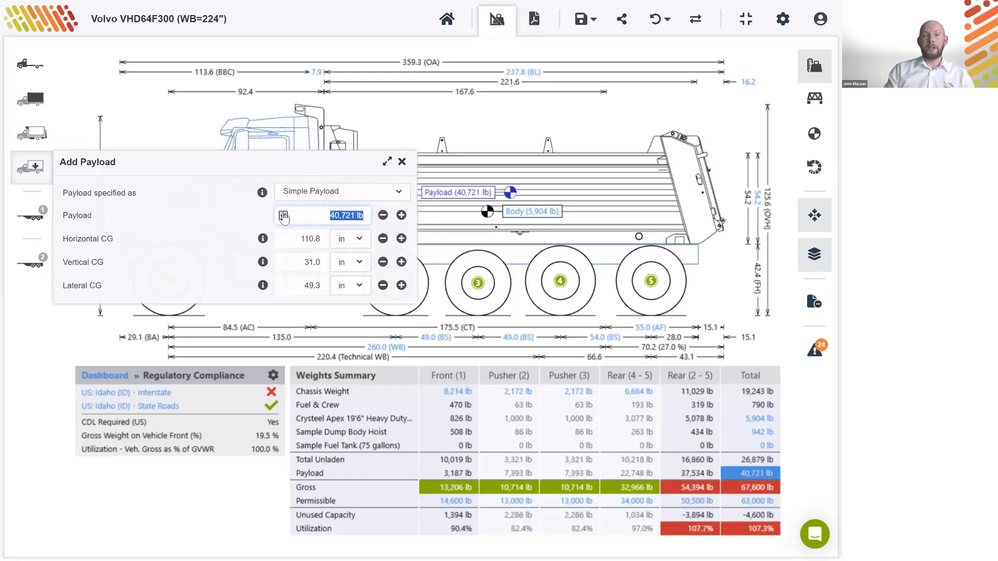
{"action": "left_click", "coordinate": [284, 216]}
{"action": "left_click", "coordinate": [402, 162]}
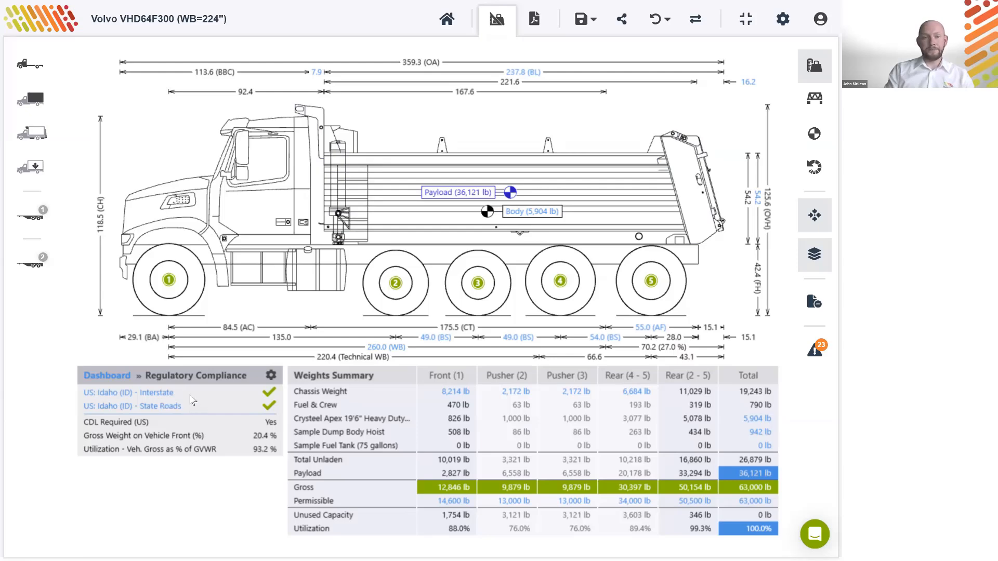
- Leave the truck calculation for the home page without saving its changes
{"action": "left_click", "coordinate": [385, 258]}
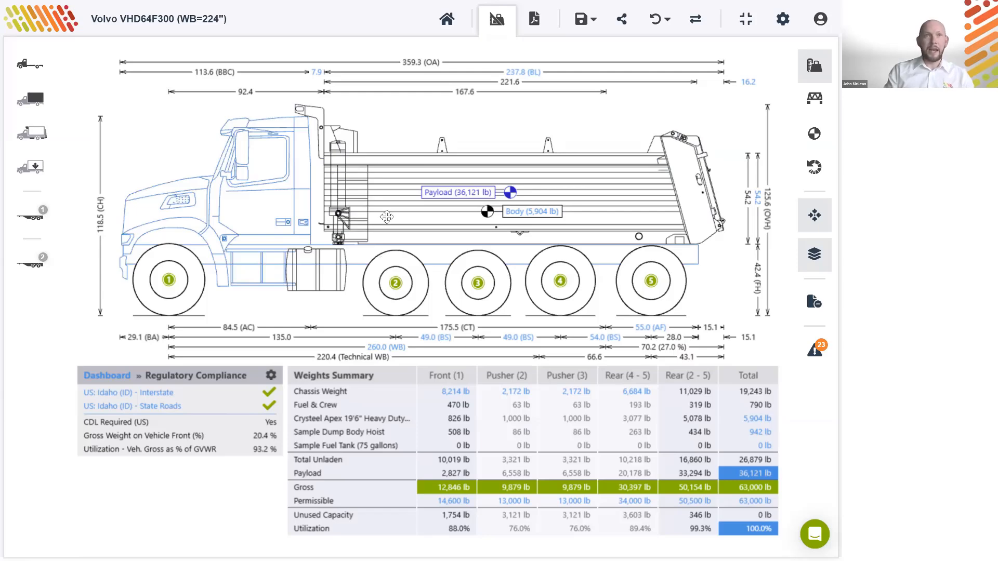
{"action": "left_click", "coordinate": [336, 156]}
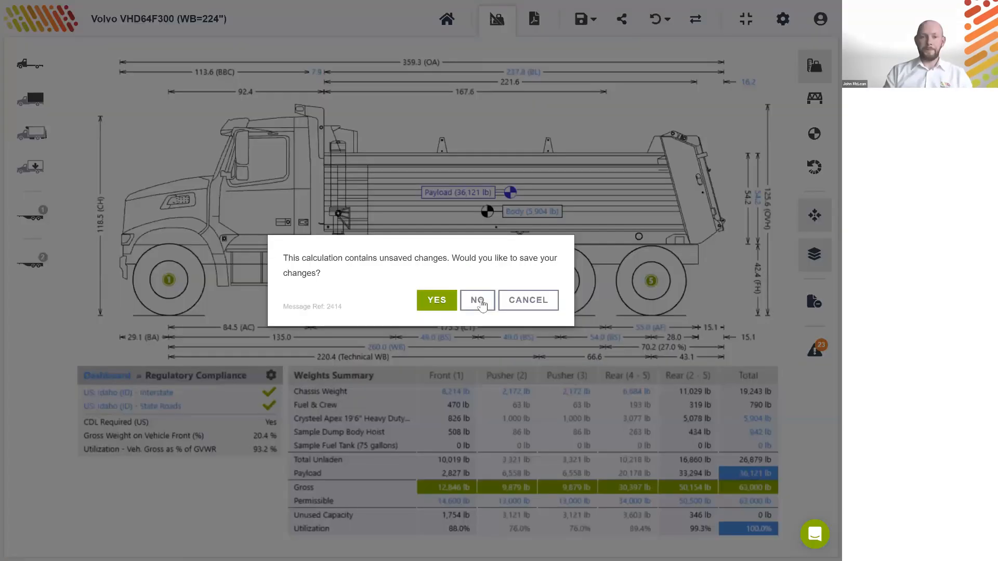
{"action": "left_click", "coordinate": [479, 300]}
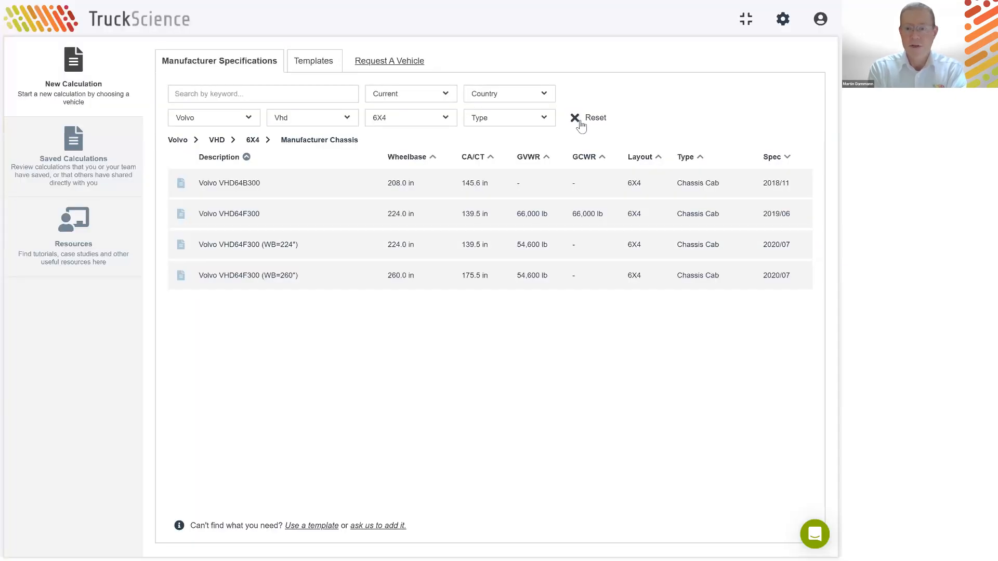
- Reset the chassis search filters and look through the full list of vehicle makes
{"action": "left_click", "coordinate": [580, 122]}
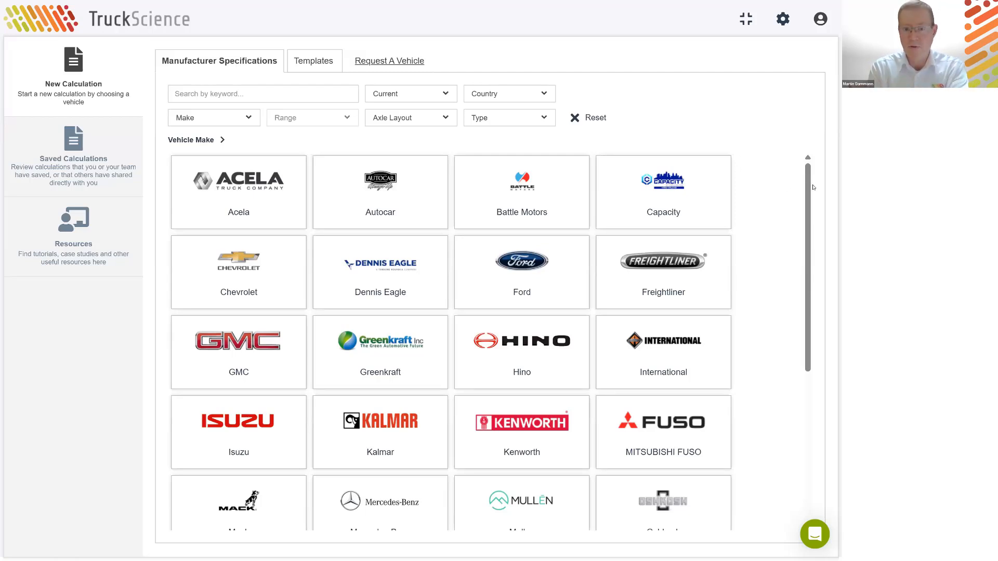
{"action": "scroll", "coordinate": [813, 187], "scroll_direction": "down", "scroll_amount": 1}
{"action": "scroll", "coordinate": [817, 172], "scroll_direction": "up", "scroll_amount": 1}
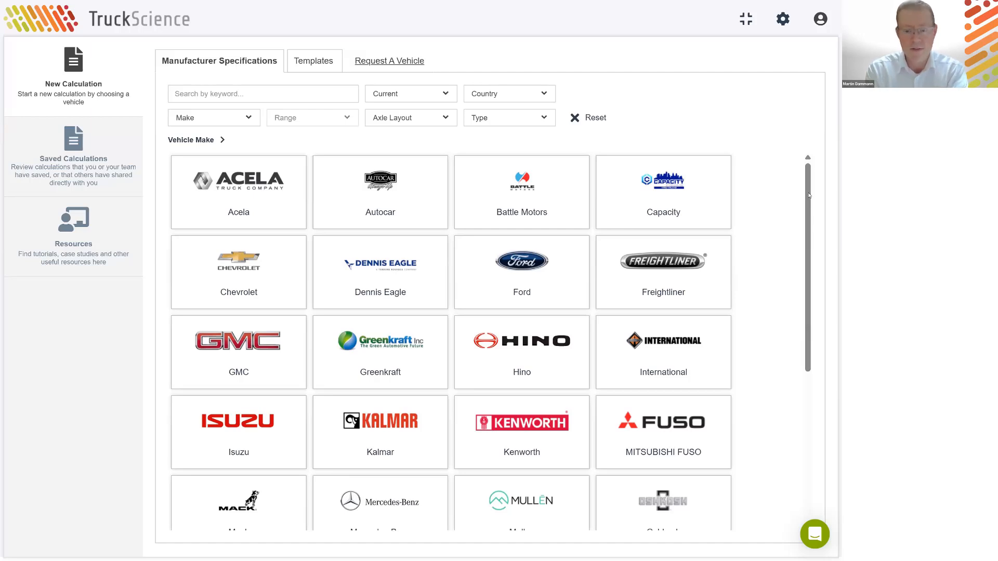
{"action": "left_click_drag", "start_coordinate": [809, 195], "coordinate": [817, 353]}
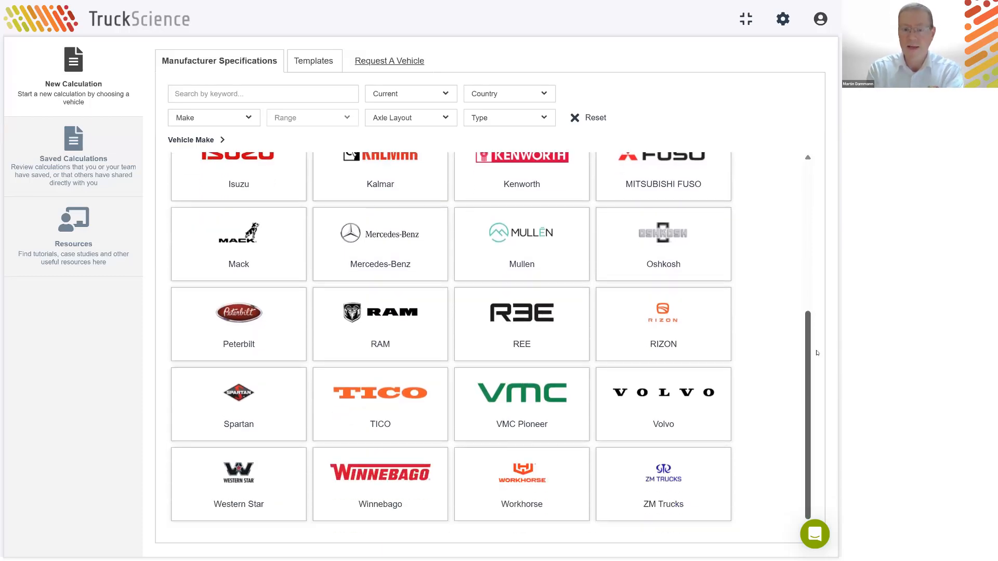
{"action": "left_click_drag", "start_coordinate": [814, 300], "coordinate": [803, 172]}
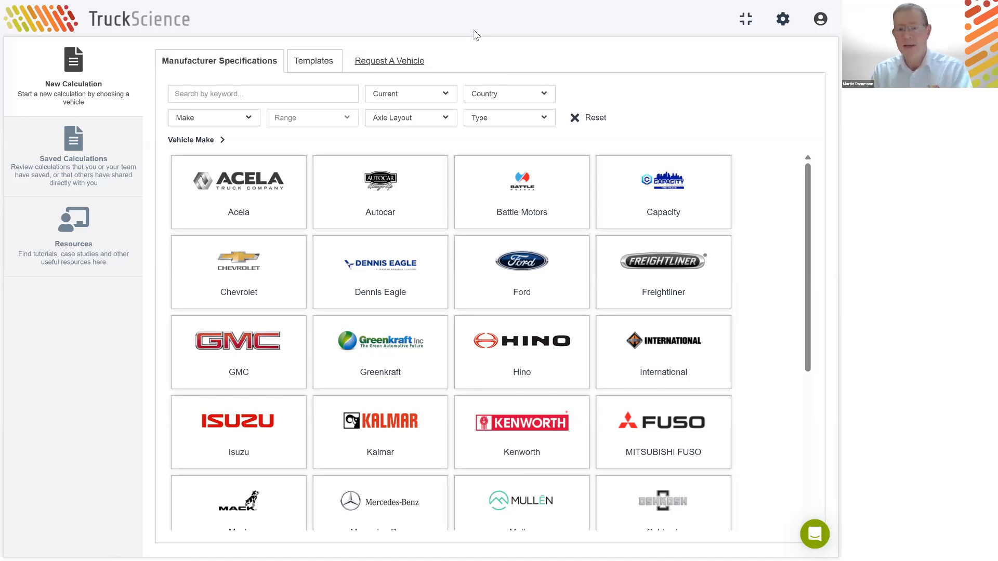
{"action": "mouse_move", "coordinate": [409, 16]}
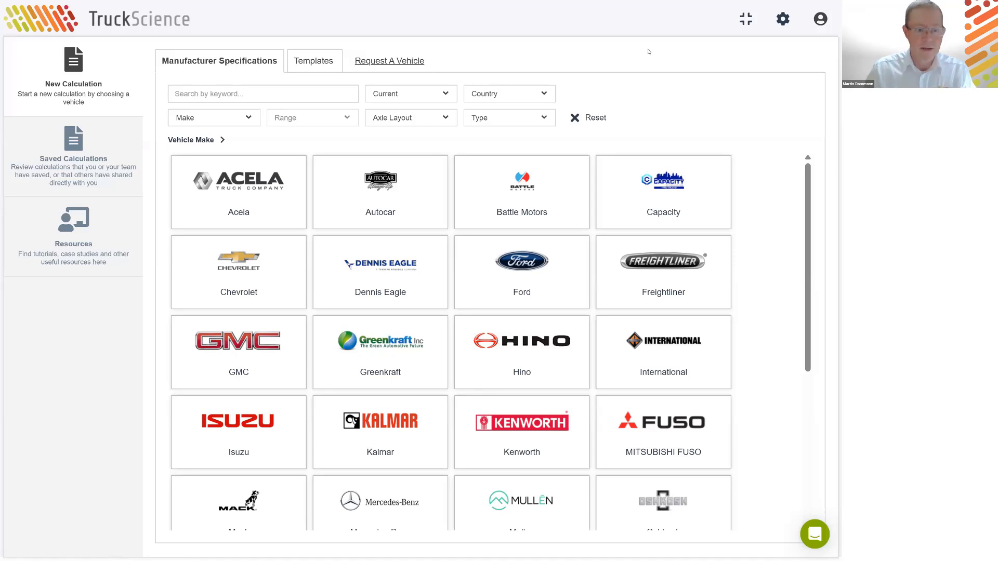
{"action": "left_click", "coordinate": [546, 117]}
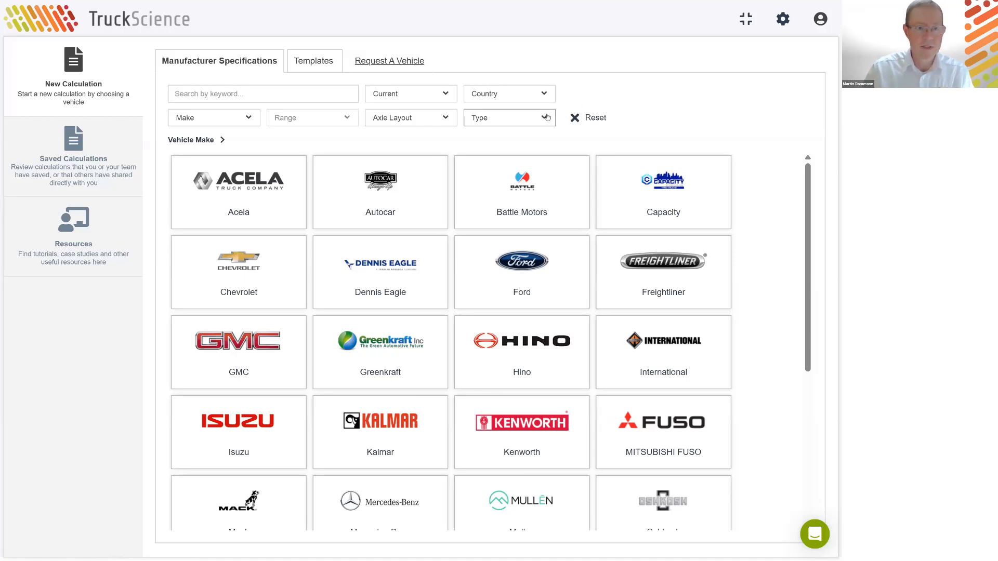
{"action": "left_click", "coordinate": [674, 82]}
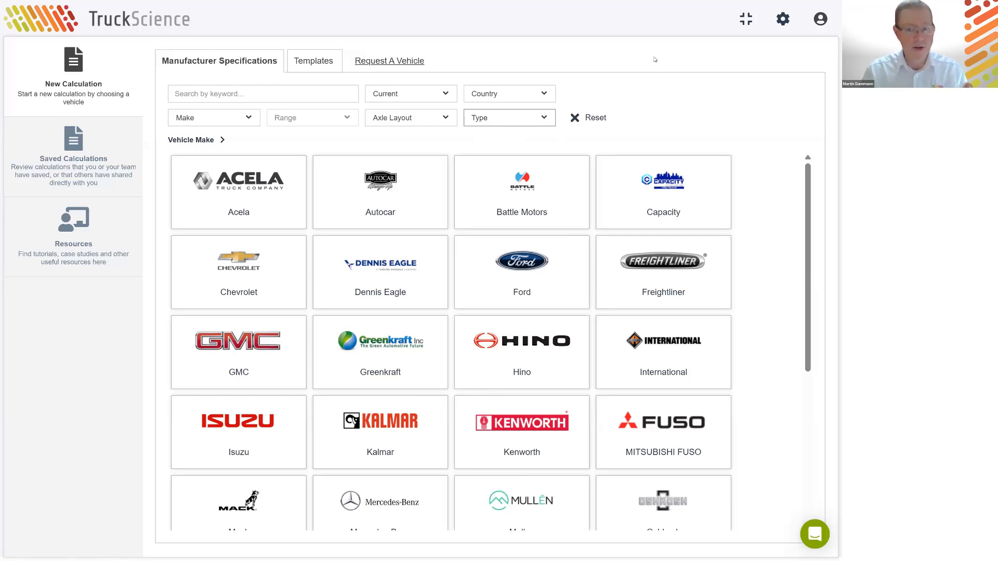
- Search the available regulations for "permit", look through the matching entries, and close the settings without changes
{"action": "left_click", "coordinate": [778, 30]}
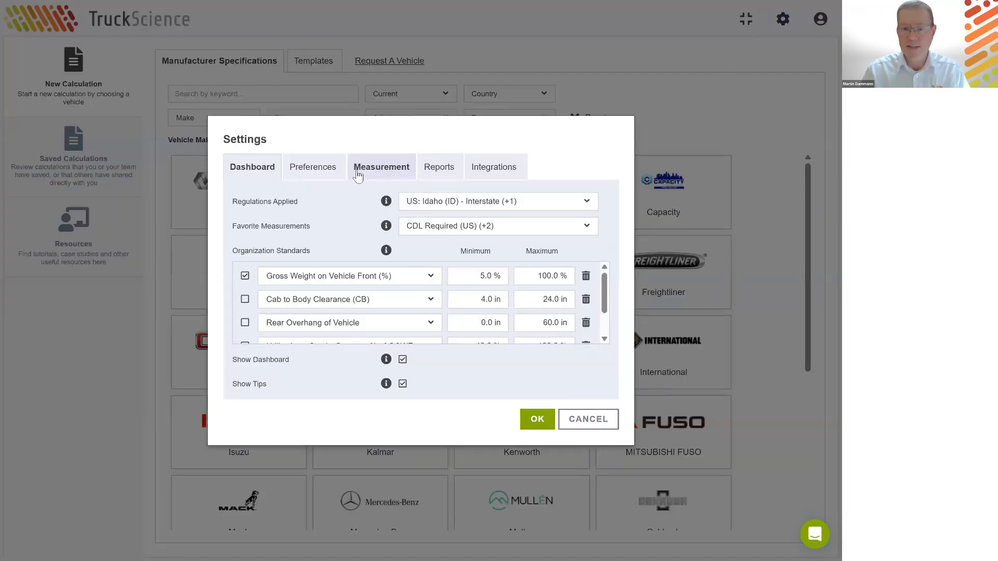
{"action": "left_click", "coordinate": [523, 202]}
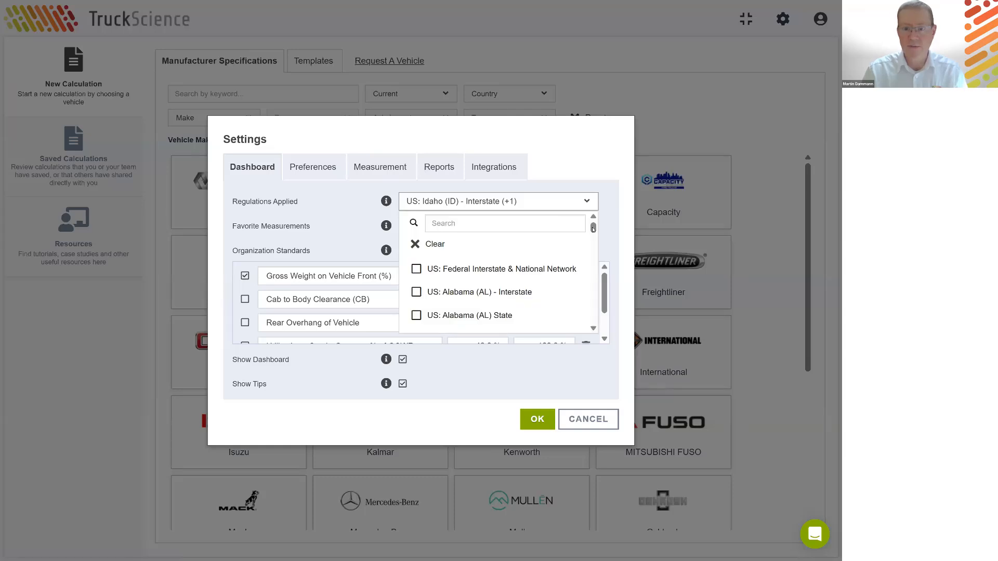
{"action": "left_click", "coordinate": [485, 229]}
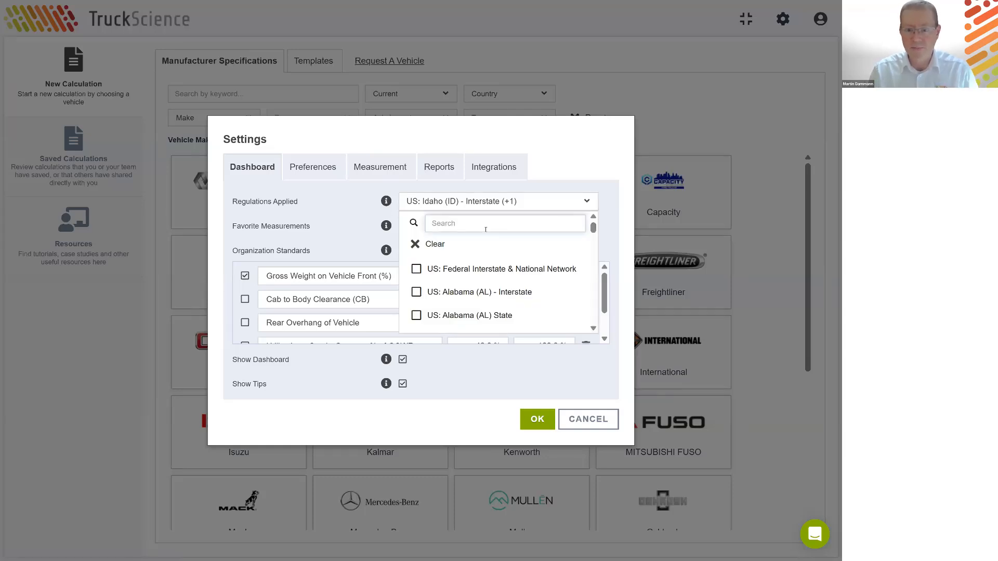
{"action": "type", "text": "permit"}
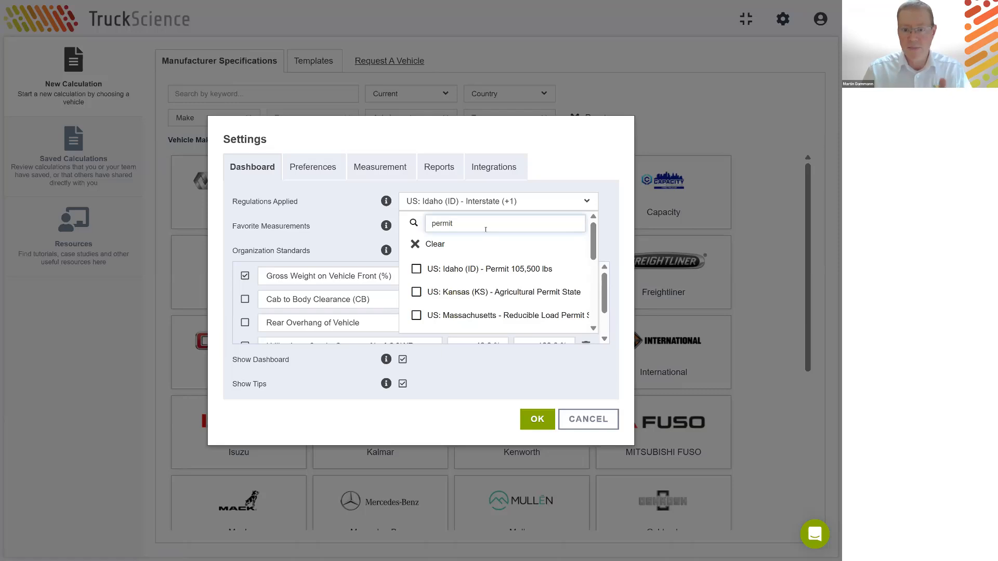
{"action": "type", "text": "s"}
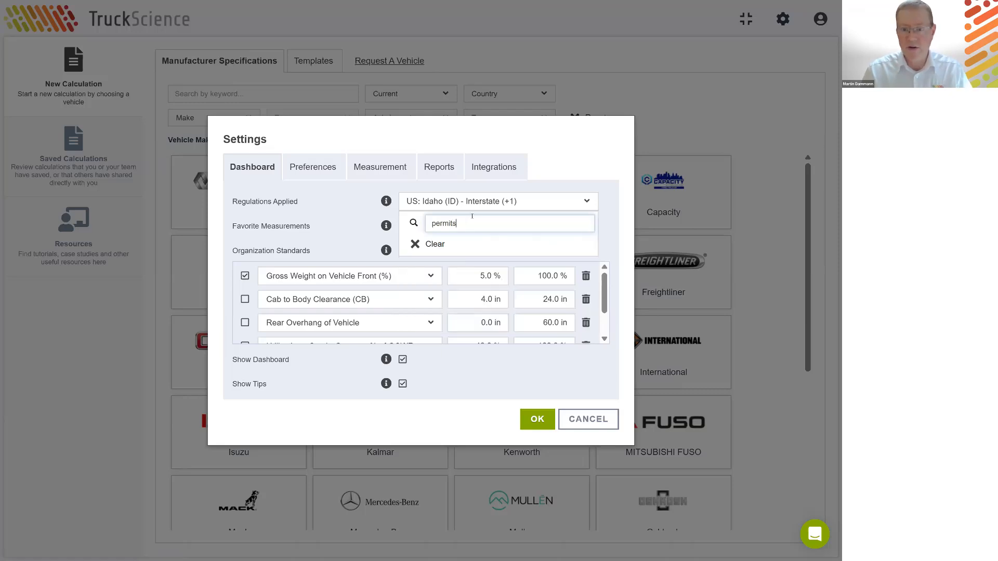
{"action": "key", "text": "BackSpace"}
{"action": "scroll", "coordinate": [557, 261], "scroll_direction": "down", "scroll_amount": 2}
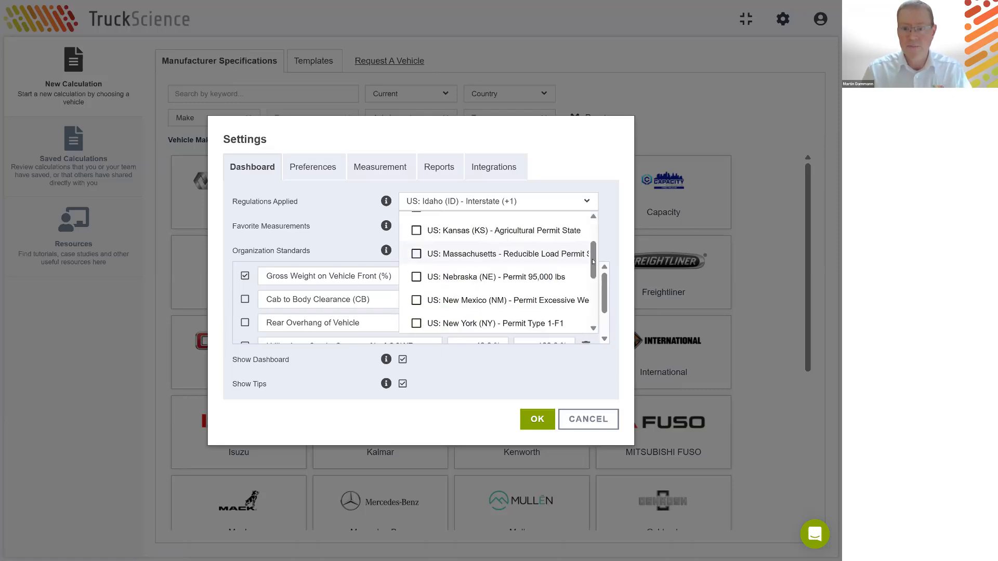
{"action": "left_click_drag", "start_coordinate": [594, 264], "coordinate": [596, 227]}
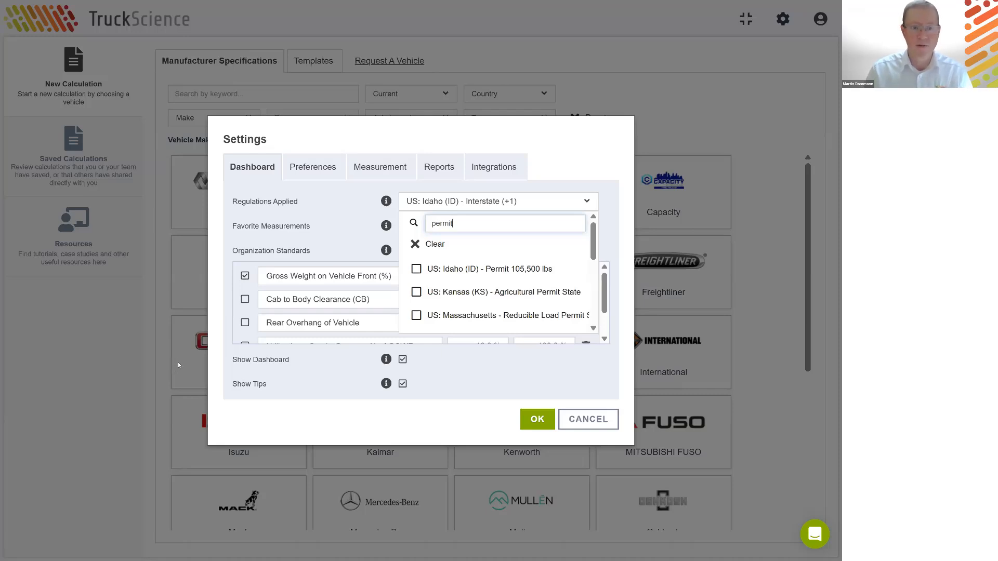
{"action": "left_click", "coordinate": [589, 418]}
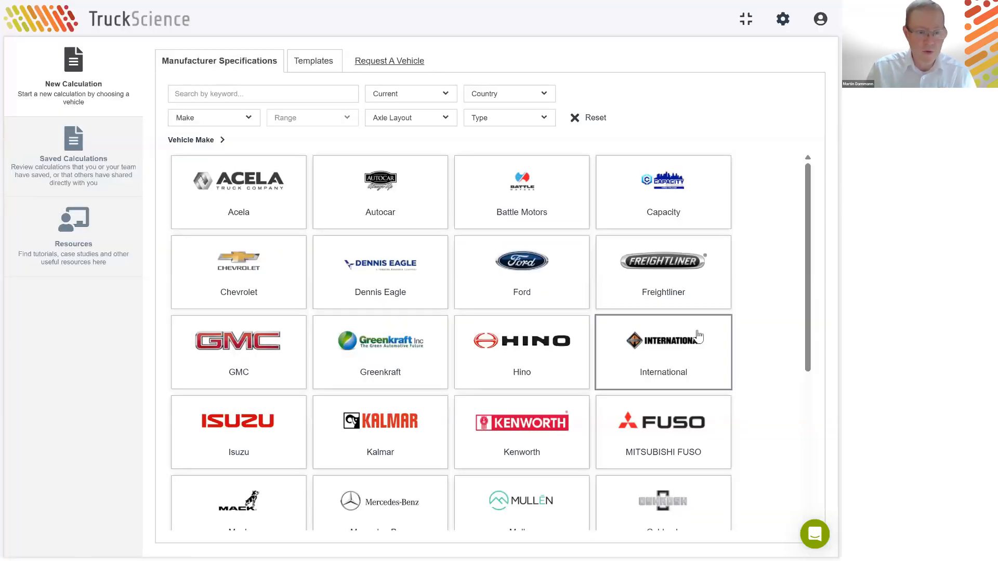